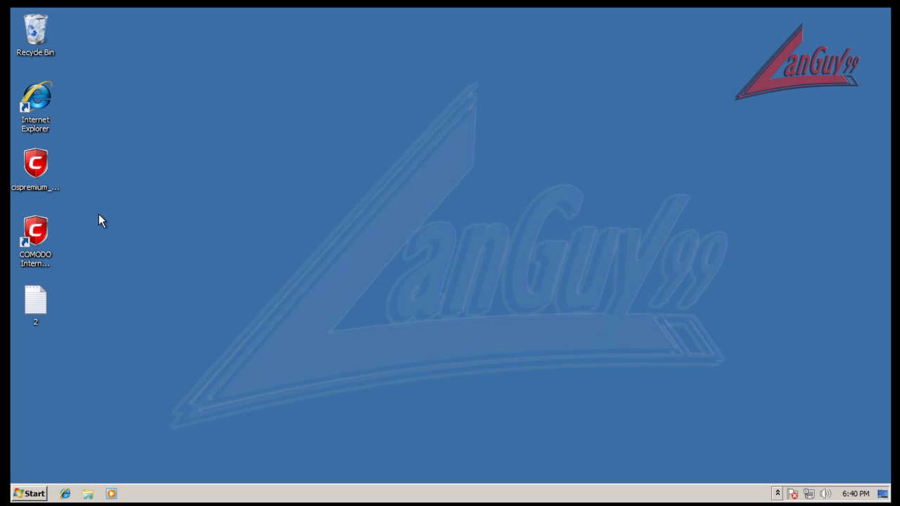
pyautogui.click(53, 235)
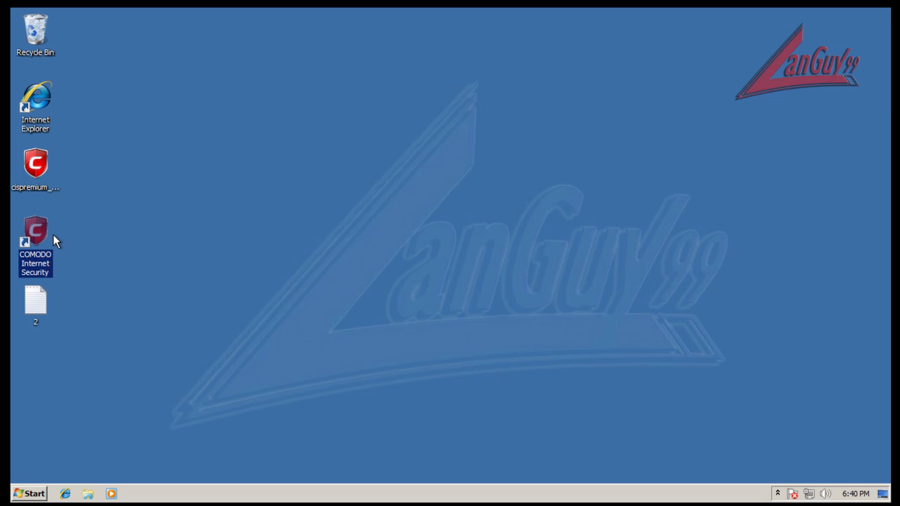
pyautogui.click(177, 233)
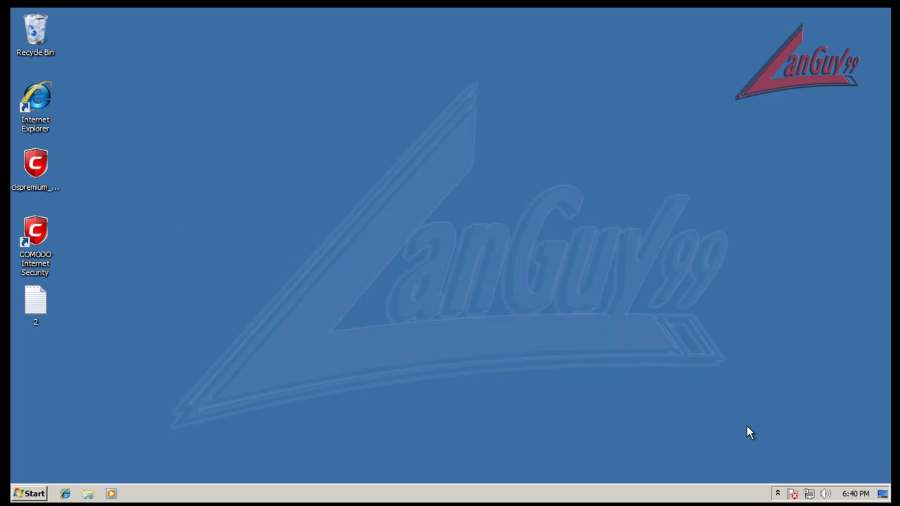
pyautogui.click(779, 494)
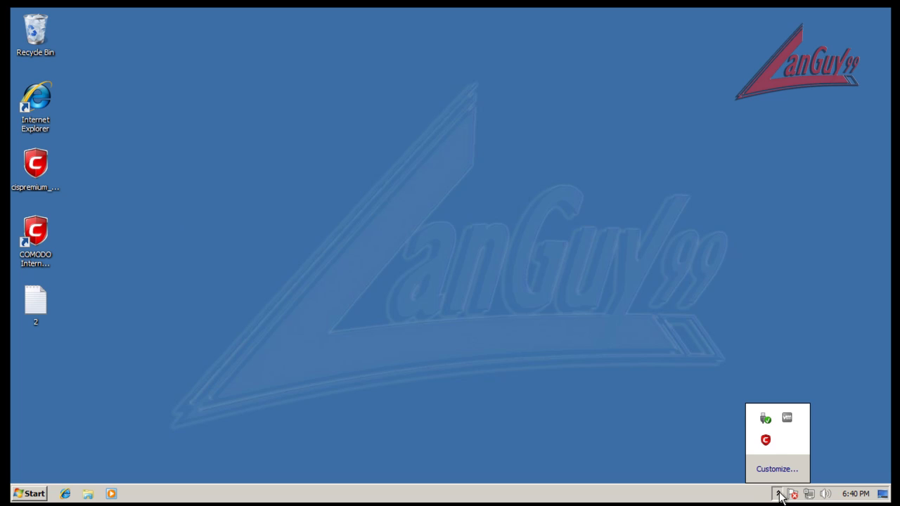
pyautogui.rightClick(768, 448)
pyautogui.moveTo(796, 411)
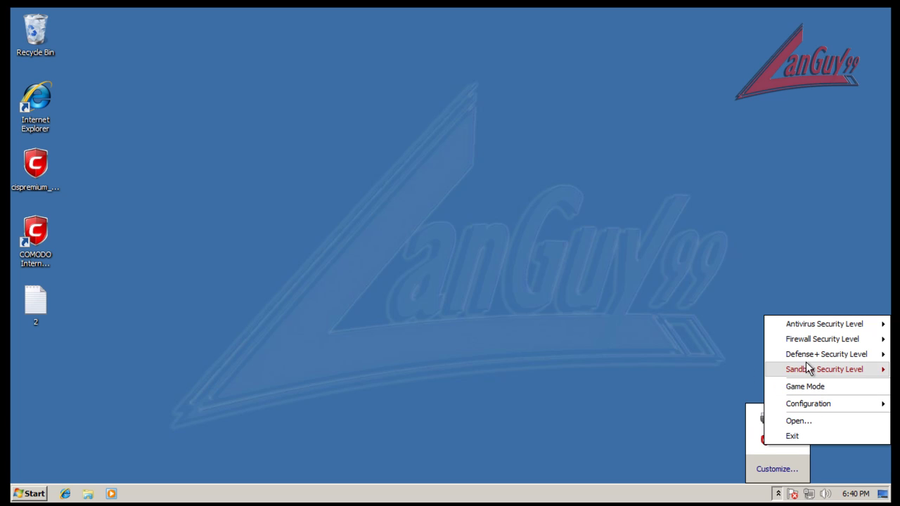
pyautogui.moveTo(809, 342)
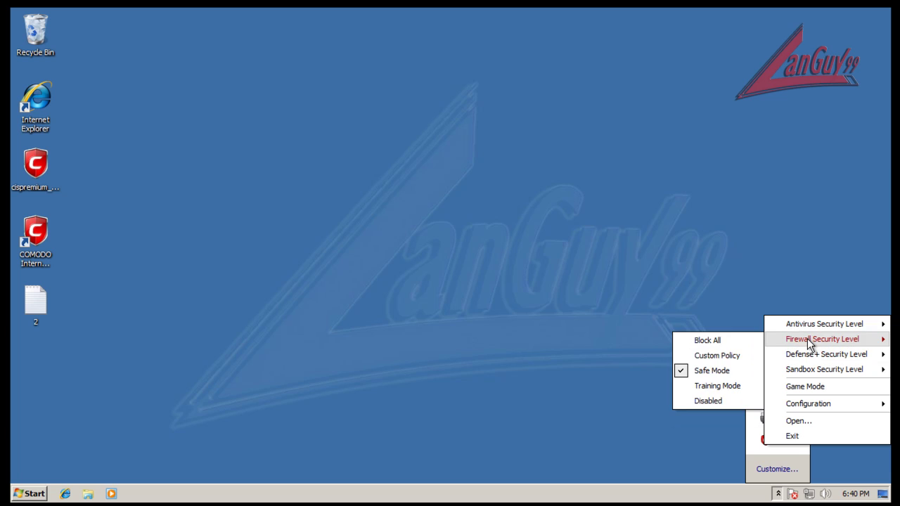
pyautogui.click(808, 435)
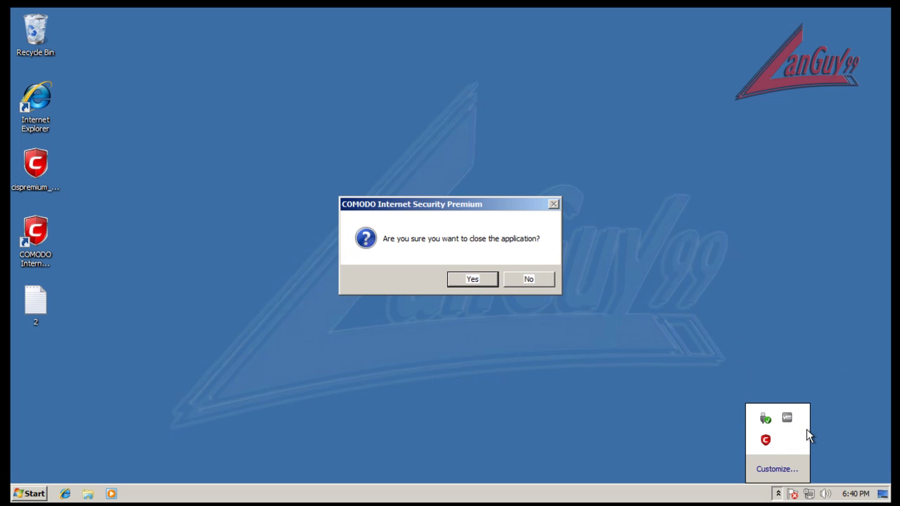
pyautogui.click(546, 280)
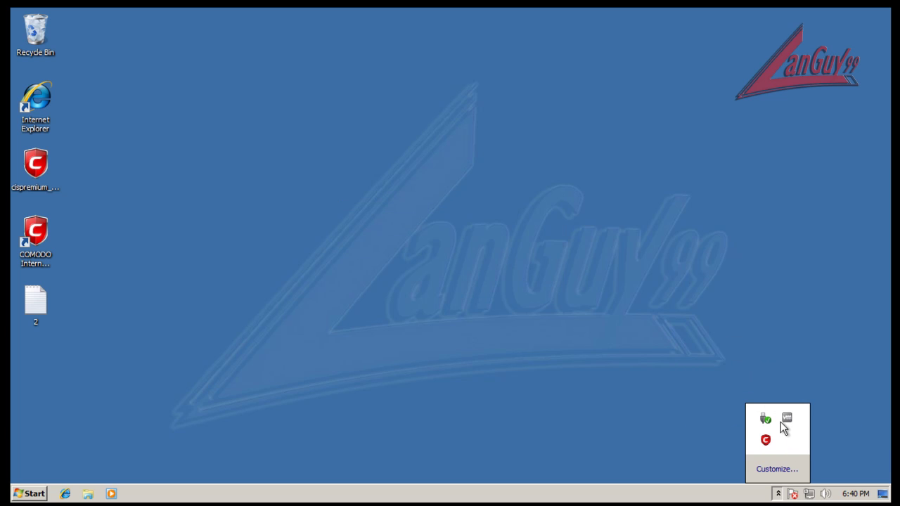
# Step: Open the COMODO Internet Security main window and update the virus signature database, dismissing the completion dialog
pyautogui.rightClick(766, 447)
pyautogui.click(795, 419)
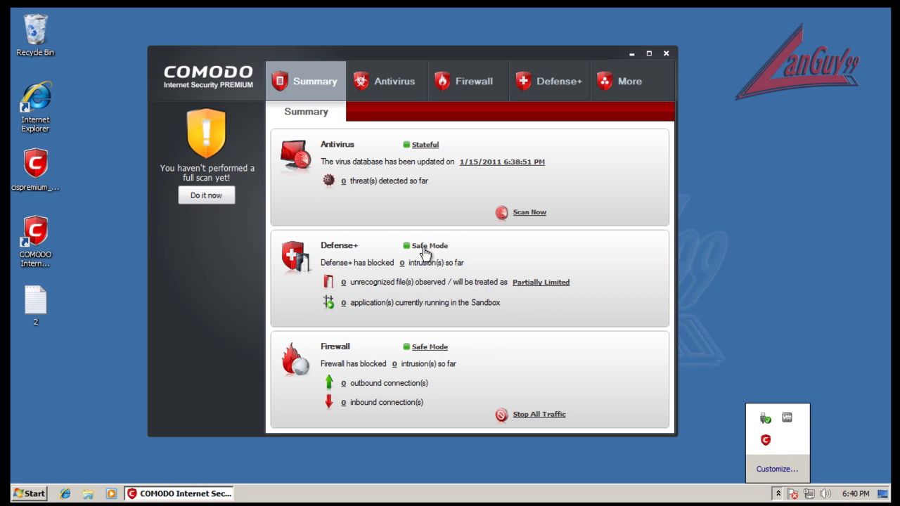
pyautogui.click(484, 163)
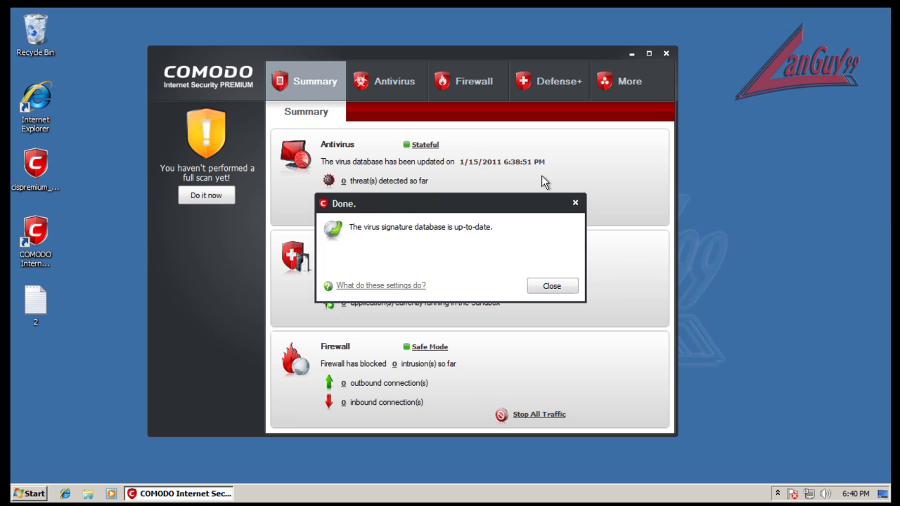
pyautogui.click(560, 286)
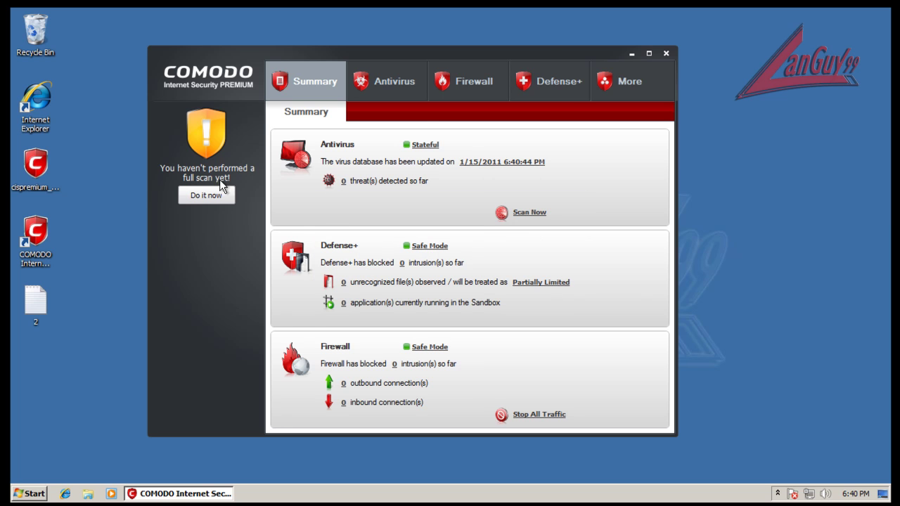
# Step: Examine the manual and scheduled scanning options in the antivirus scanner settings, including cloud scanning, and leave without saving changes
pyautogui.click(390, 86)
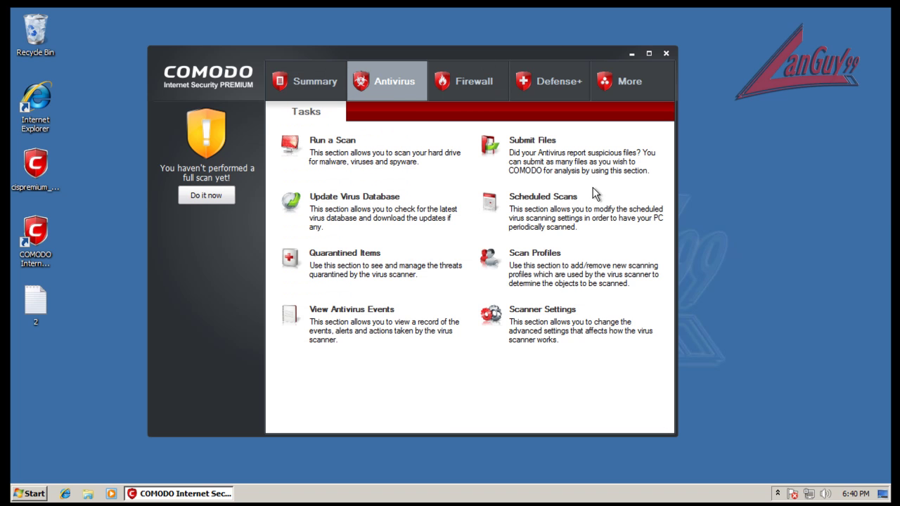
pyautogui.click(553, 307)
pyautogui.click(354, 88)
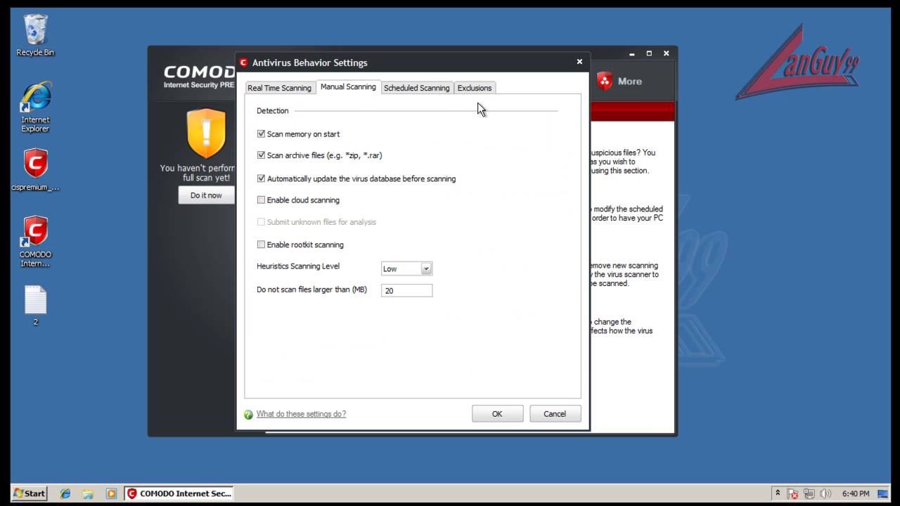
pyautogui.click(413, 90)
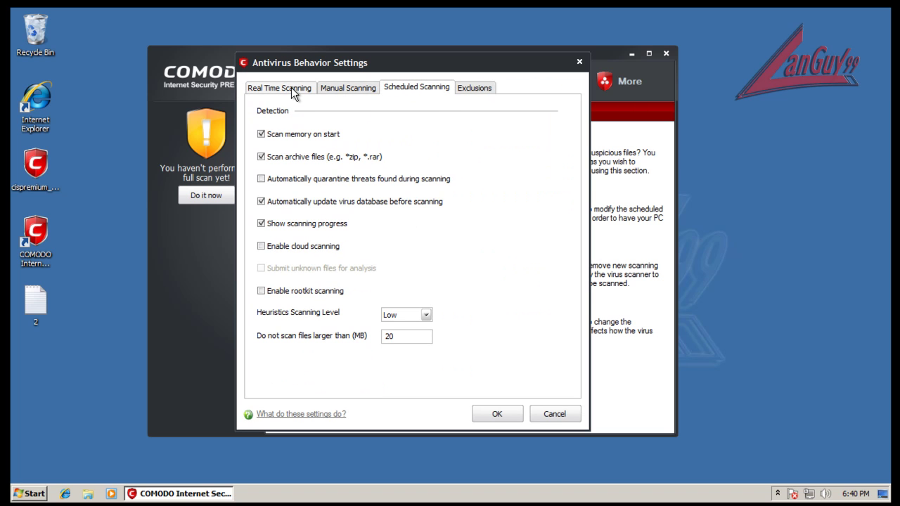
pyautogui.click(360, 93)
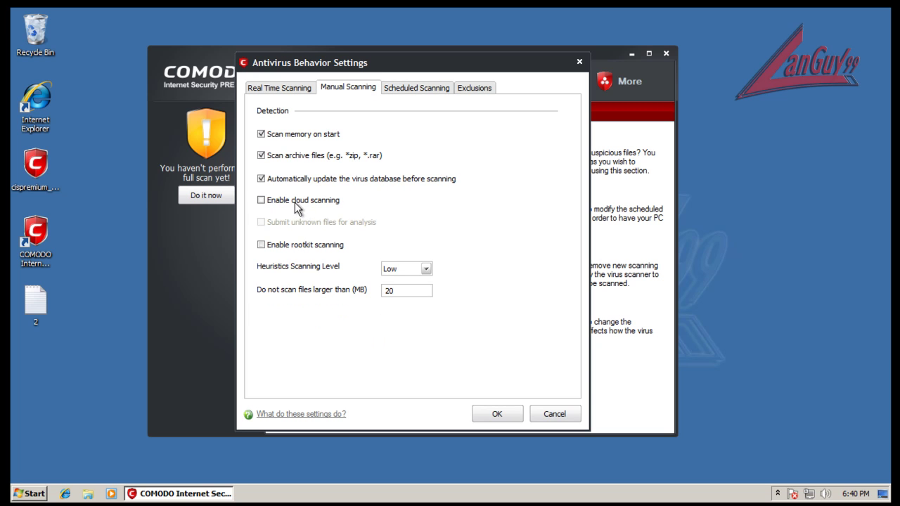
pyautogui.moveTo(385, 63); pyautogui.dragTo(426, 66)
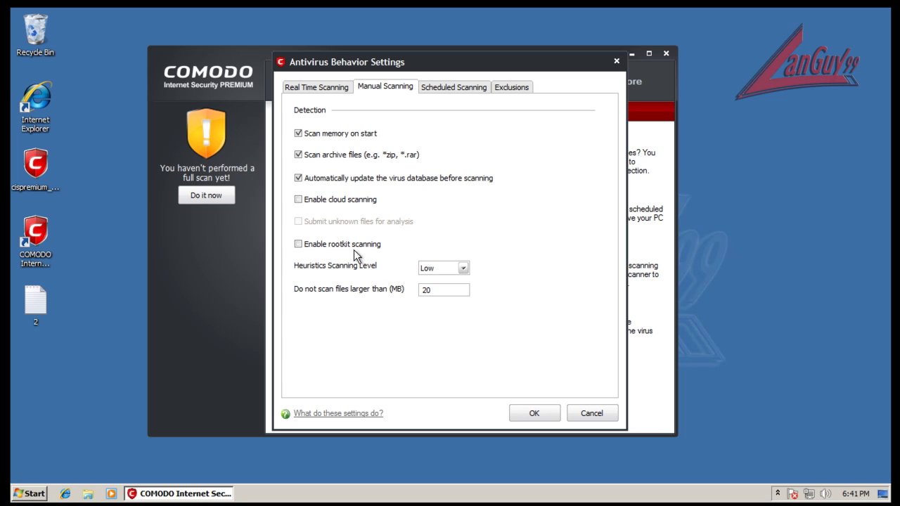
pyautogui.click(316, 201)
pyautogui.click(317, 203)
pyautogui.click(592, 414)
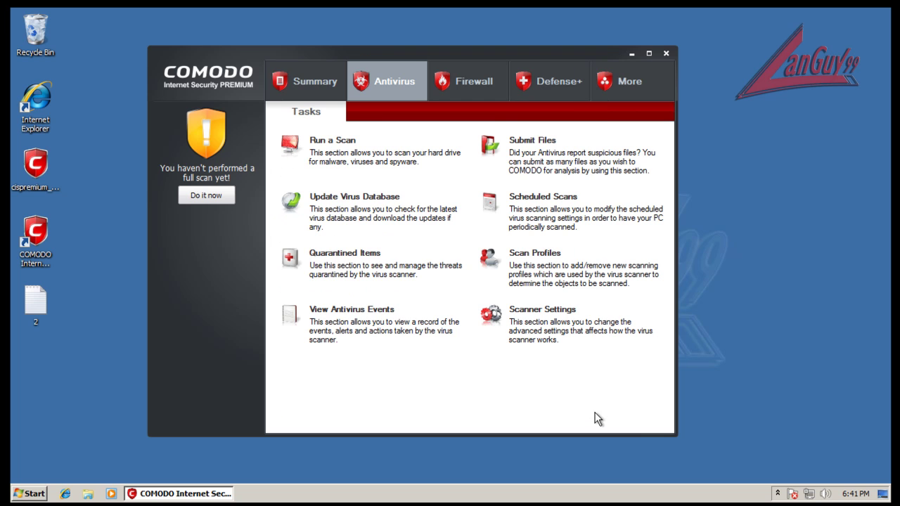
# Step: Review the general, execution control, sandbox and monitoring settings of Defense+ and close them unchanged
pyautogui.click(324, 83)
pyautogui.click(397, 89)
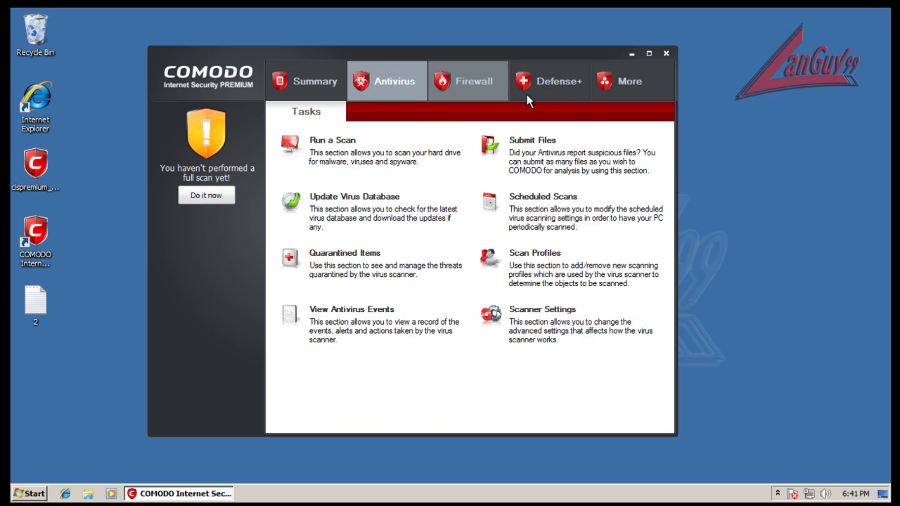
pyautogui.click(545, 83)
pyautogui.click(545, 245)
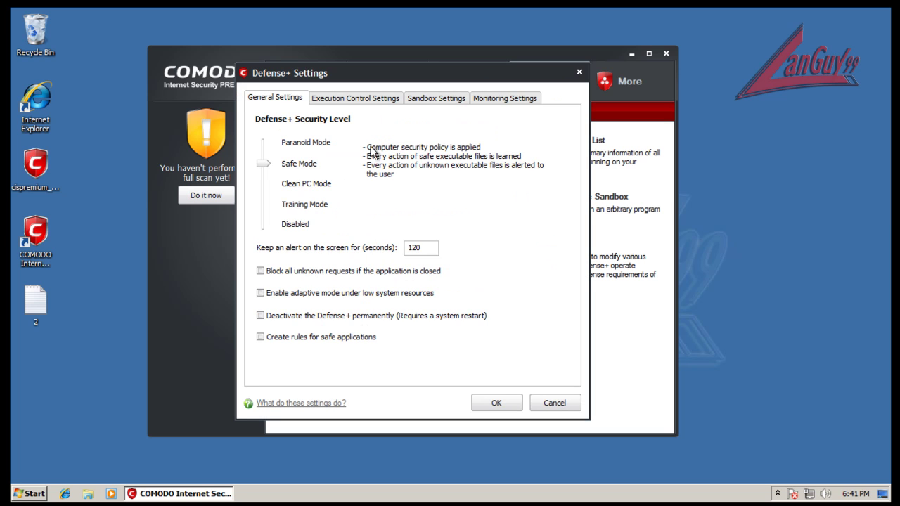
pyautogui.click(360, 102)
pyautogui.click(430, 99)
pyautogui.click(497, 97)
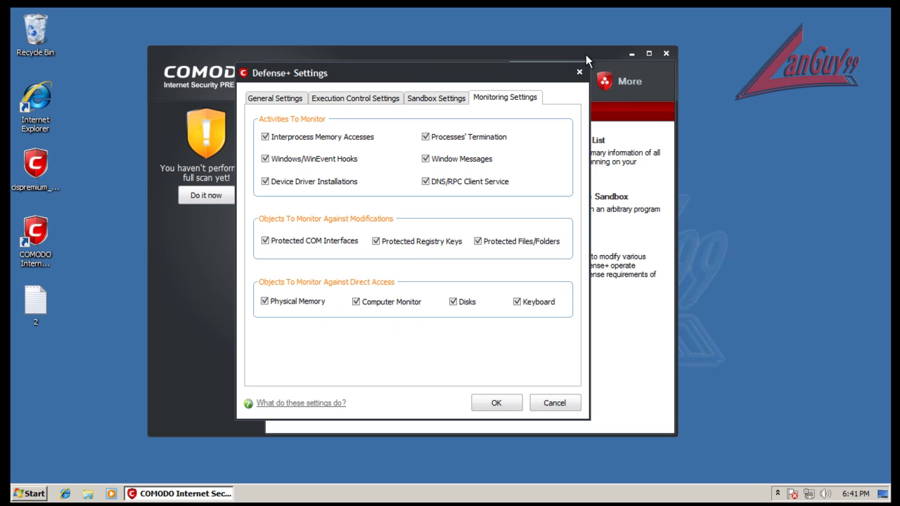
pyautogui.click(579, 72)
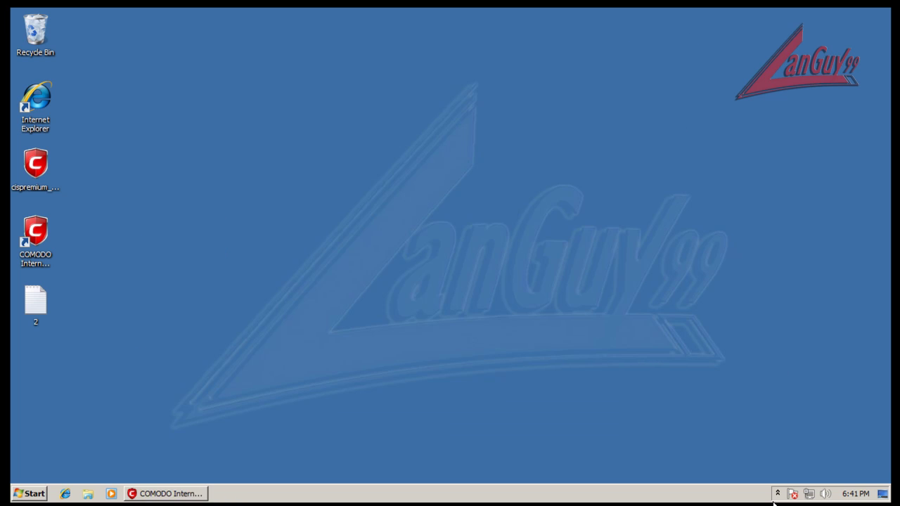
pyautogui.click(777, 493)
pyautogui.click(778, 493)
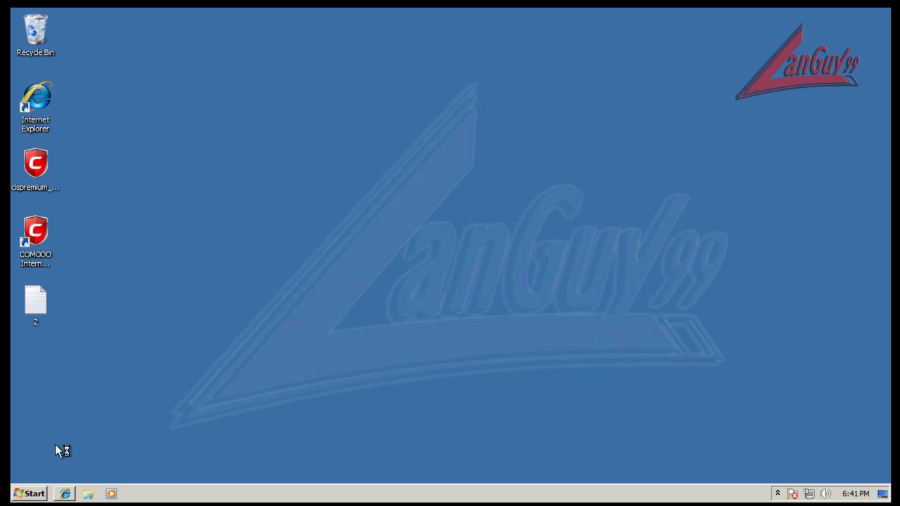
# Step: Open the desktop text file 2 containing the test URLs and arrange its window beside the browser
pyautogui.doubleClick(33, 301)
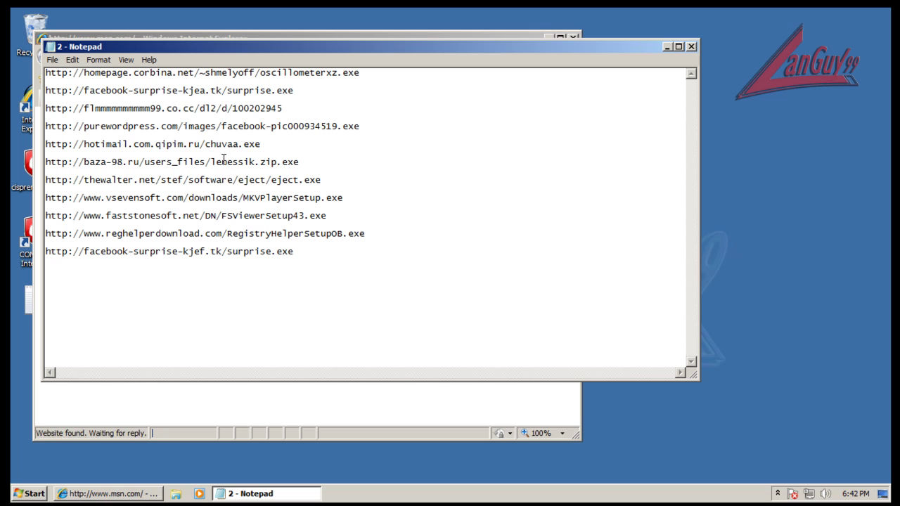
pyautogui.moveTo(221, 45); pyautogui.dragTo(516, 23)
pyautogui.click(261, 159)
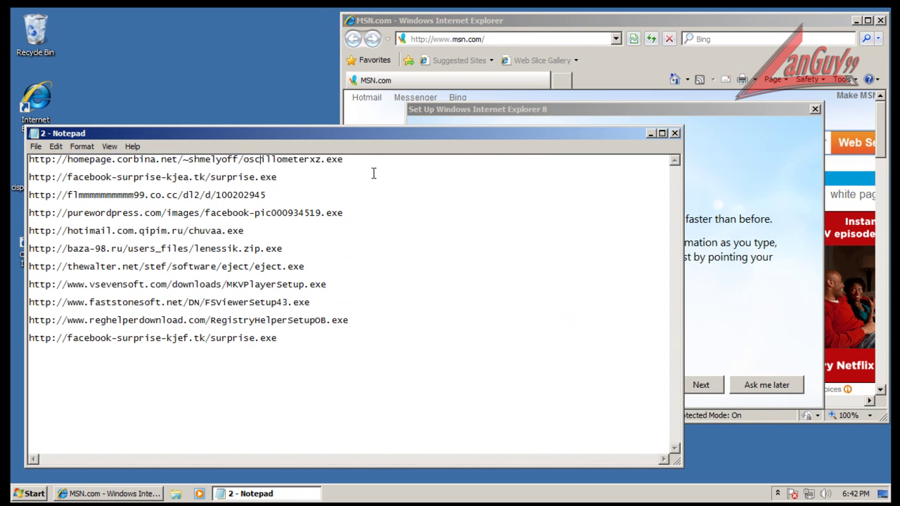
# Step: Postpone the Internet Explorer 8 setup and move the browser window beside the URL list
pyautogui.click(725, 298)
pyautogui.click(757, 384)
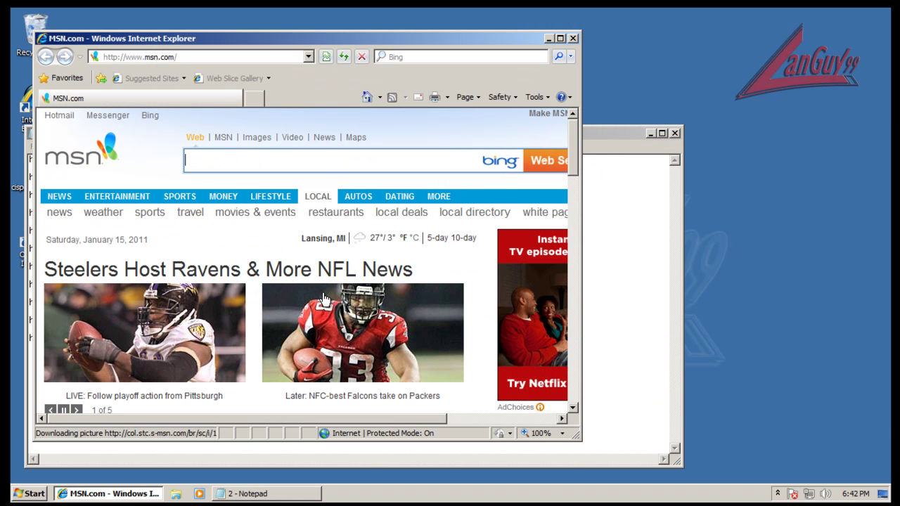
pyautogui.moveTo(461, 32); pyautogui.dragTo(759, 16)
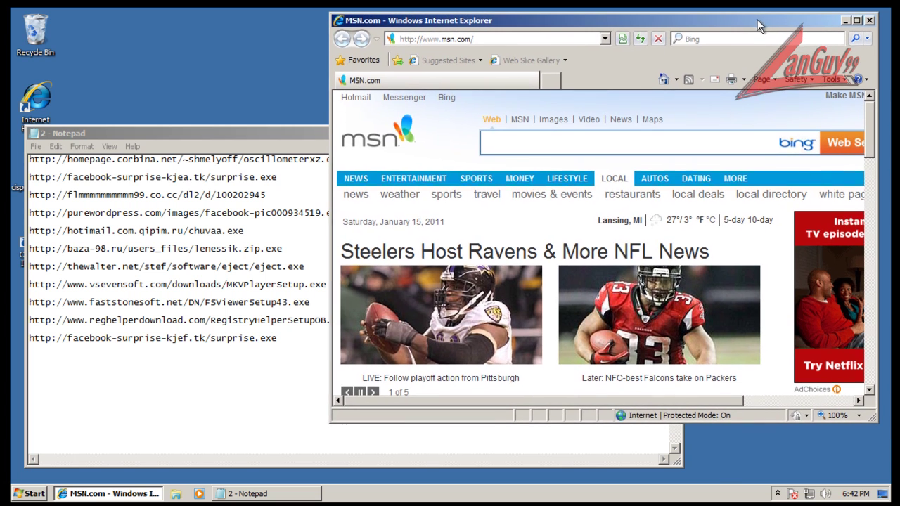
# Step: Copy the first URL in the list, the oscillometerxz.exe link, and load it in Internet Explorer
pyautogui.click(324, 133)
pyautogui.moveTo(366, 166); pyautogui.dragTo(30, 157)
pyautogui.hotkey('ctrl', 'c')
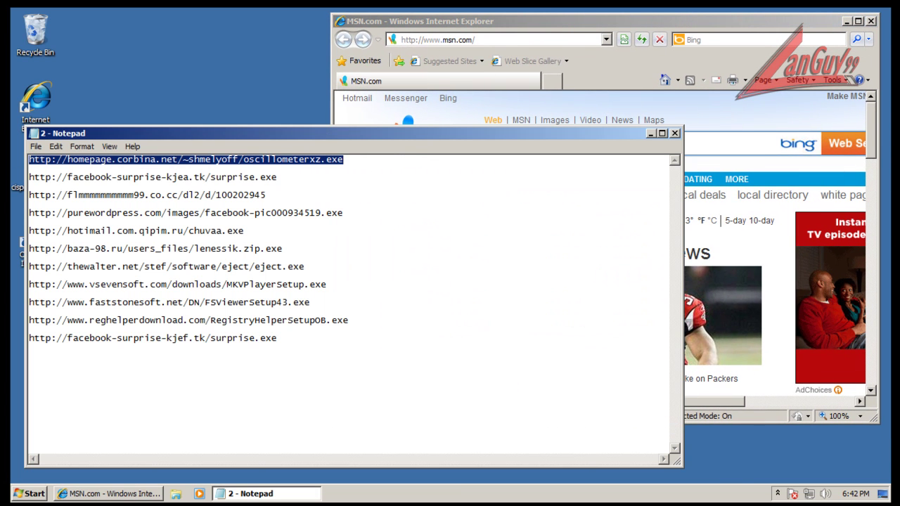
pyautogui.click(526, 36)
pyautogui.hotkey('ctrl', 'v')
pyautogui.press('Return')
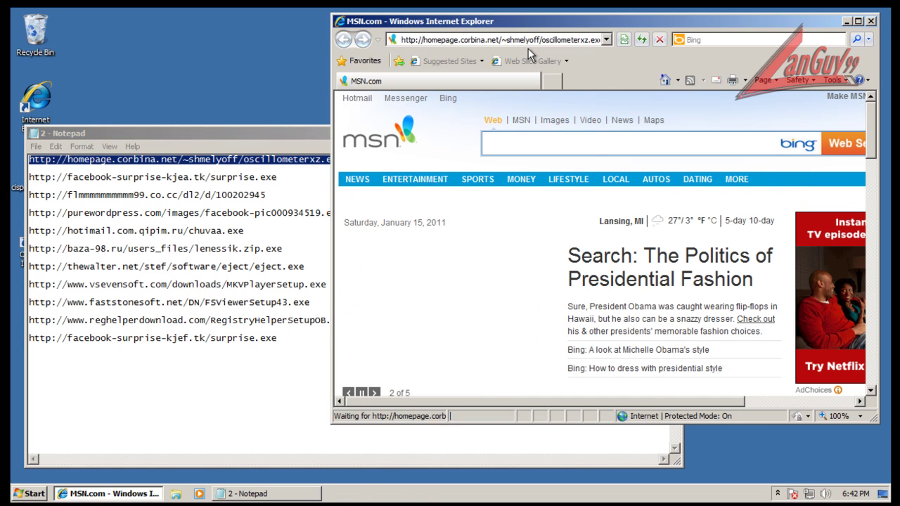
# Step: Run oscillometerxz.exe and install it to C:\Discrete Acoustics Lab\, closing the COMODO alert and the launched program
pyautogui.click(426, 260)
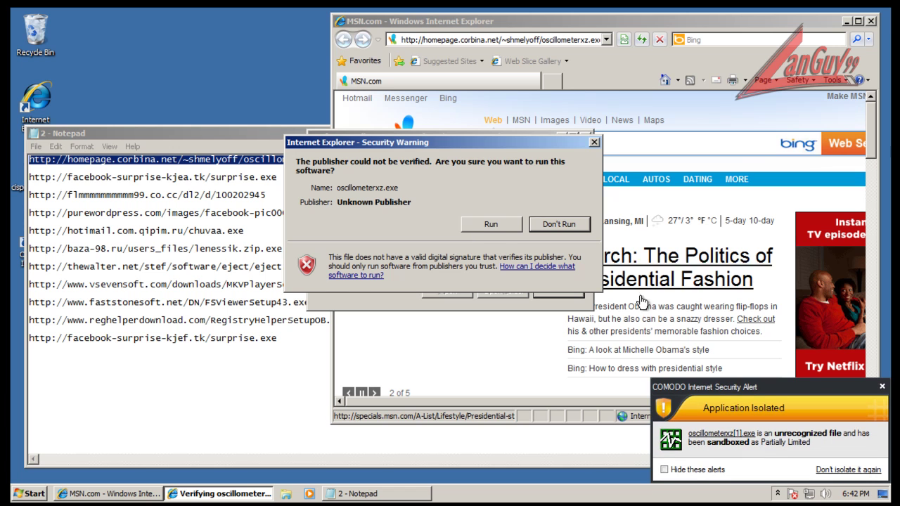
pyautogui.click(491, 224)
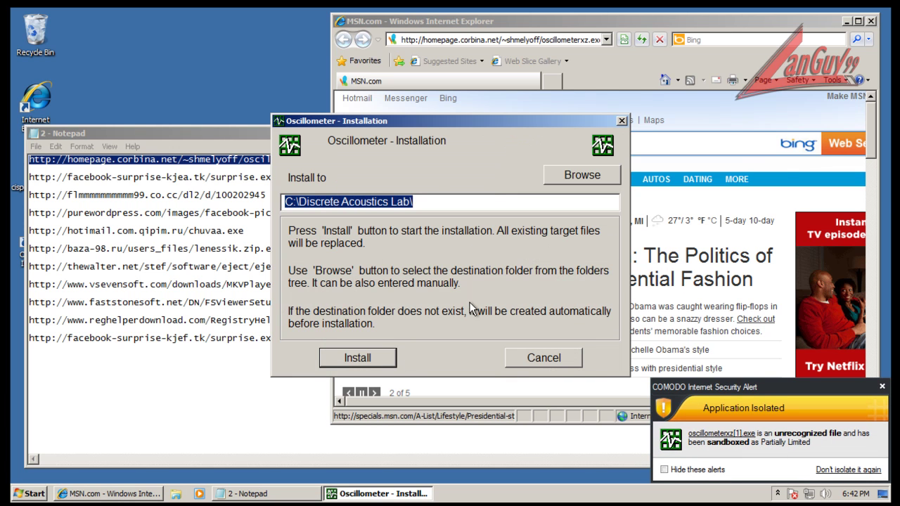
pyautogui.click(391, 360)
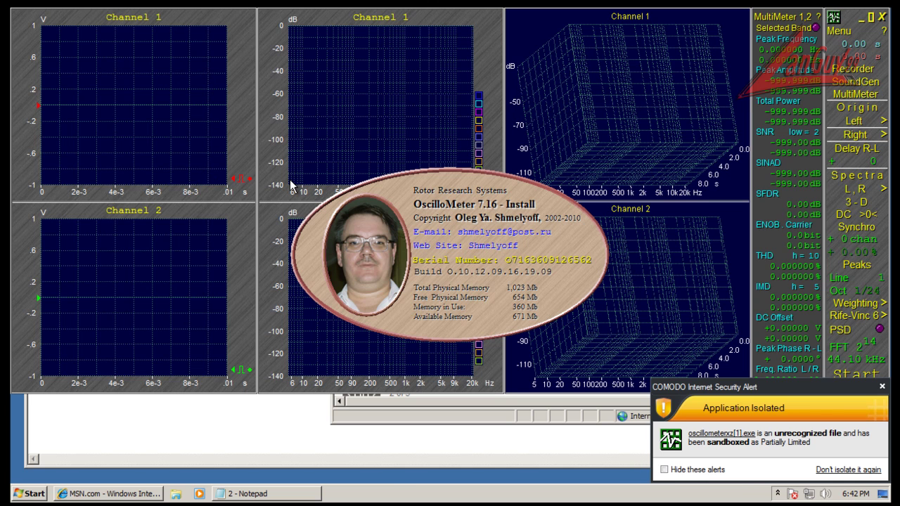
pyautogui.click(881, 386)
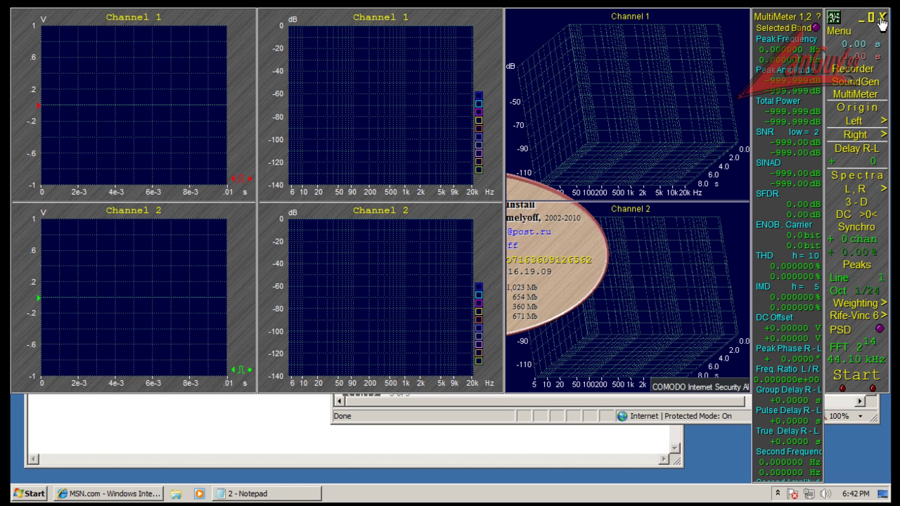
pyautogui.click(881, 21)
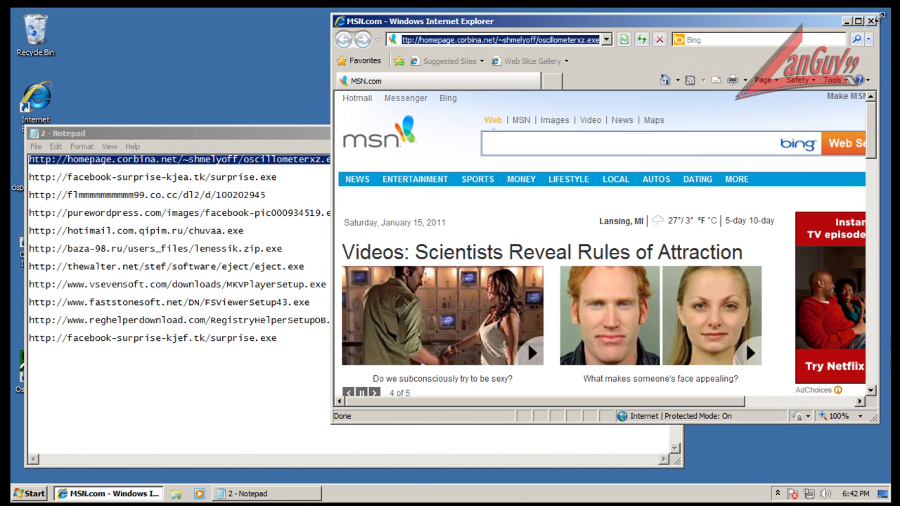
# Step: Copy the facebook-surprise-kjea.tk/surprise.exe link from the URL list and load it in Internet Explorer
pyautogui.click(291, 176)
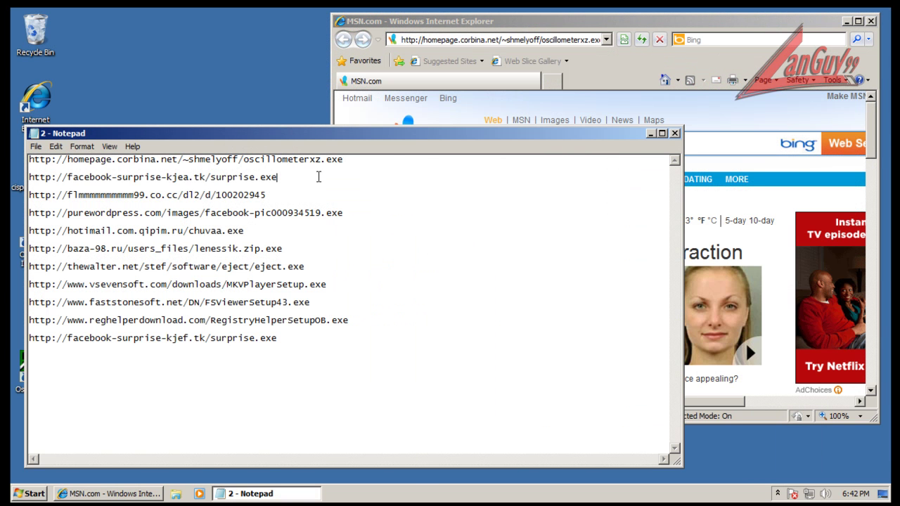
pyautogui.moveTo(343, 159); pyautogui.dragTo(145, 159)
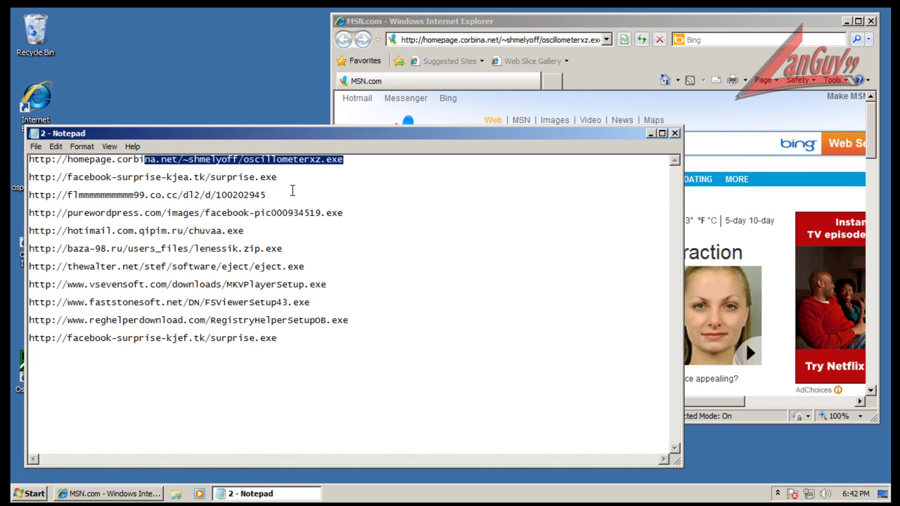
pyautogui.doubleClick(284, 177)
pyautogui.hotkey('ctrl', 'c')
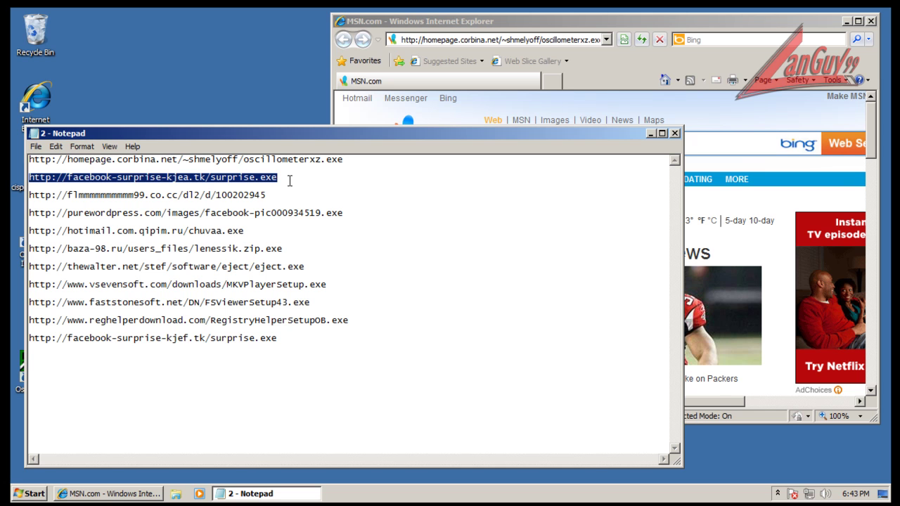
pyautogui.click(418, 40)
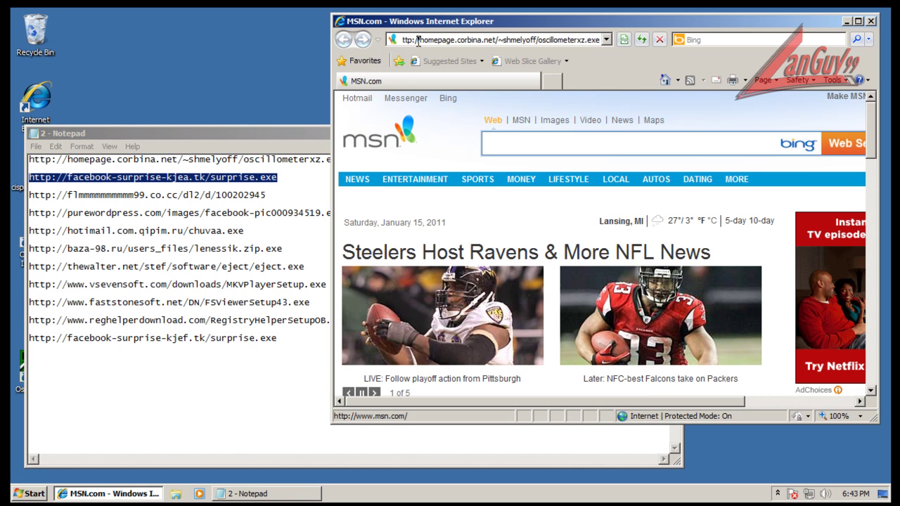
pyautogui.click(418, 40)
pyautogui.hotkey('ctrl', 'v')
pyautogui.press('Return')
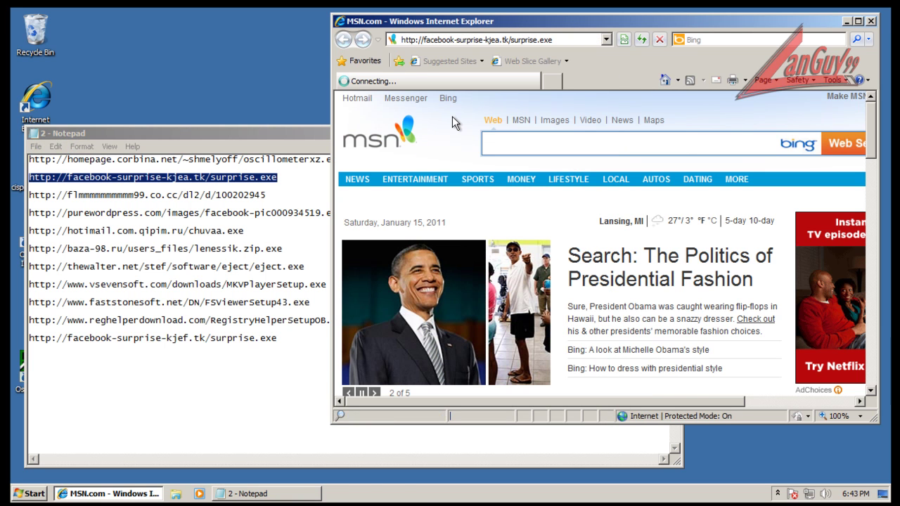
# Step: Run surprise.exe from the download prompt, choosing Clean in the COMODO Cloud Scanner alert and confirming the unverified publisher warning
pyautogui.click(442, 262)
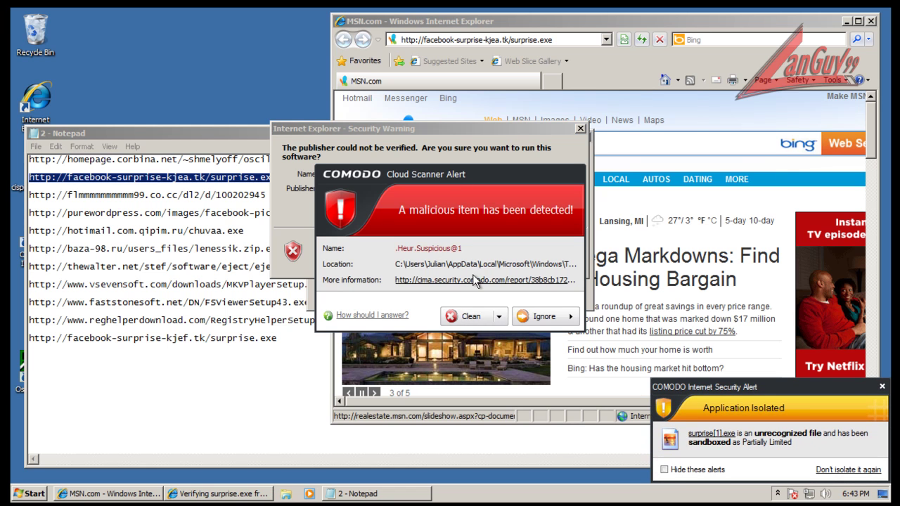
pyautogui.click(484, 319)
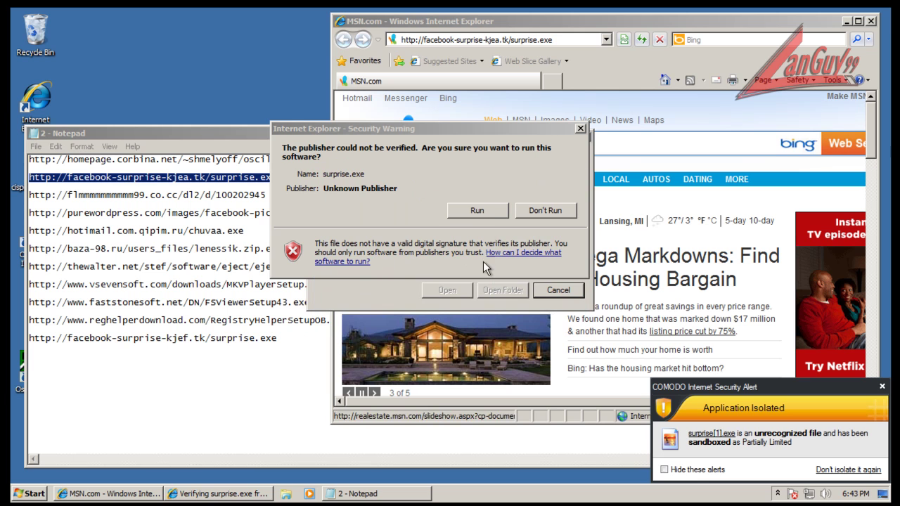
pyautogui.click(487, 214)
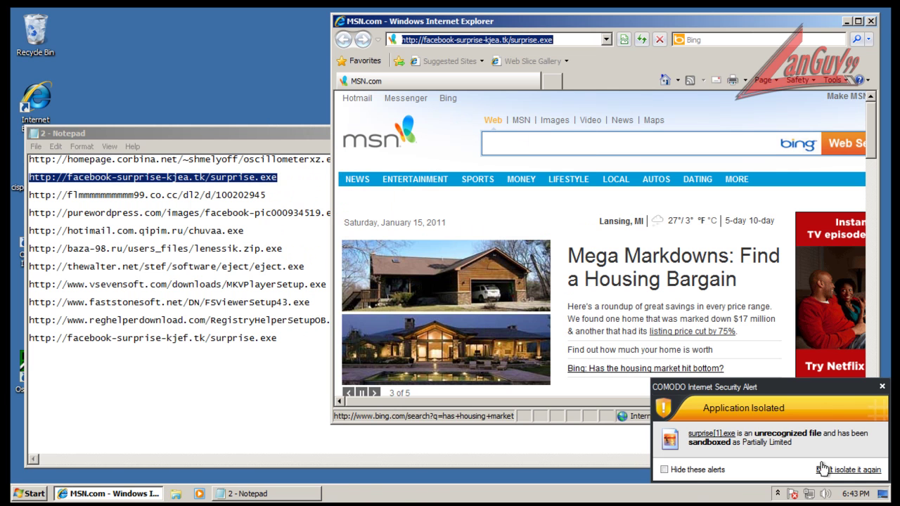
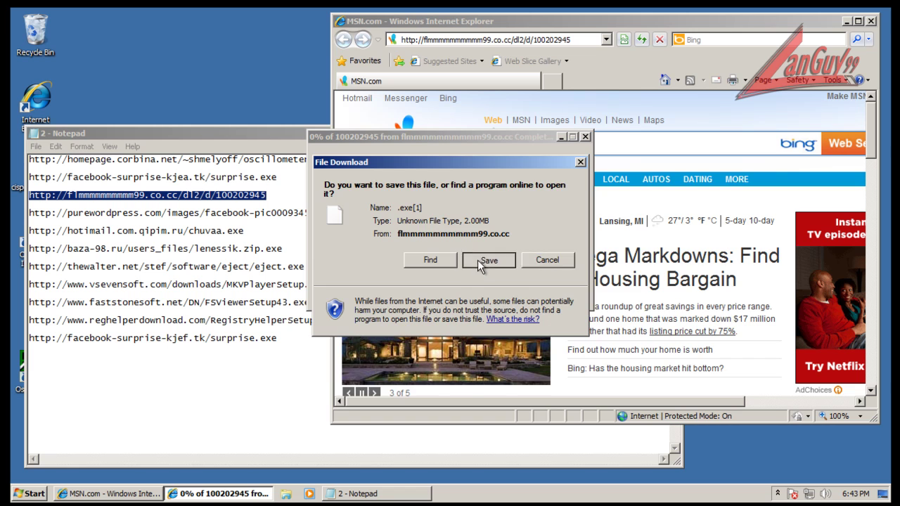
# Step: Save the file from the 100202945 link as 1.exe in the Downloads folder, with the file type set to All Files
pyautogui.click(477, 260)
pyautogui.click(483, 415)
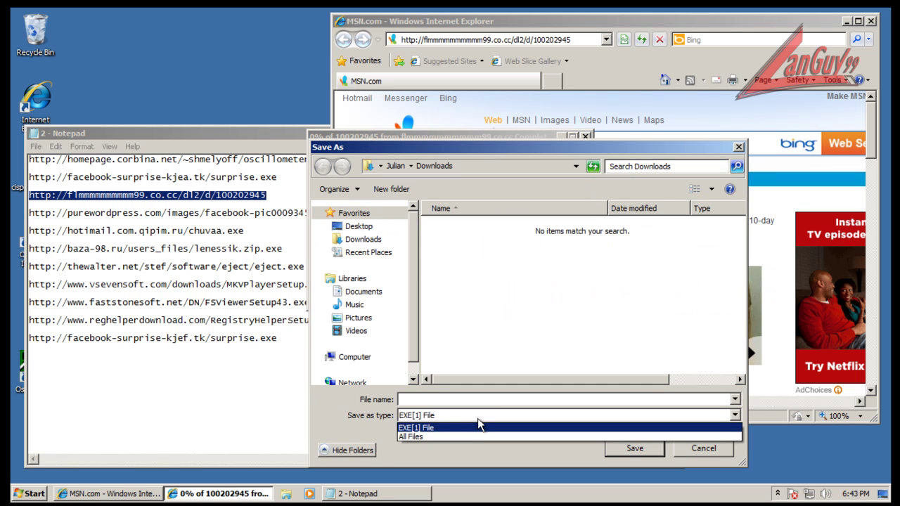
pyautogui.click(472, 437)
pyautogui.click(470, 400)
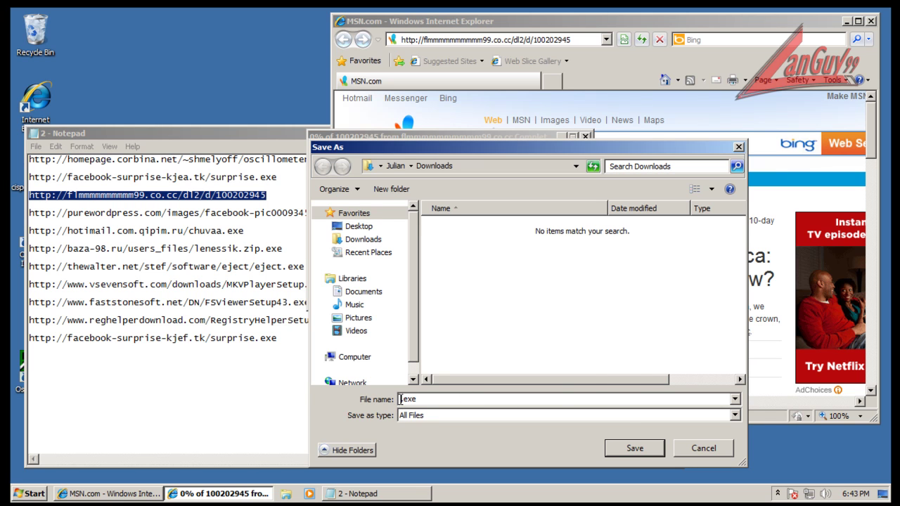
pyautogui.press('Return')
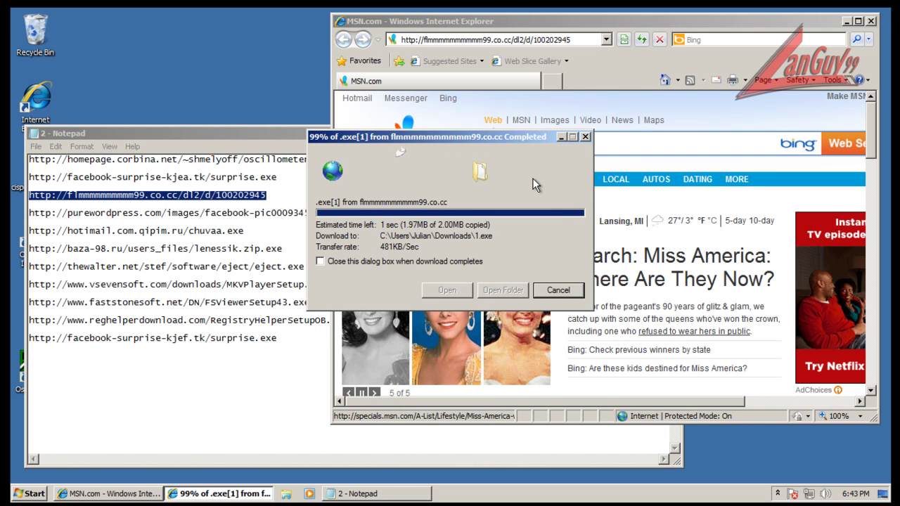
# Step: Open 1.exe, choosing Sandbox and allowing its elevation and execution, and start its installation to C:\Program Files\
pyautogui.click(464, 292)
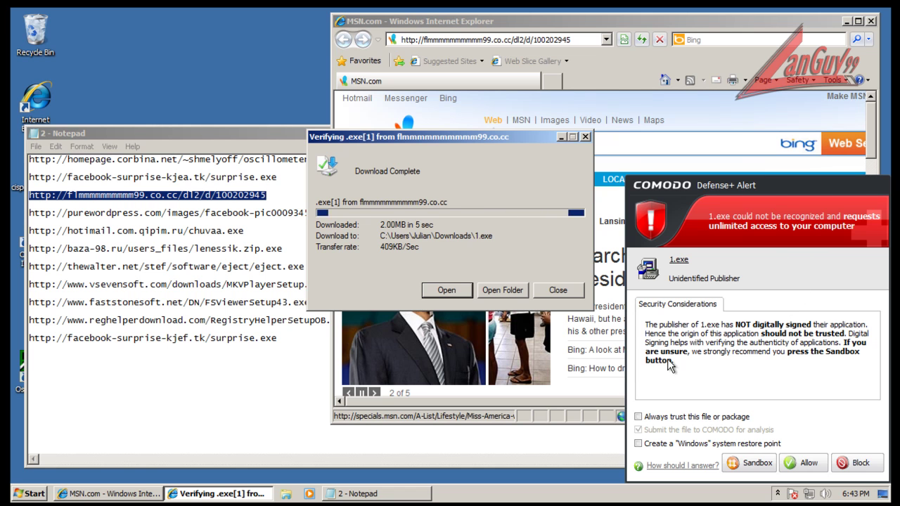
pyautogui.click(749, 462)
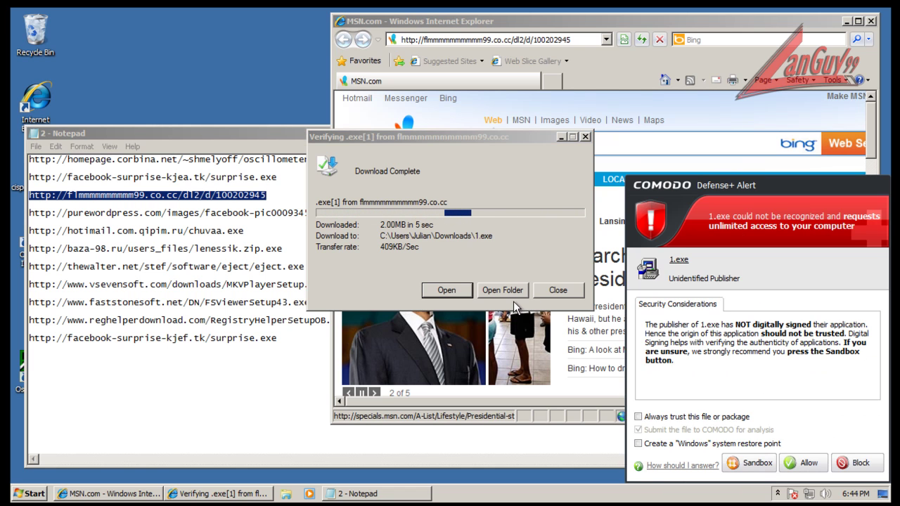
pyautogui.click(753, 461)
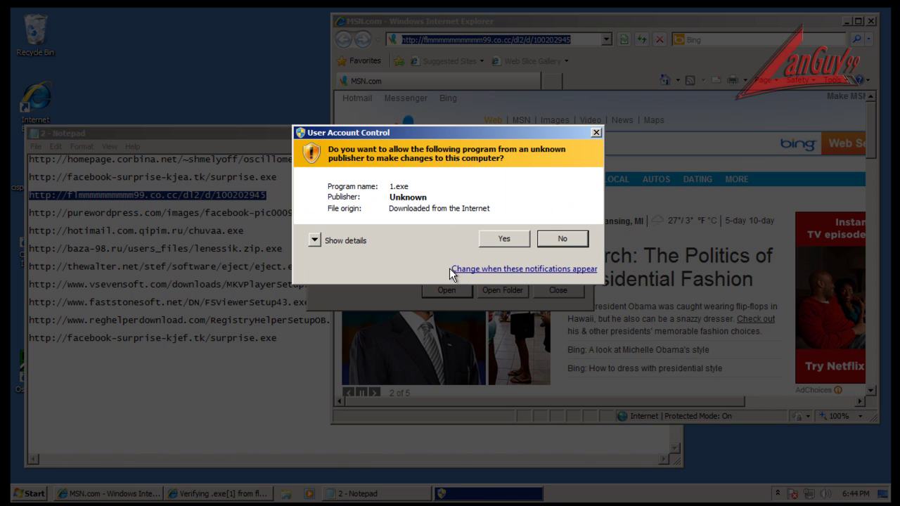
pyautogui.click(503, 241)
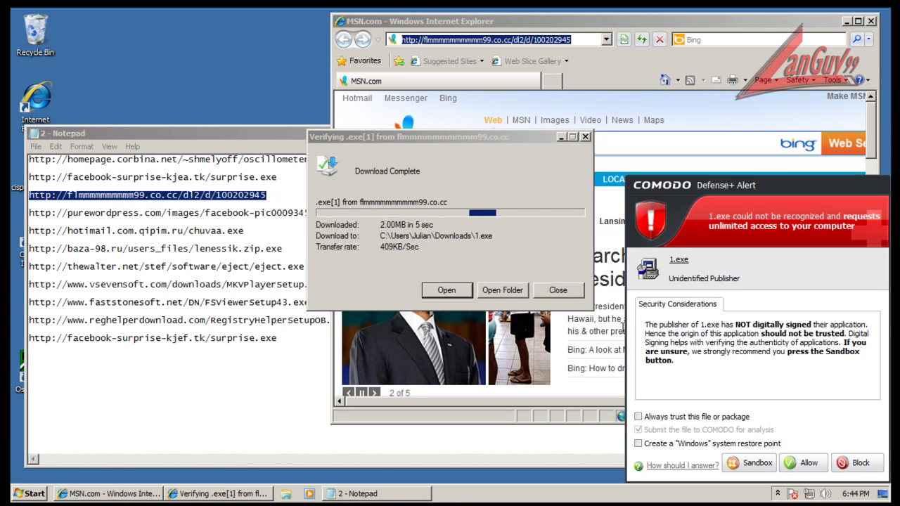
pyautogui.click(747, 462)
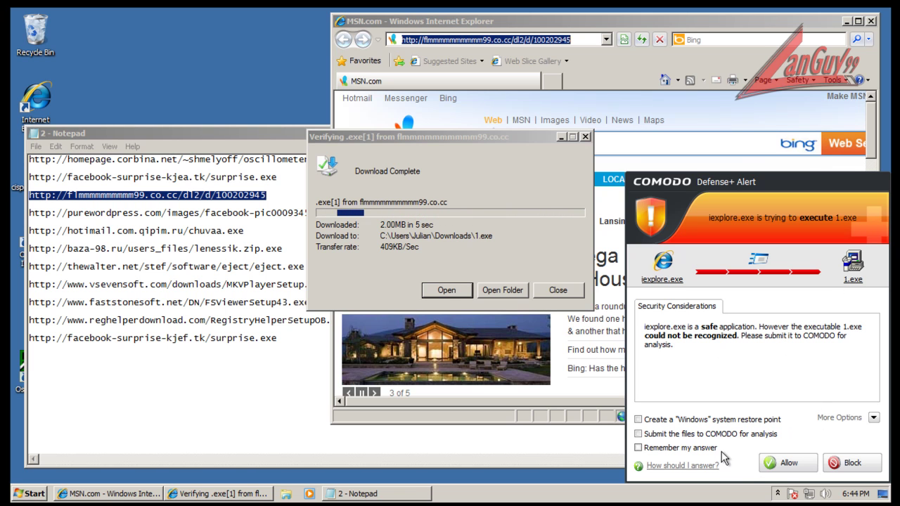
pyautogui.click(781, 464)
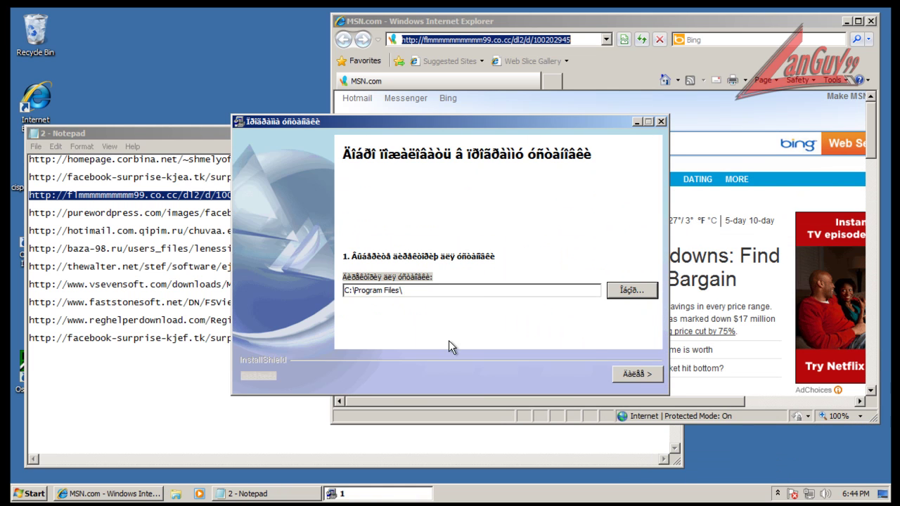
pyautogui.click(632, 374)
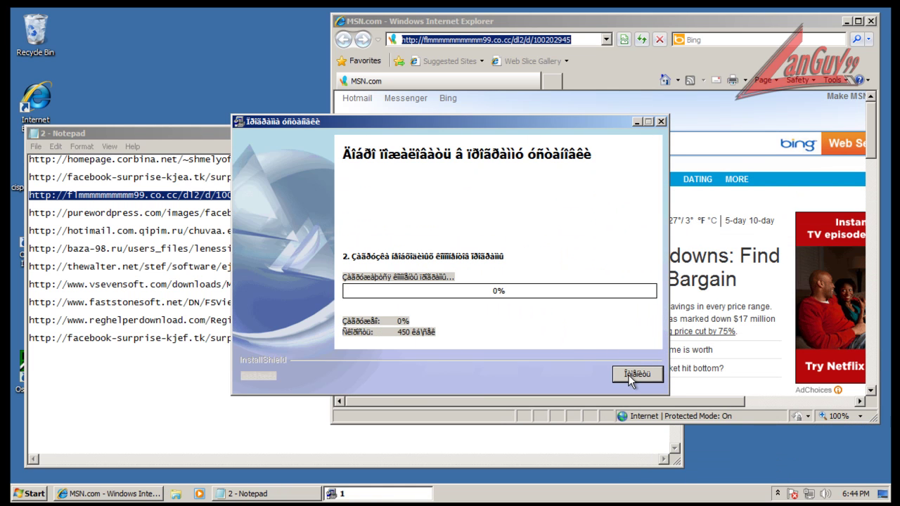
# Step: Load the facebook-pic000934519.exe link from the list, clean the item in the COMODO Antivirus alert, and choose to run the file
pyautogui.click(151, 386)
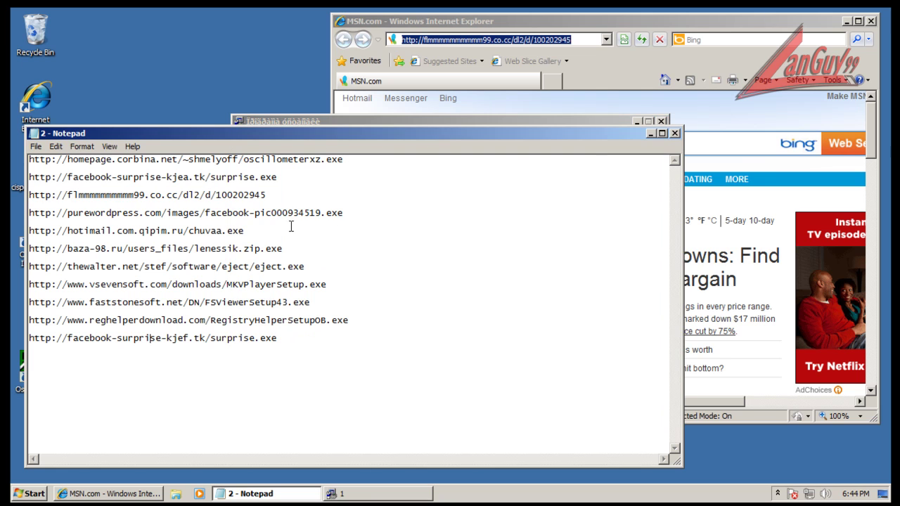
pyautogui.hotkey('shift', 'End')
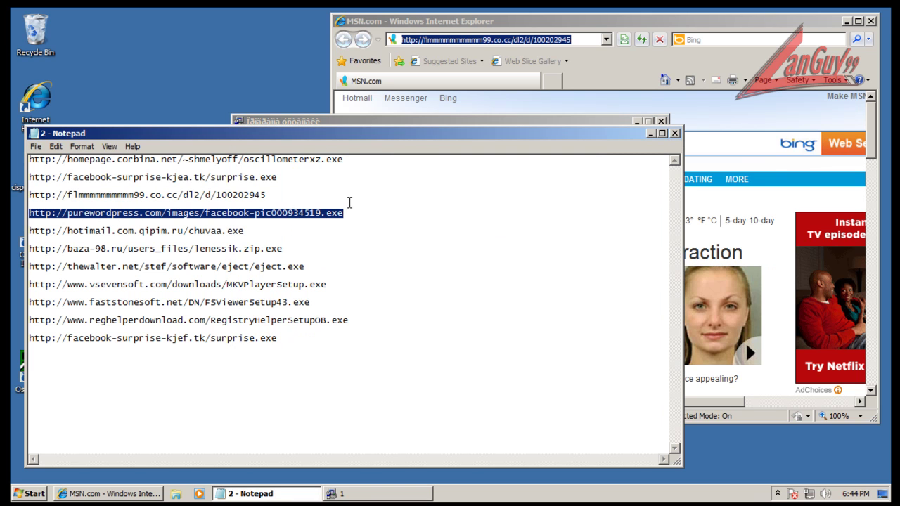
pyautogui.click(511, 40)
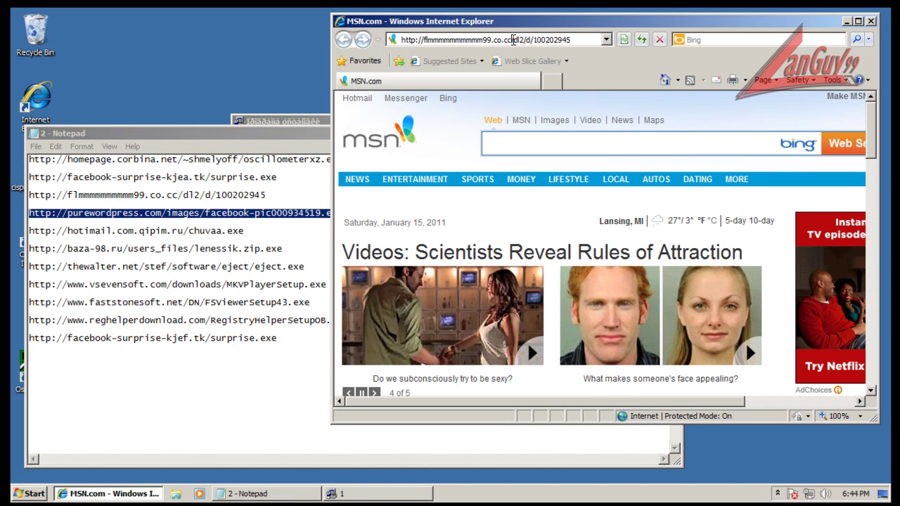
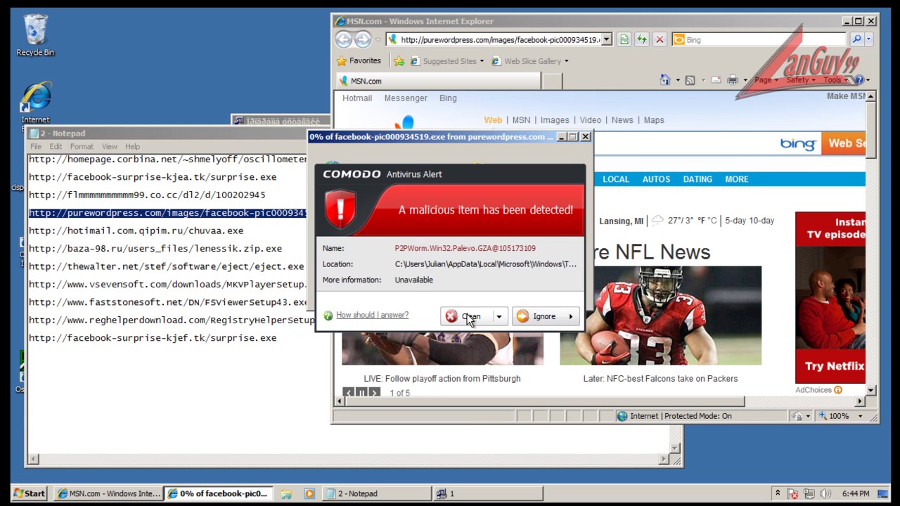
pyautogui.click(468, 317)
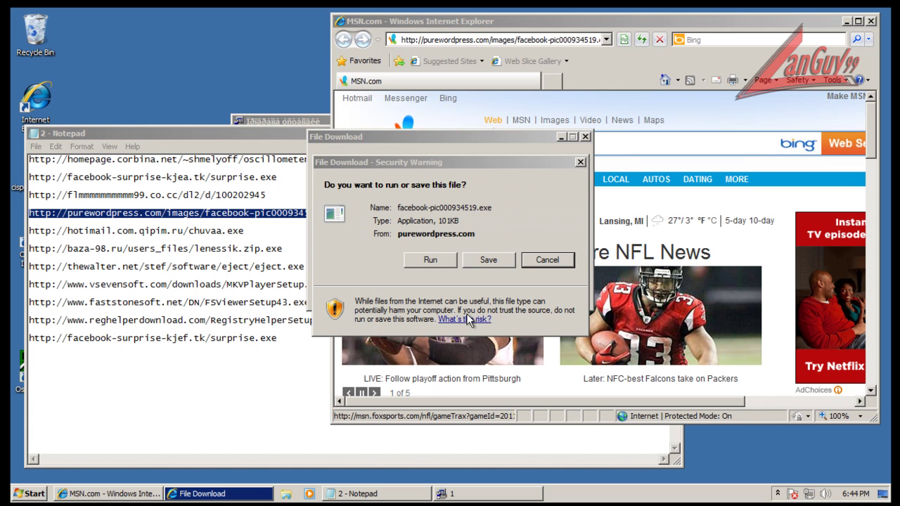
pyautogui.click(431, 260)
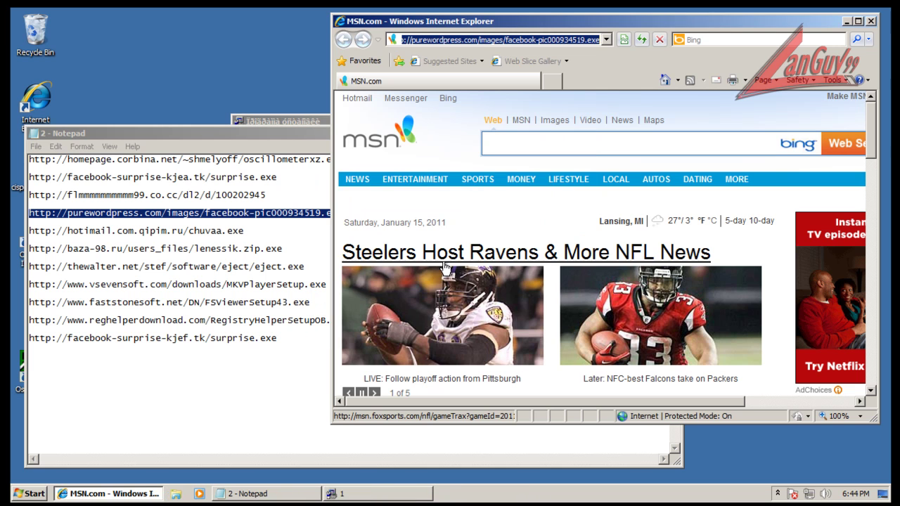
# Step: Load the hotimail.com.qipim.ru/chuvaa.exe link from the list in Internet Explorer and run the file
pyautogui.click(242, 231)
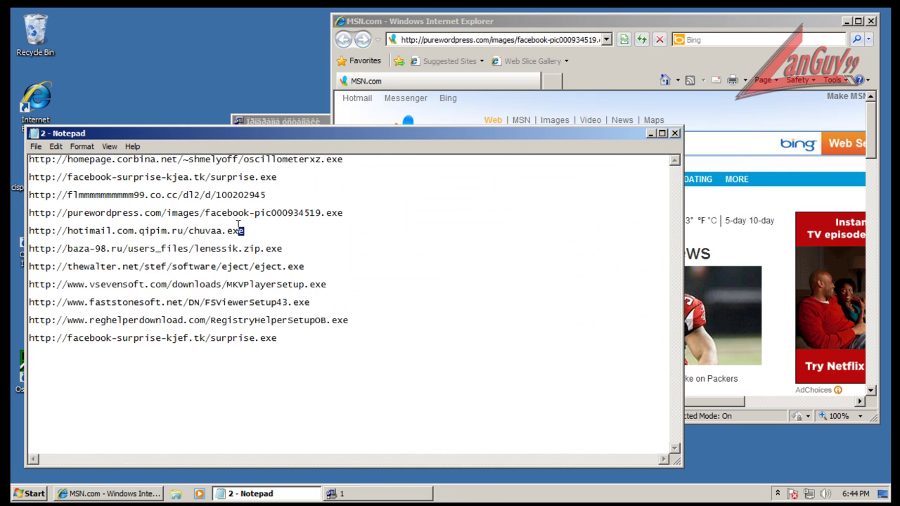
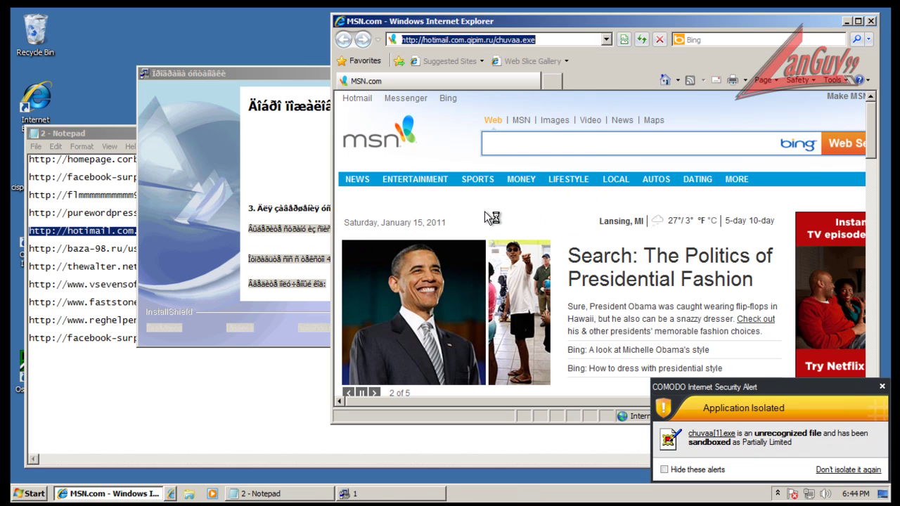
pyautogui.click(477, 298)
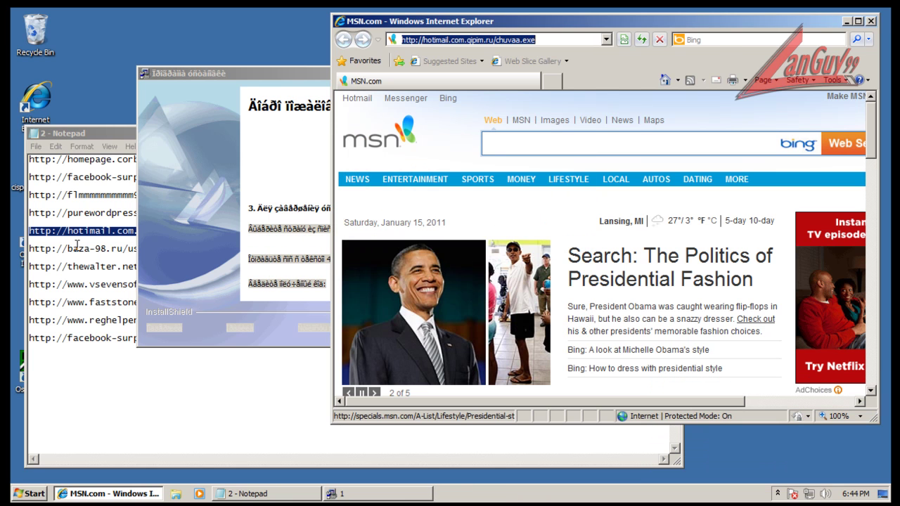
# Step: Load and run the lenessik.zip.exe link from the URL list, choosing Clean in the COMODO Antivirus alert
pyautogui.click(84, 243)
pyautogui.click(298, 254)
pyautogui.hotkey('shift', 'Home')
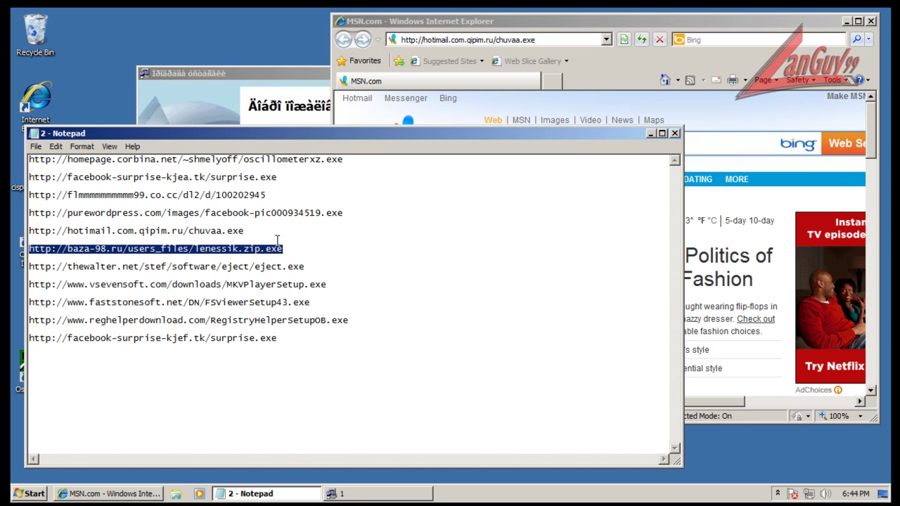
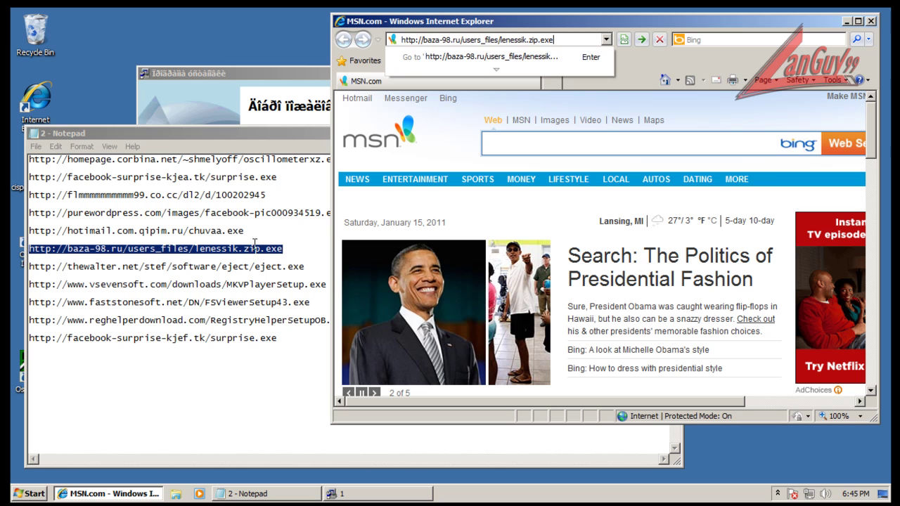
pyautogui.press('Return')
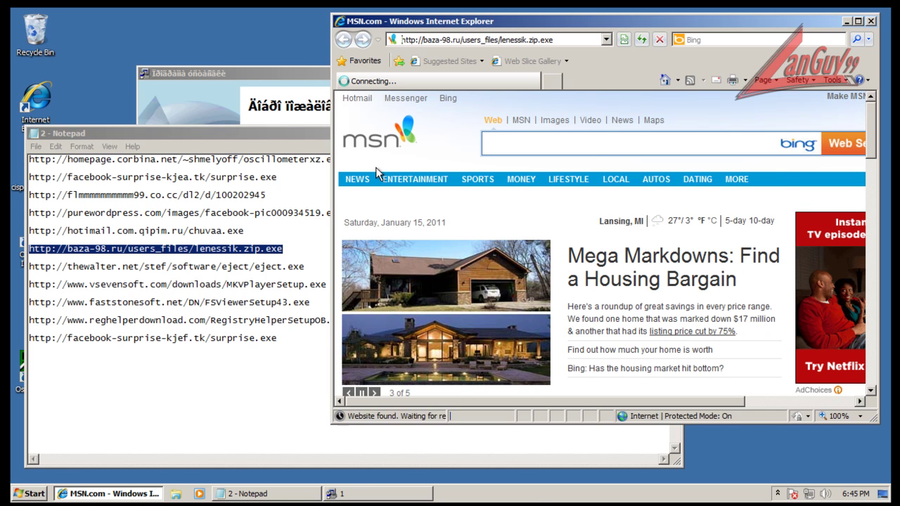
pyautogui.click(445, 257)
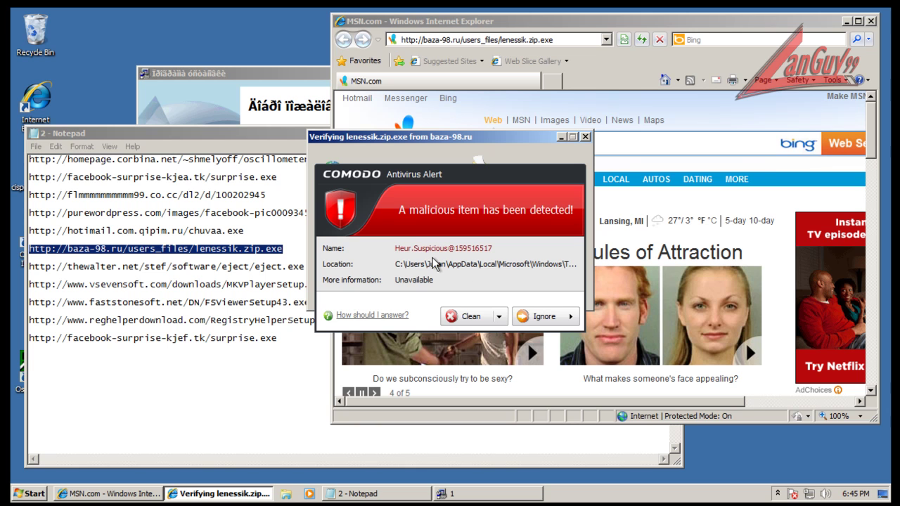
pyautogui.click(465, 320)
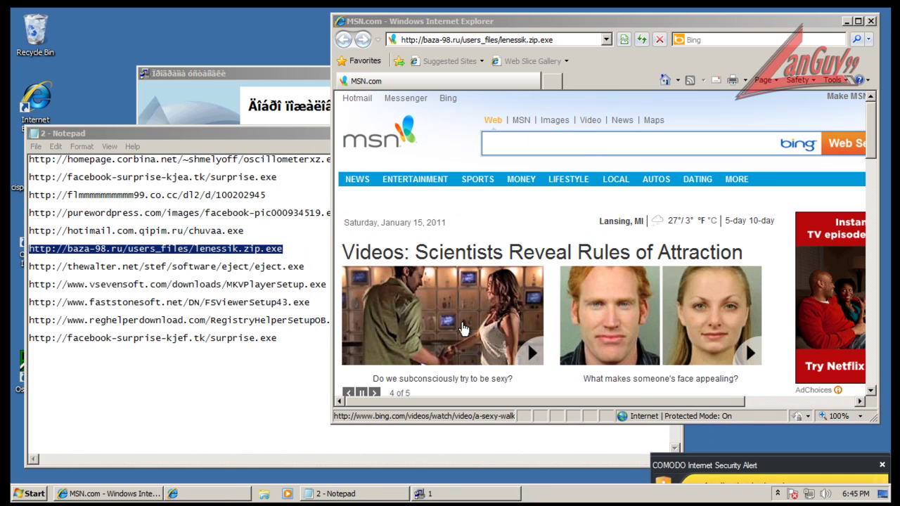
# Step: Copy the thewalter.net eject.exe link from the list, load it in Internet Explorer, and run the file
pyautogui.click(304, 266)
pyautogui.hotkey('shift', 'Home')
pyautogui.hotkey('ctrl', 'c')
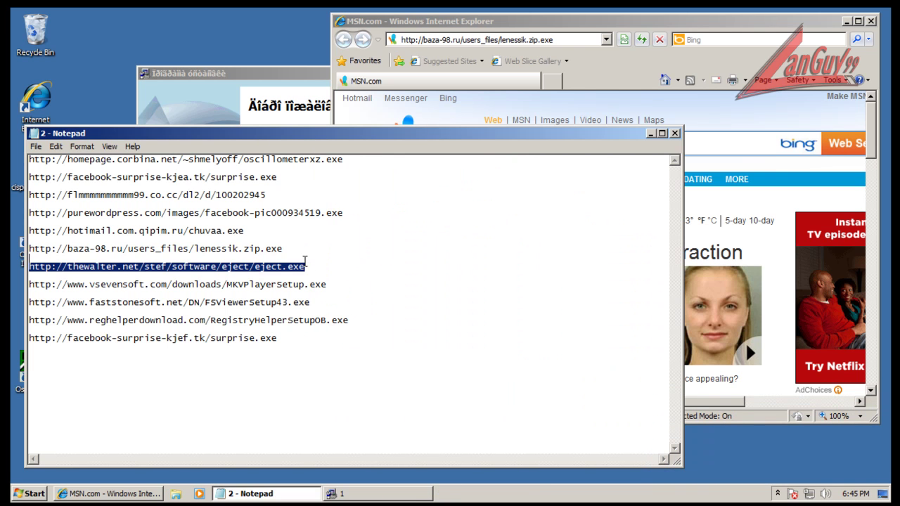
pyautogui.click(477, 39)
pyautogui.hotkey('ctrl', 'v')
pyautogui.press('Return')
pyautogui.click(435, 261)
pyautogui.click(484, 234)
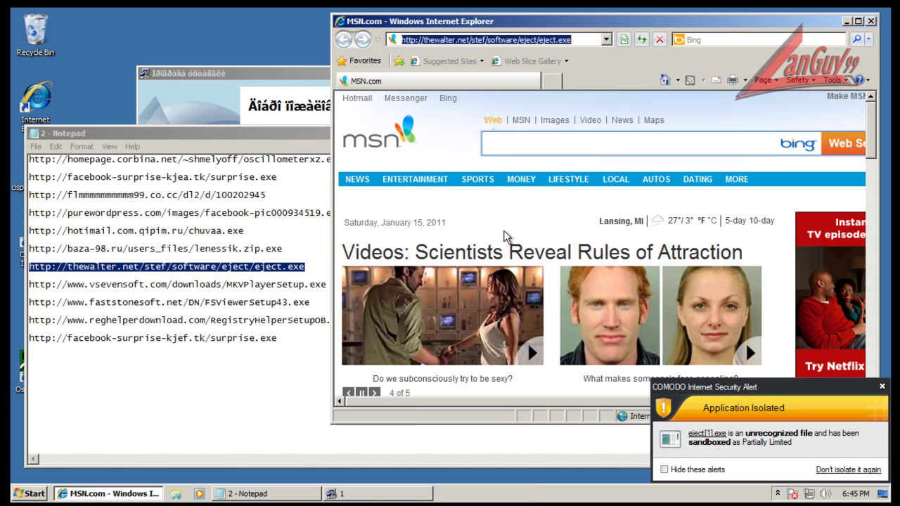
# Step: Close the sandbox alert, bring up the waiting installer window, and submit it with a made-up activation code
pyautogui.click(882, 387)
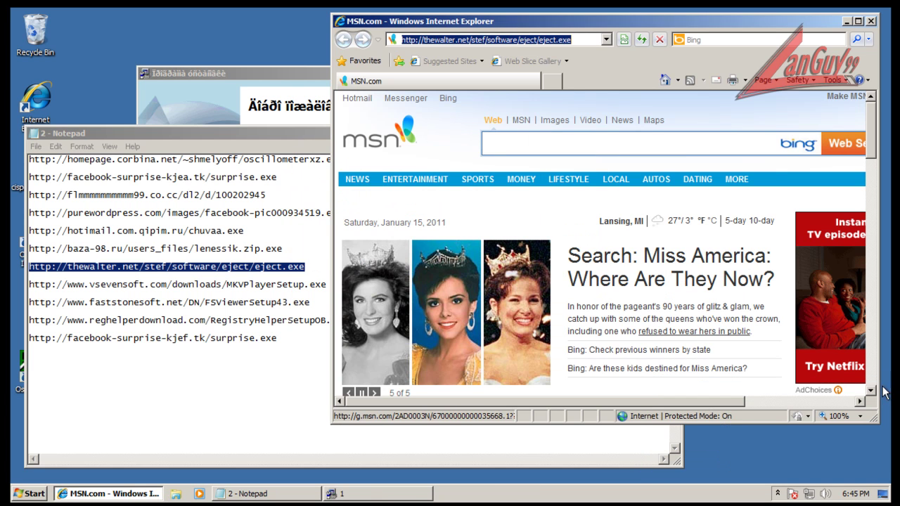
pyautogui.click(369, 494)
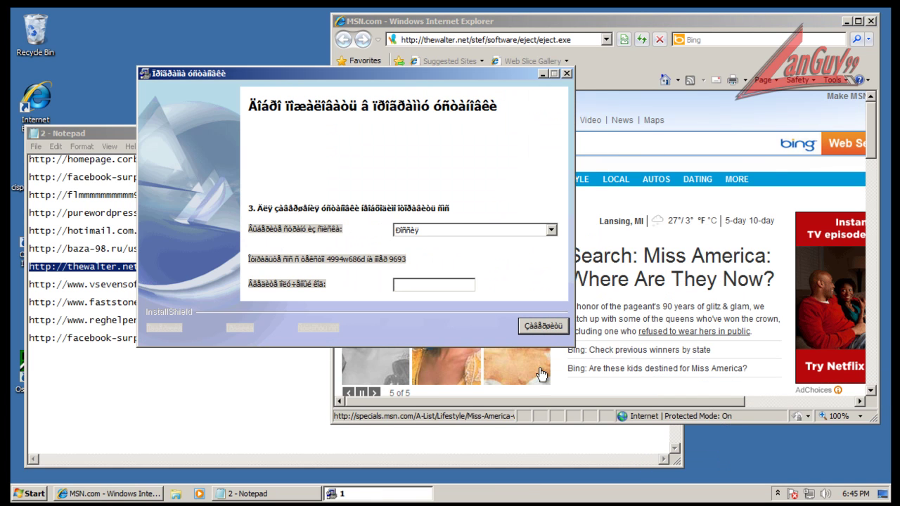
pyautogui.click(555, 325)
pyautogui.click(511, 299)
pyautogui.click(425, 282)
pyautogui.write('xzcvxc')
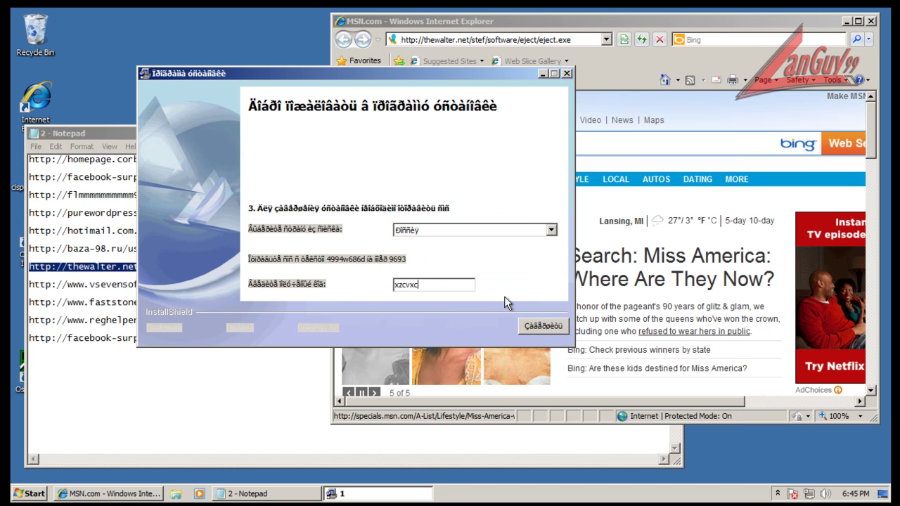
pyautogui.click(531, 327)
pyautogui.click(502, 298)
# Step: Set the installer's country to Óêðàèíà, submit another made-up activation code, and close the installer
pyautogui.click(446, 230)
pyautogui.click(443, 249)
pyautogui.click(444, 285)
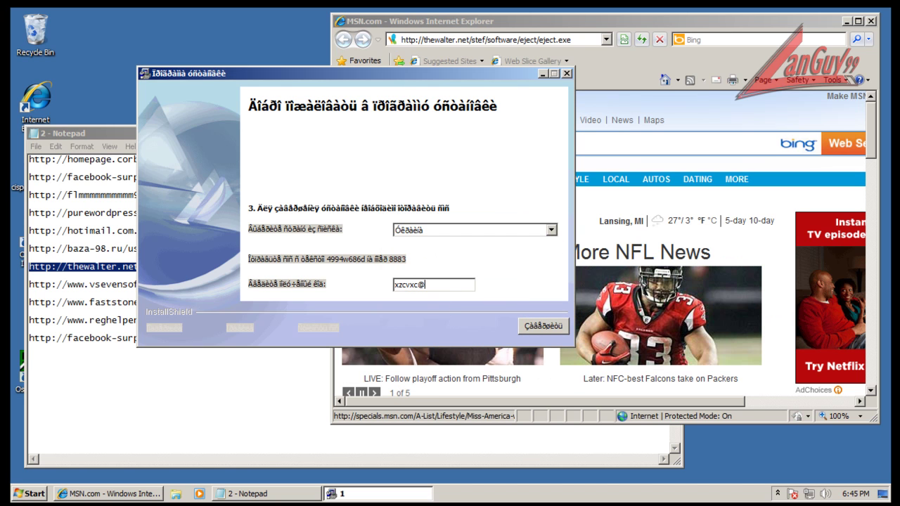
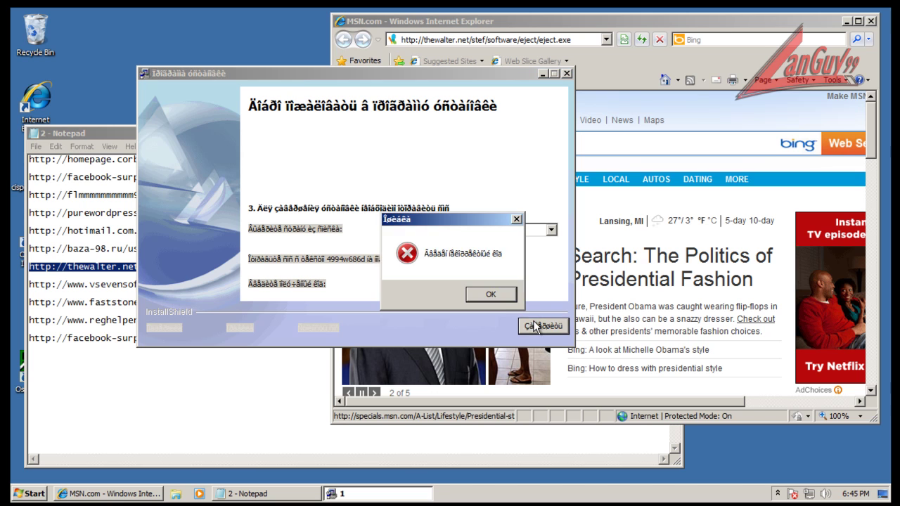
pyautogui.click(499, 300)
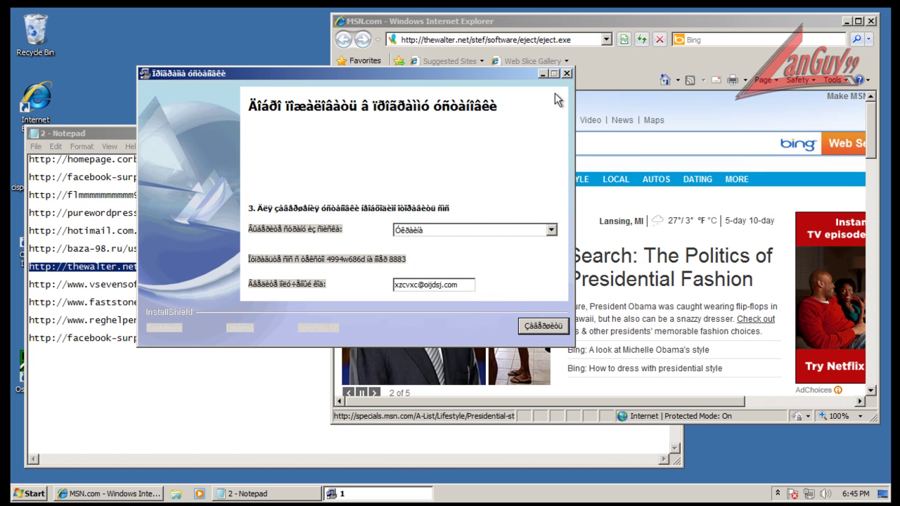
pyautogui.click(566, 74)
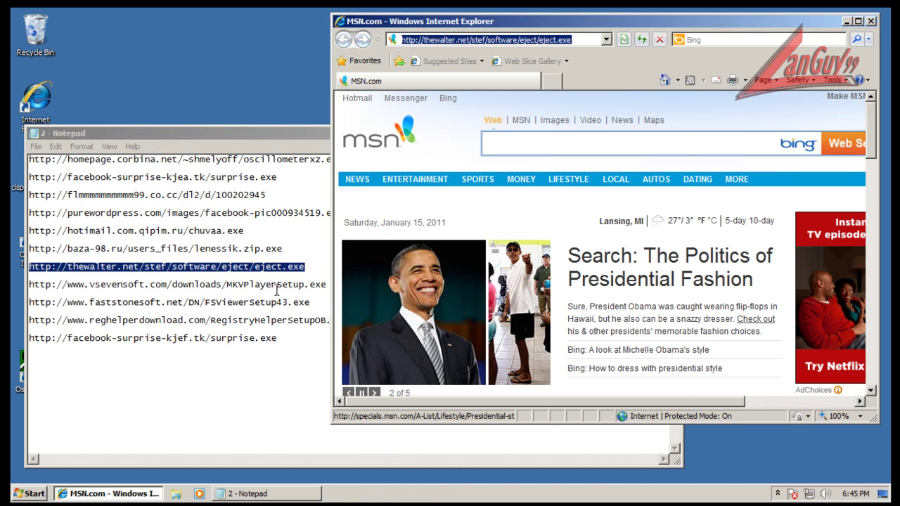
# Step: Copy the vsevensoft.com MKVPlayerSetup.exe link from the list, load it in Internet Explorer, and start its download
pyautogui.click(322, 283)
pyautogui.click(544, 287)
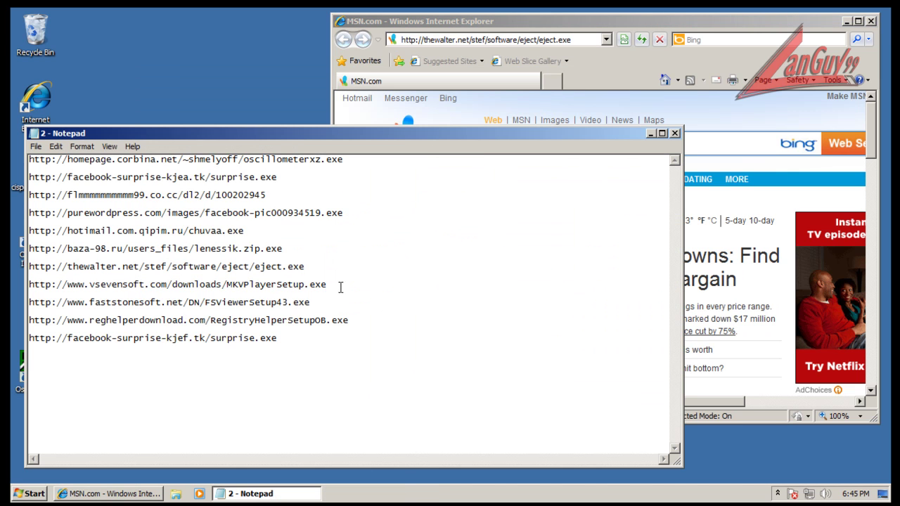
pyautogui.moveTo(334, 286); pyautogui.dragTo(335, 272)
pyautogui.hotkey('ctrl', 'c')
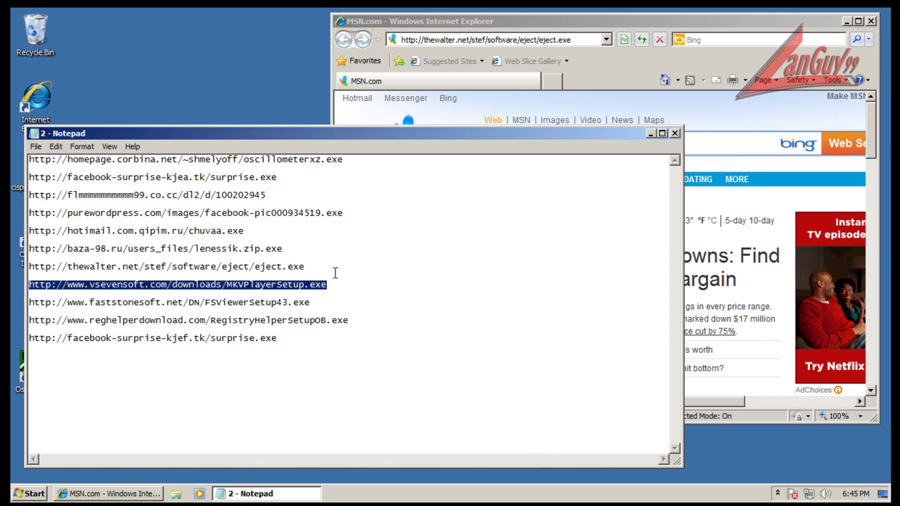
pyautogui.click(454, 45)
pyautogui.click(470, 39)
pyautogui.hotkey('ctrl', 'v')
pyautogui.press('Return')
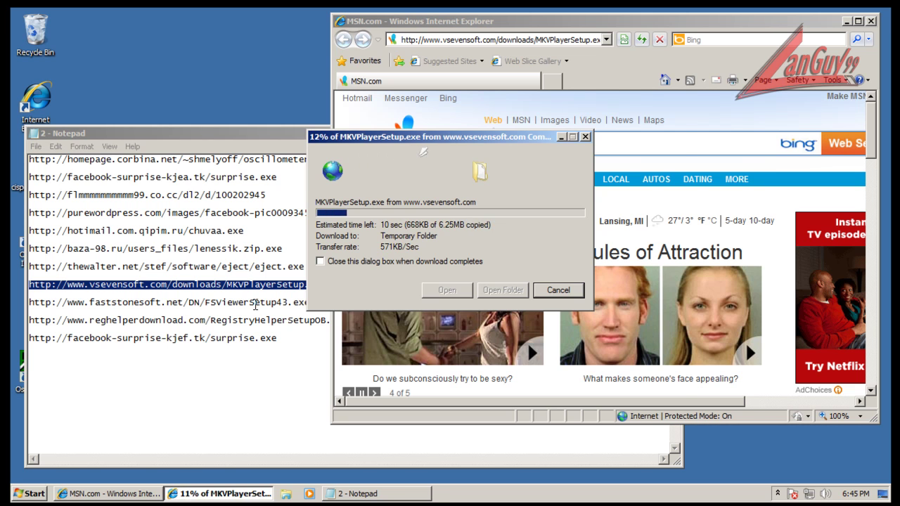
# Step: Load the faststonesoft.net FSViewerSetup43.exe link from the list, run the file, and allow it in User Account Control
pyautogui.click(254, 305)
pyautogui.click(321, 297)
pyautogui.hotkey('shift', 'Home')
pyautogui.hotkey('ctrl', 'c')
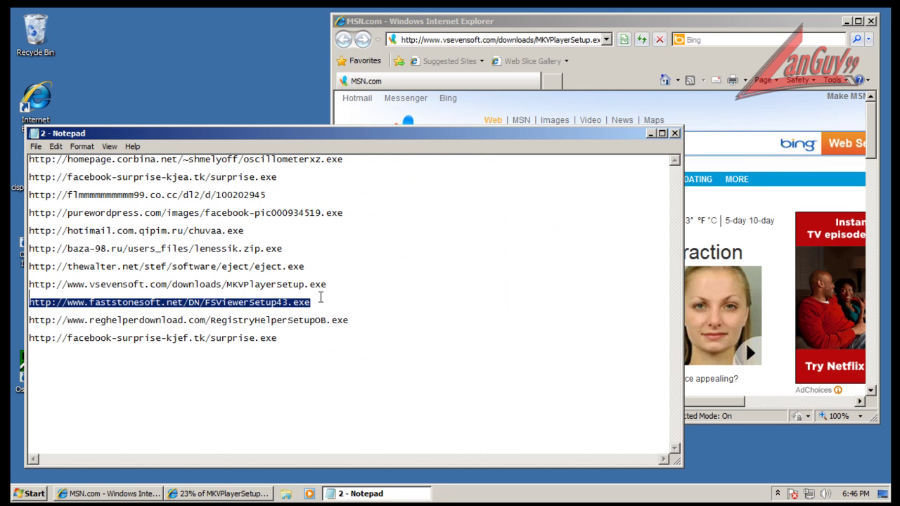
pyautogui.click(520, 41)
pyautogui.hotkey('ctrl', 'v')
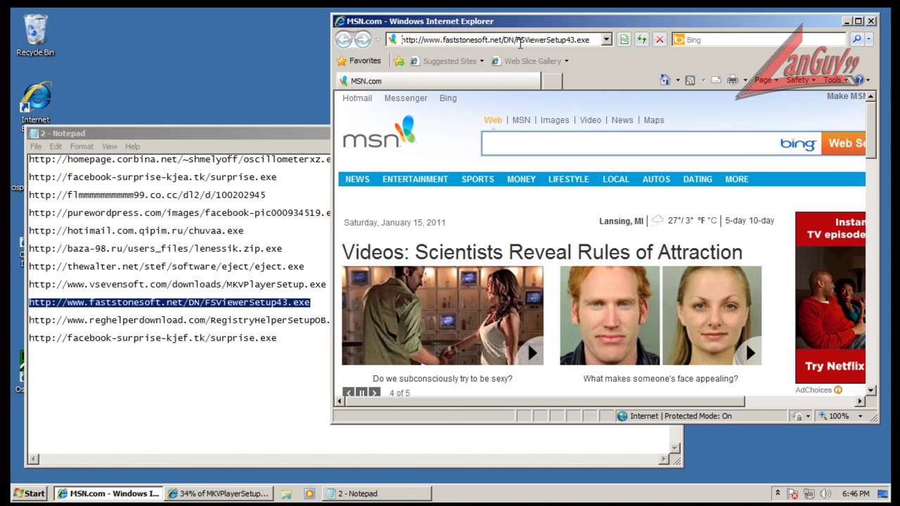
pyautogui.press('Return')
pyautogui.click(430, 260)
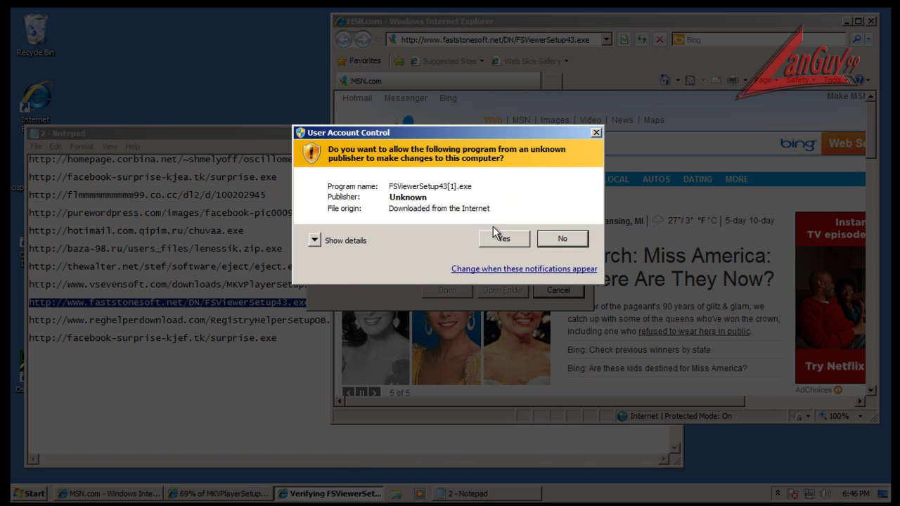
pyautogui.click(496, 232)
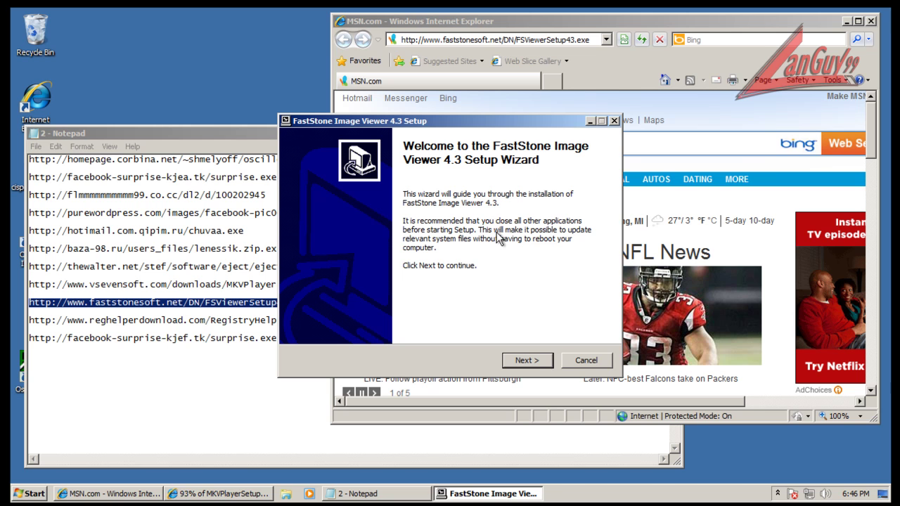
# Step: Run MKVPlayerSetup.exe, allowing it in User Account Control and choosing Sandbox in the COMODO Defense+ alerts
pyautogui.click(778, 492)
pyautogui.click(793, 270)
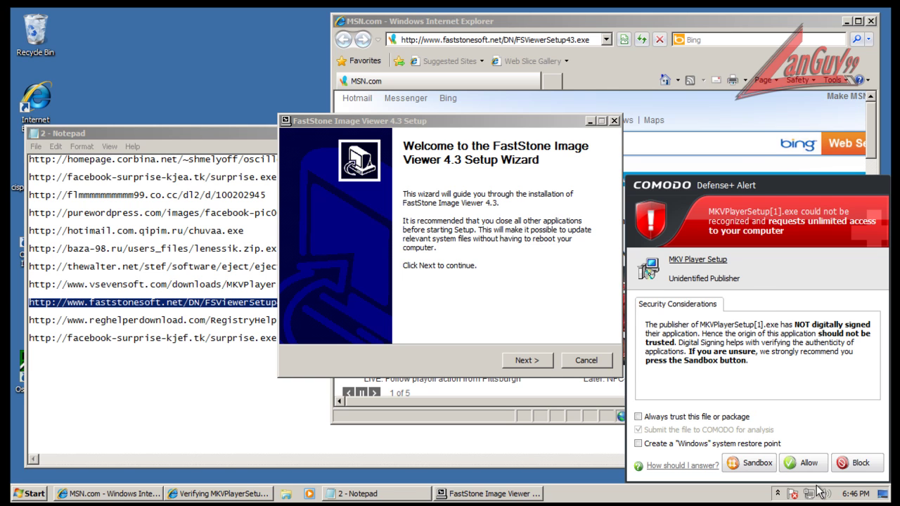
pyautogui.click(753, 466)
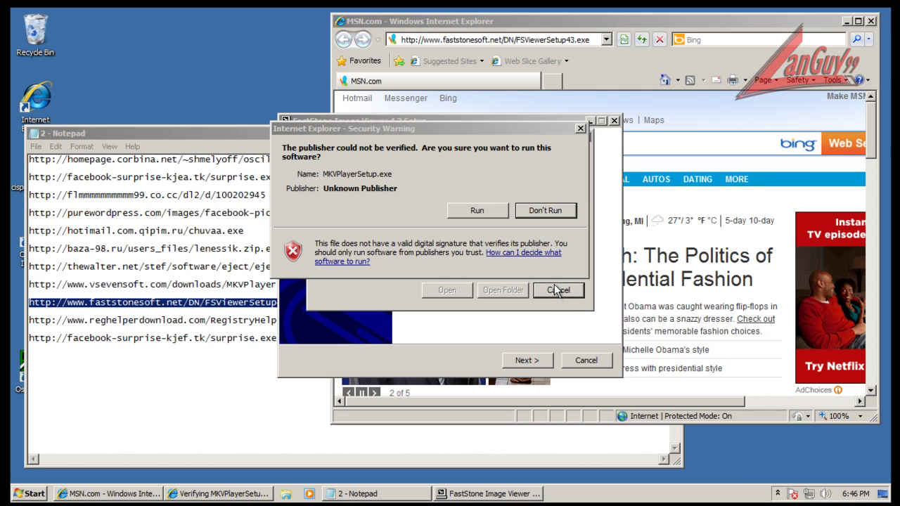
pyautogui.click(493, 212)
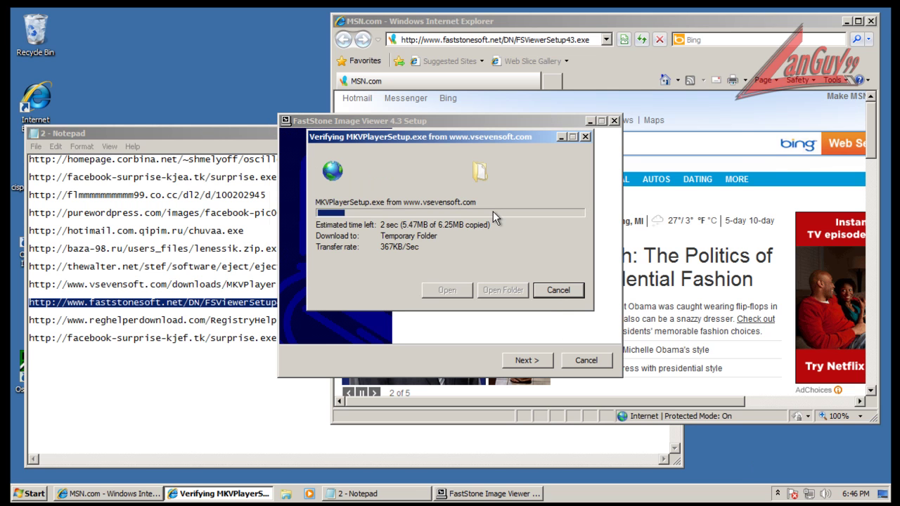
pyautogui.click(750, 463)
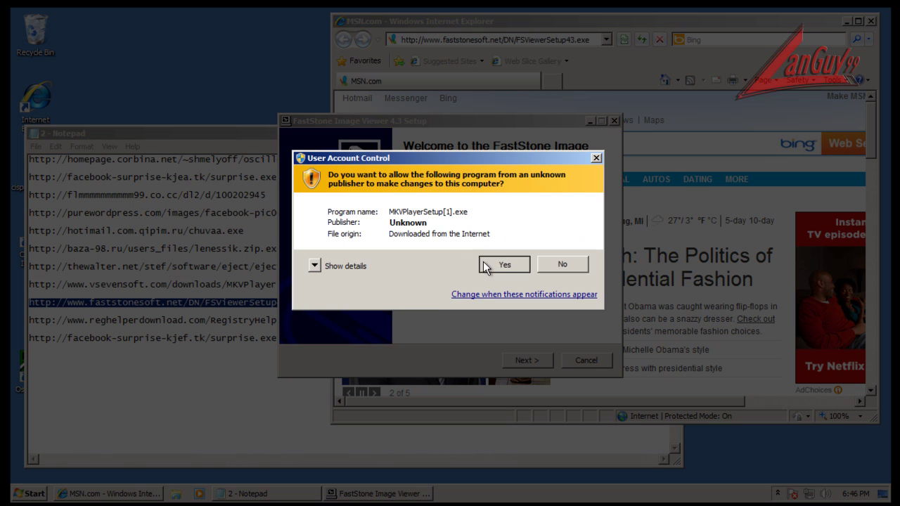
pyautogui.click(484, 262)
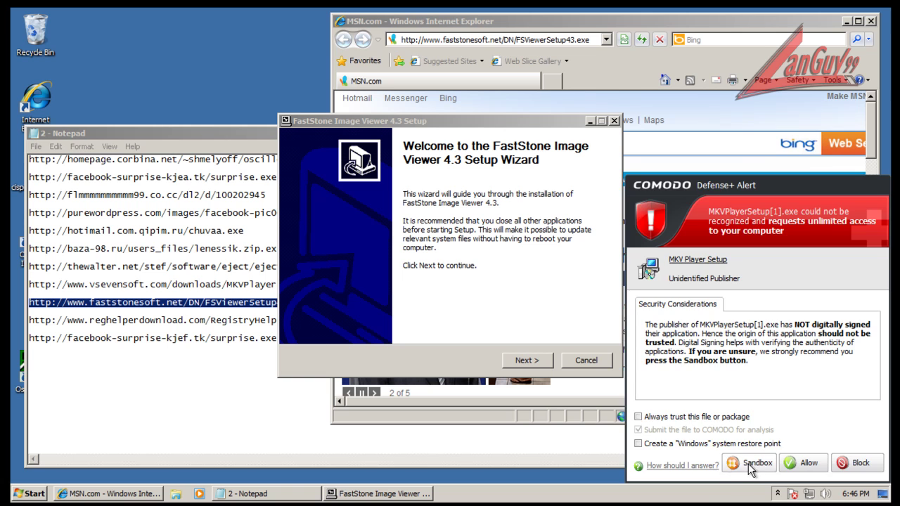
pyautogui.click(751, 463)
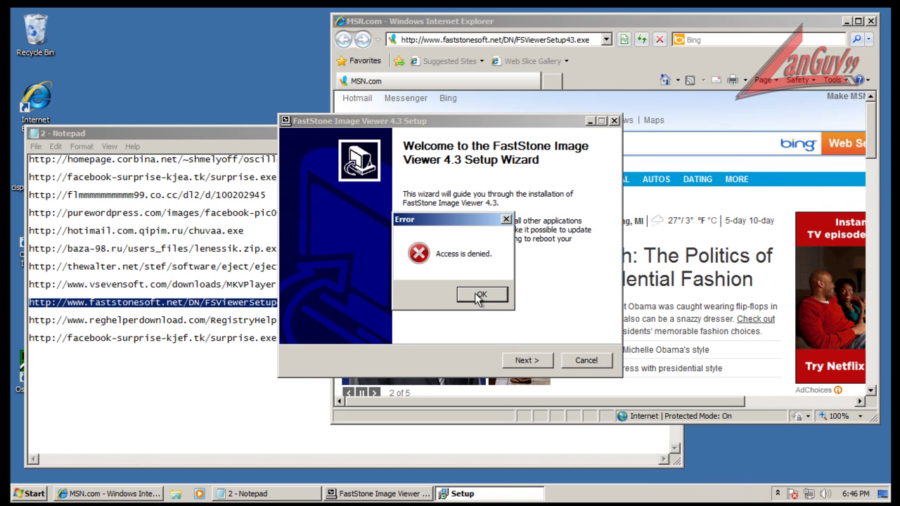
pyautogui.click(480, 294)
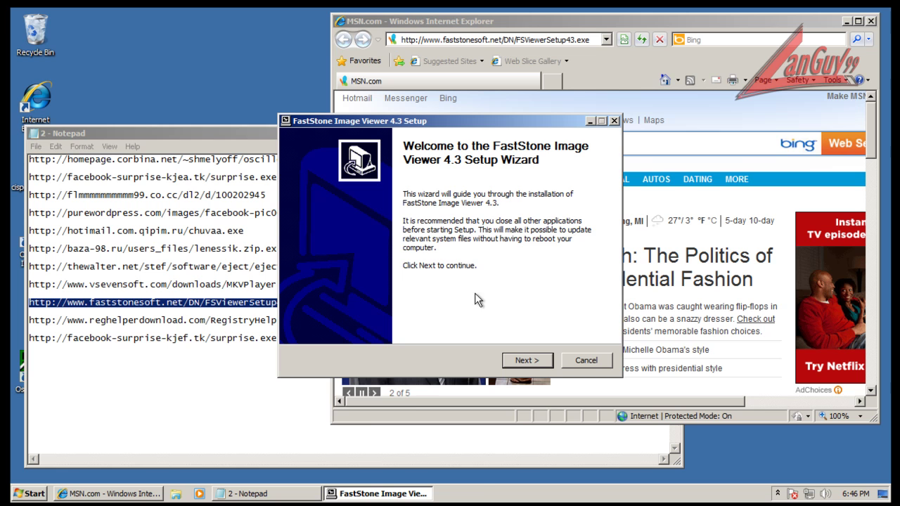
# Step: Quit the FastStone Image Viewer setup, and reload its link to save FSViewerSetup43 in the Downloads folder
pyautogui.click(218, 304)
pyautogui.click(614, 122)
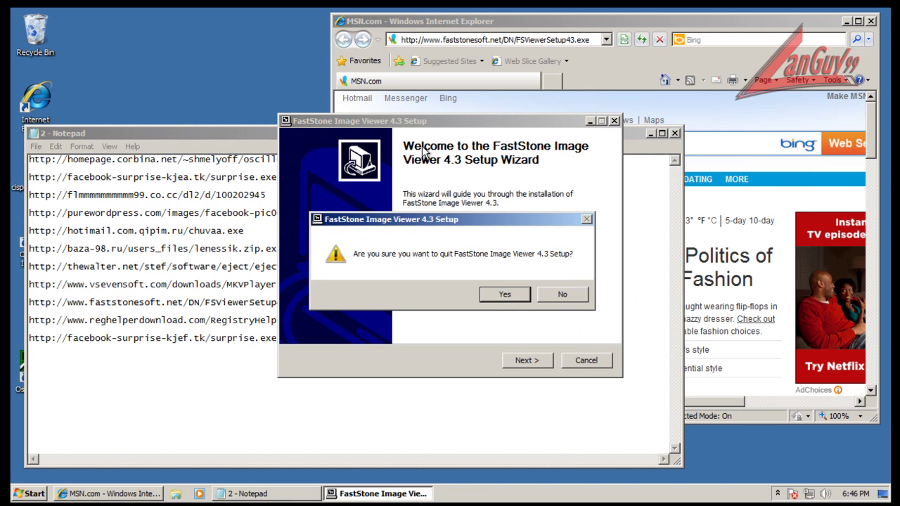
pyautogui.click(477, 32)
pyautogui.doubleClick(478, 39)
pyautogui.press('Return')
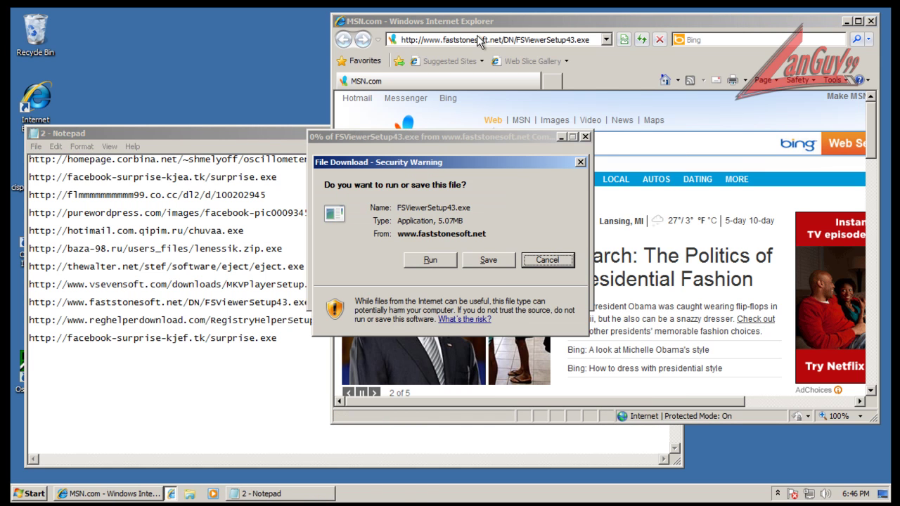
pyautogui.click(495, 260)
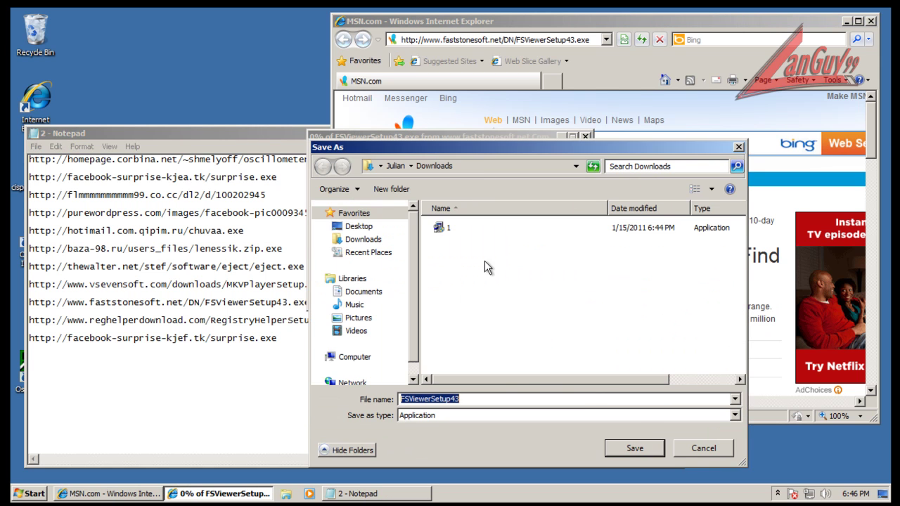
pyautogui.click(607, 443)
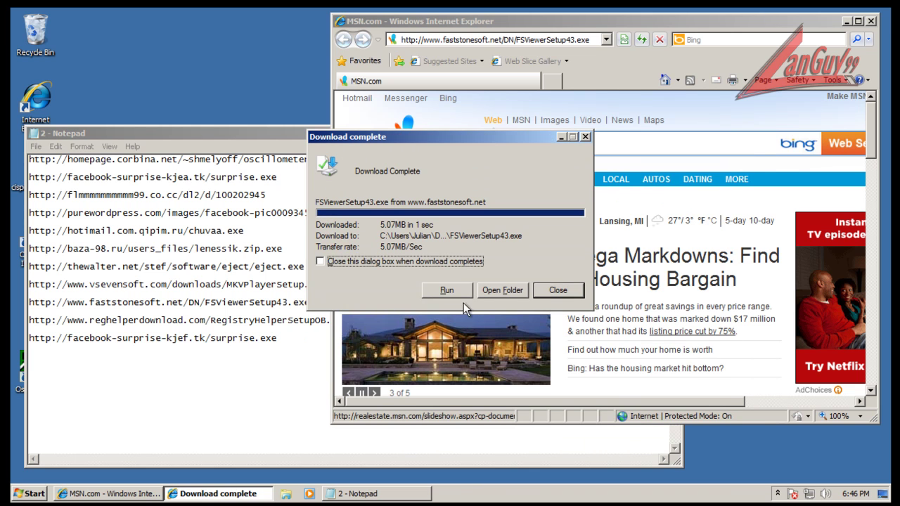
# Step: Examine the properties of the downloaded FSViewerSetup43 file, including its compatibility, security, details and previous versions
pyautogui.click(344, 152)
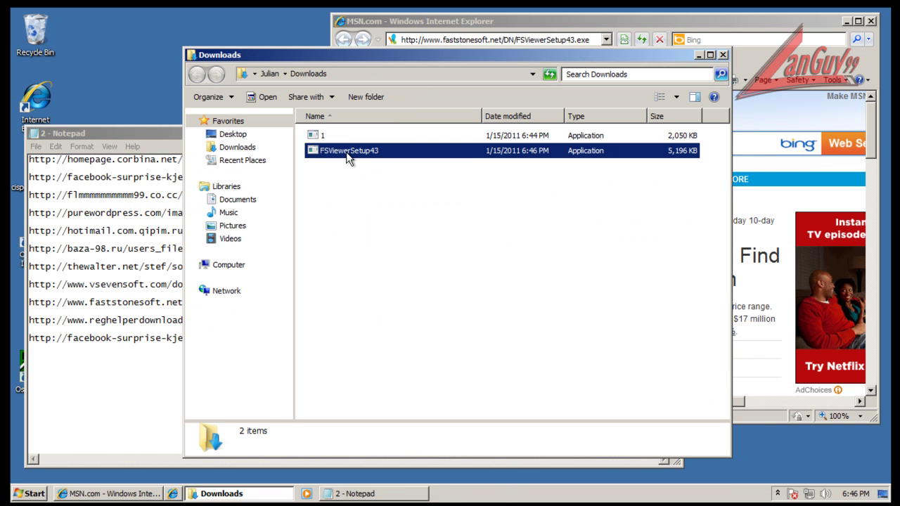
pyautogui.rightClick(345, 151)
pyautogui.click(409, 348)
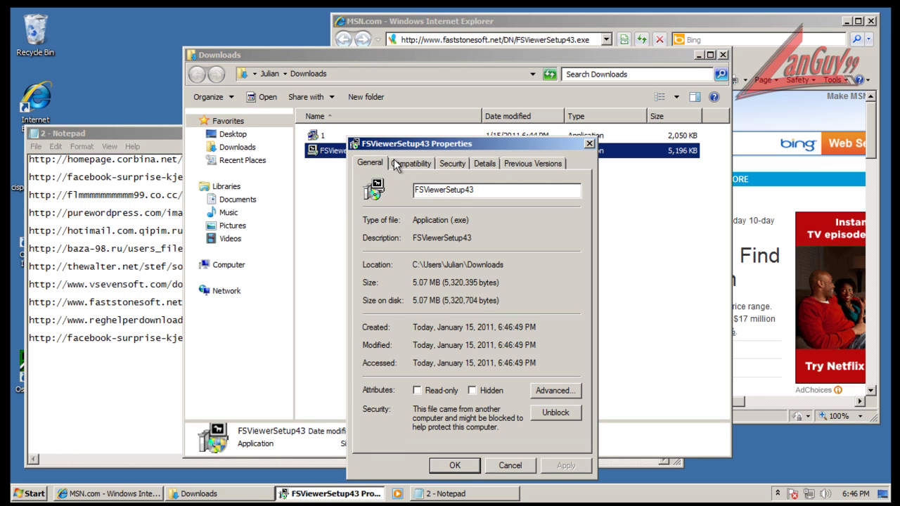
pyautogui.click(410, 162)
pyautogui.click(451, 163)
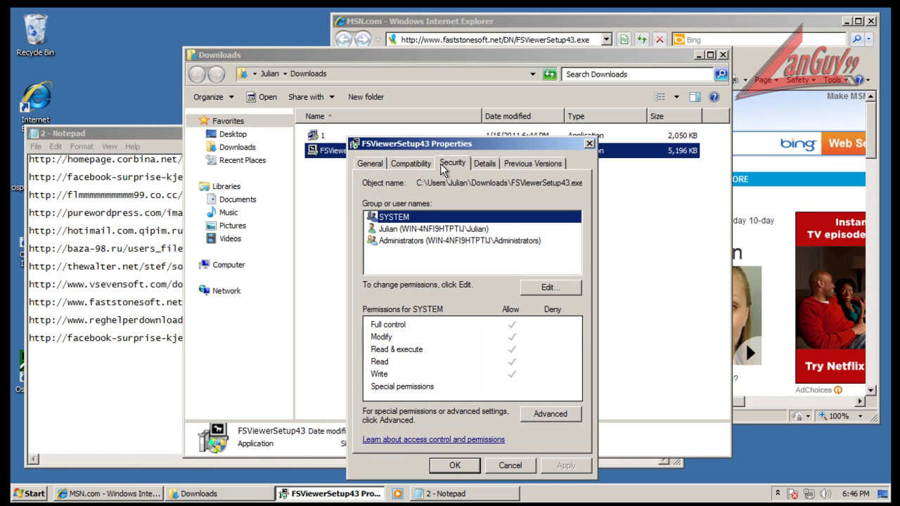
pyautogui.click(480, 165)
pyautogui.click(533, 164)
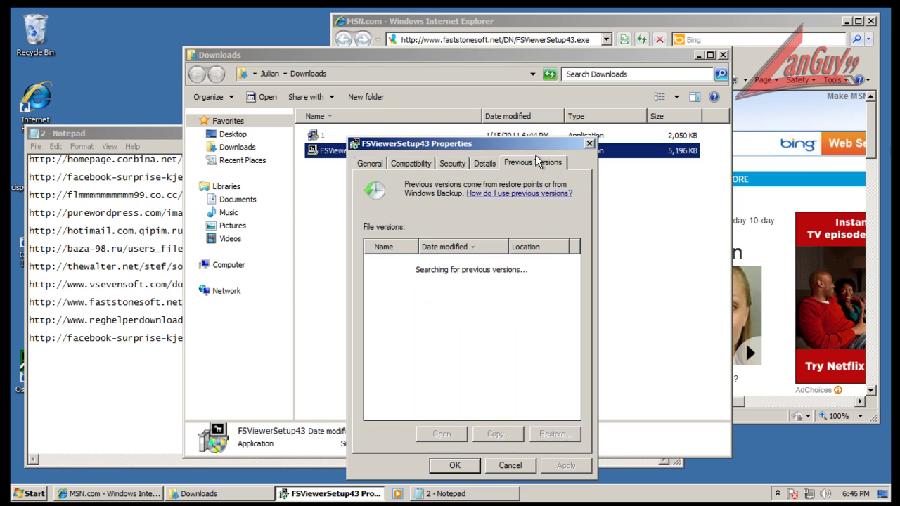
pyautogui.click(589, 145)
# Step: Open COMODO Internet Security and display the Defense+ events log
pyautogui.click(777, 493)
pyautogui.doubleClick(762, 442)
pyautogui.click(414, 93)
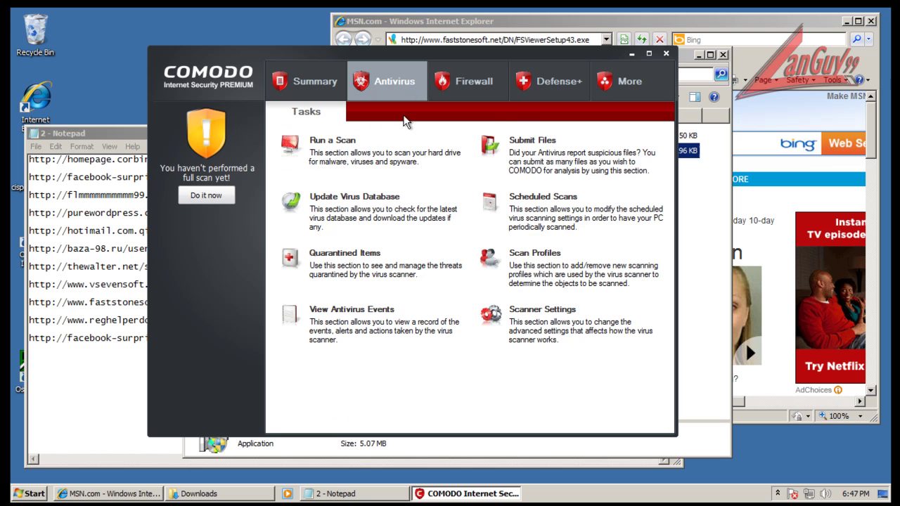
pyautogui.click(547, 82)
pyautogui.click(362, 145)
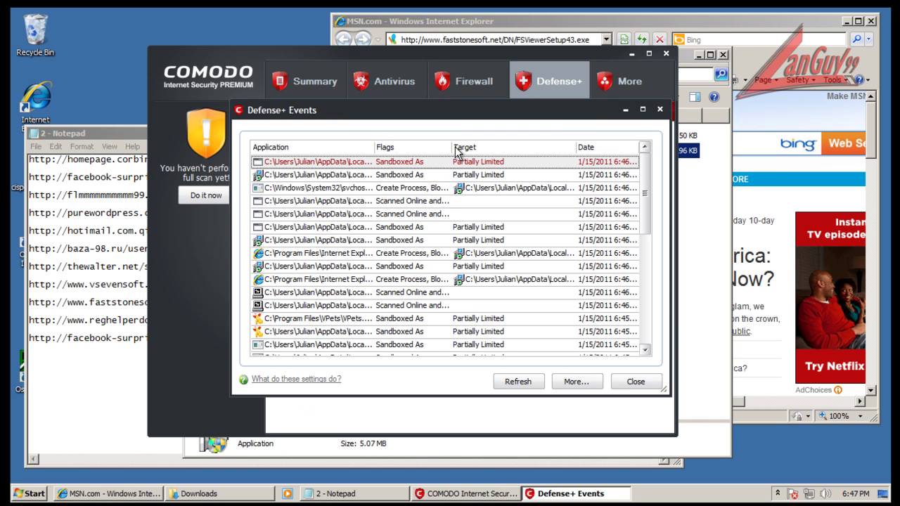
# Step: Widen the Application column and the Defense+ Events window to examine the full paths and flags of the logged entries
pyautogui.moveTo(454, 147); pyautogui.dragTo(558, 147)
pyautogui.moveTo(378, 146); pyautogui.dragTo(485, 147)
pyautogui.click(442, 204)
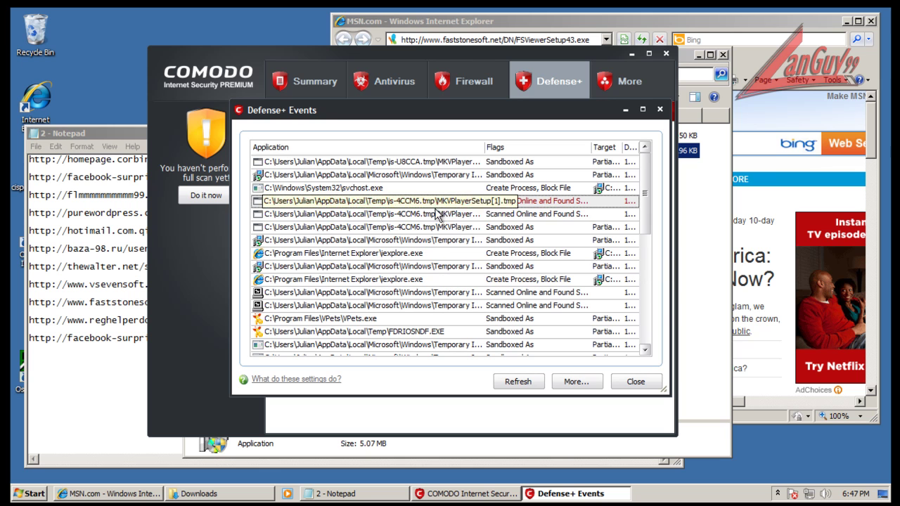
pyautogui.click(438, 216)
pyautogui.moveTo(527, 55); pyautogui.dragTo(439, 82)
pyautogui.moveTo(477, 110); pyautogui.dragTo(411, 117)
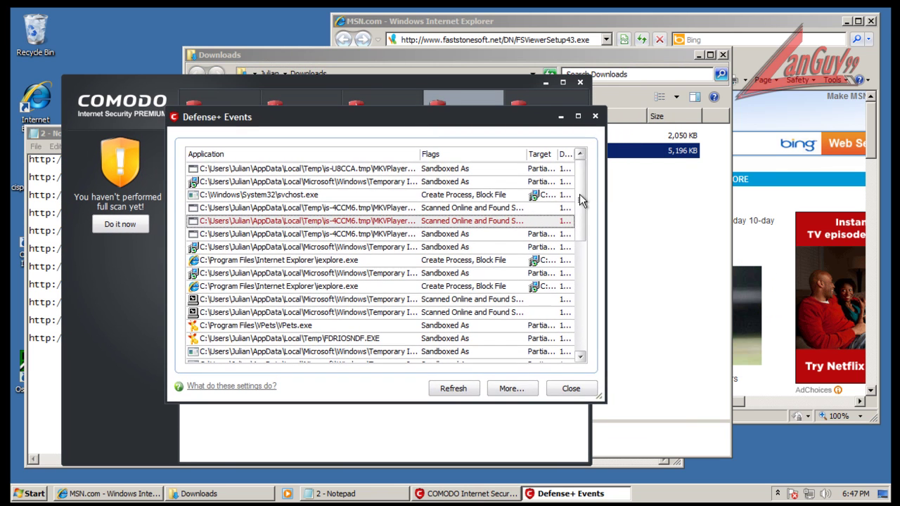
pyautogui.moveTo(606, 192); pyautogui.dragTo(789, 193)
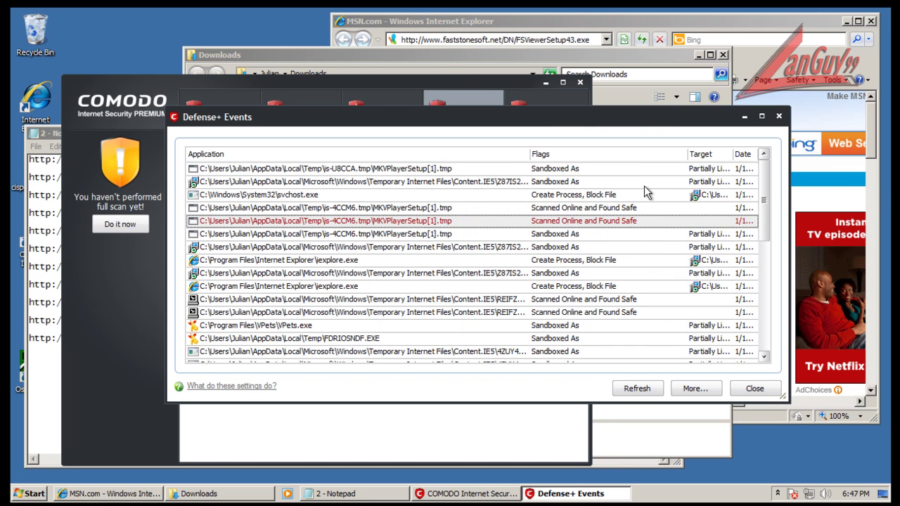
# Step: Launch FSViewerSetup43 from the Downloads folder, allow it to make changes, and close the Defense+ Events and COMODO windows
pyautogui.click(480, 70)
pyautogui.doubleClick(416, 150)
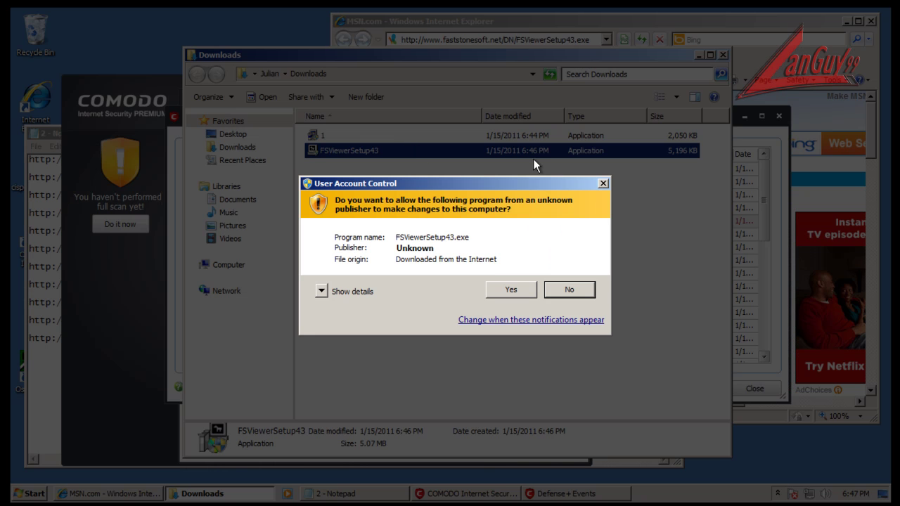
pyautogui.click(518, 289)
pyautogui.click(776, 134)
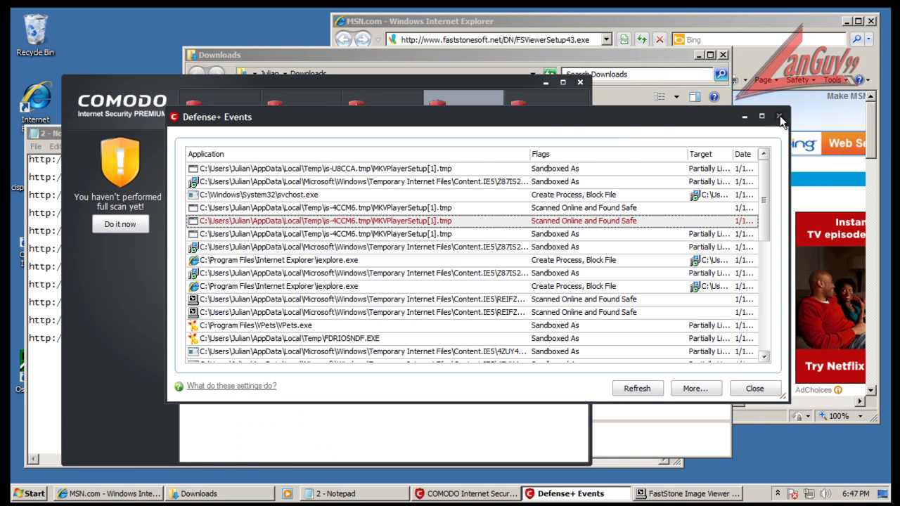
pyautogui.click(778, 117)
pyautogui.moveTo(541, 88); pyautogui.dragTo(708, 82)
pyautogui.click(745, 77)
# Step: Install FastStone Image Viewer 4.3, accepting the license agreement and running the program on completion
pyautogui.click(525, 361)
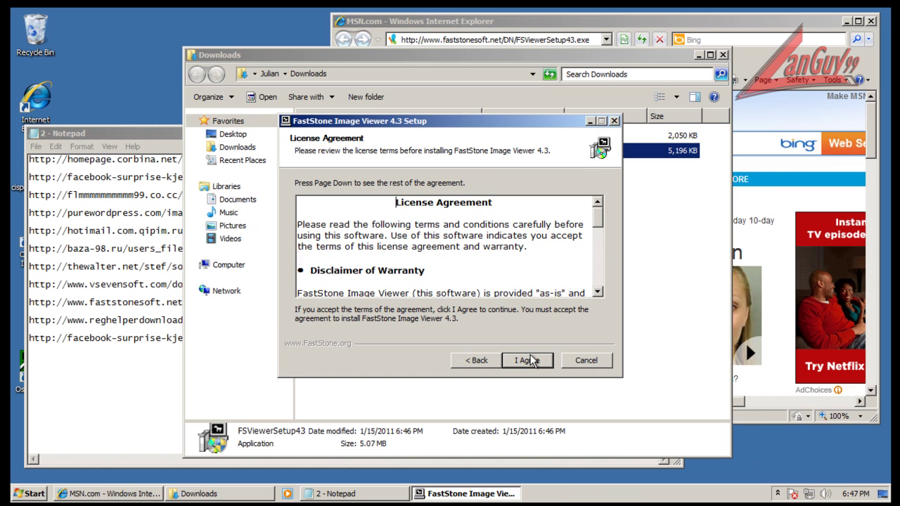
pyautogui.click(528, 360)
pyautogui.click(528, 359)
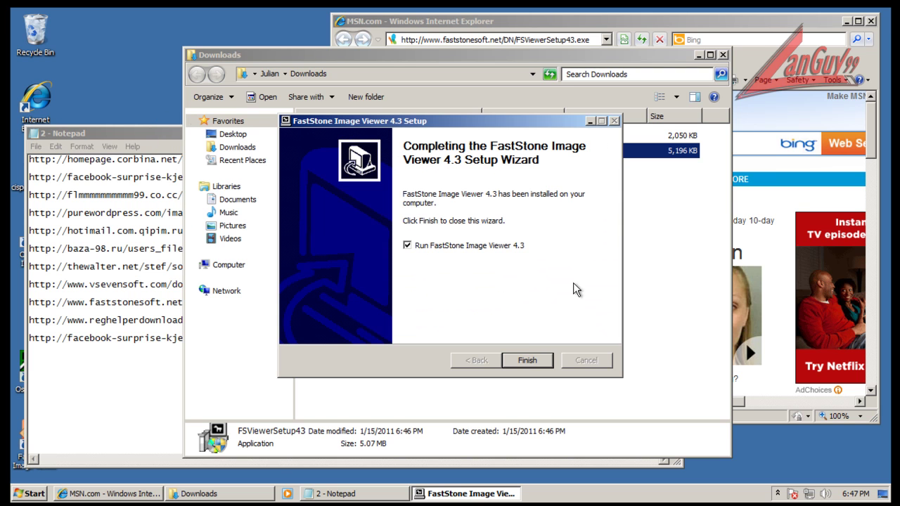
pyautogui.click(527, 359)
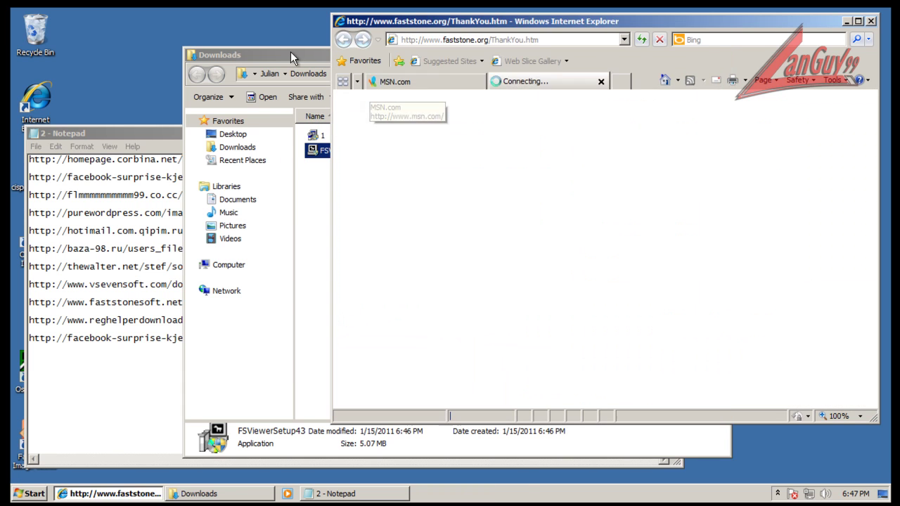
# Step: Close the Downloads window and the FastStone thank-you page
pyautogui.click(289, 52)
pyautogui.click(721, 52)
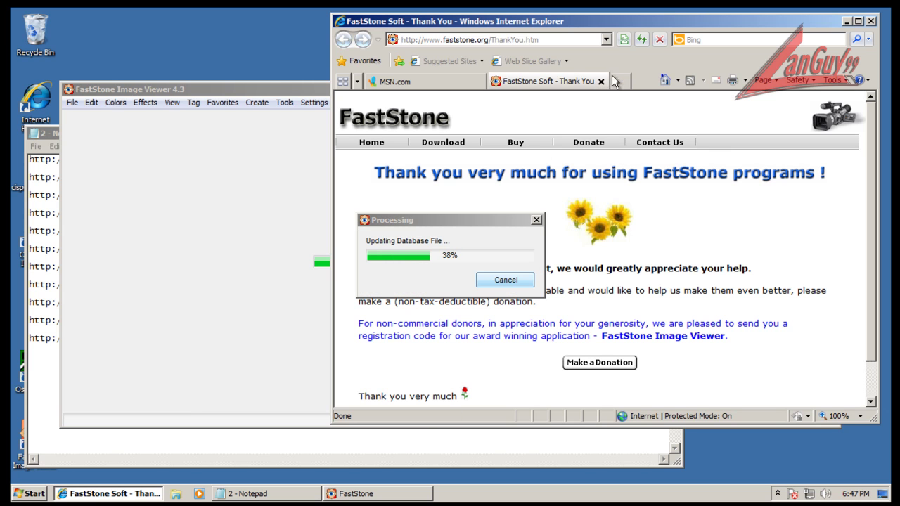
pyautogui.click(600, 81)
# Step: Load the RegistryHelperSetupOB.exe link from the URL list in the browser and choose to run the file
pyautogui.click(147, 449)
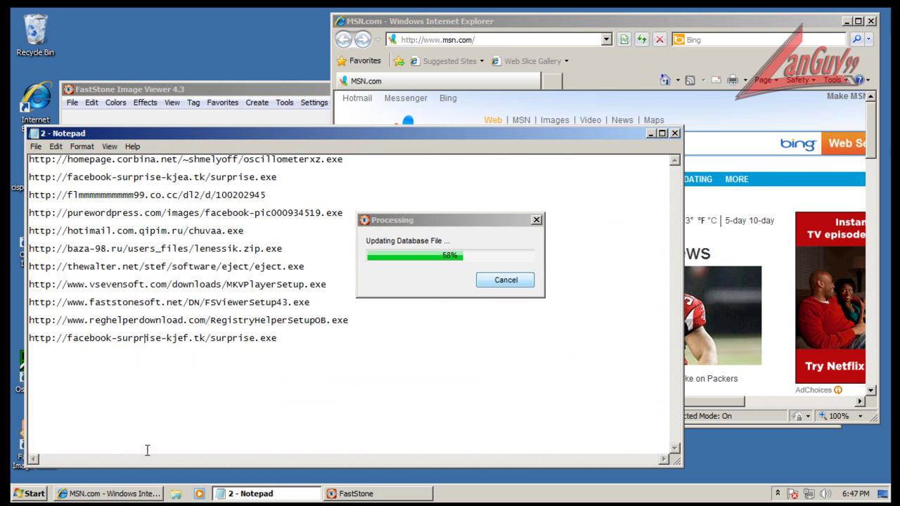
pyautogui.moveTo(345, 324); pyautogui.dragTo(343, 313)
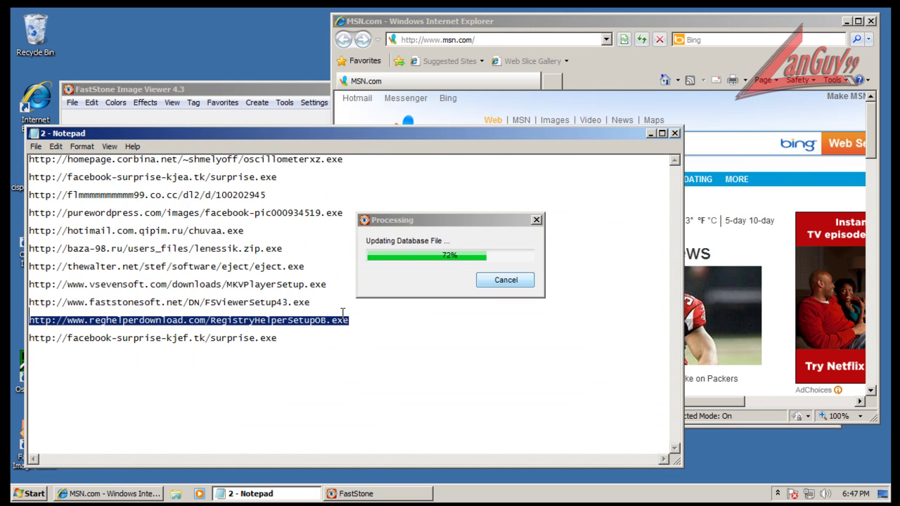
pyautogui.press('super')
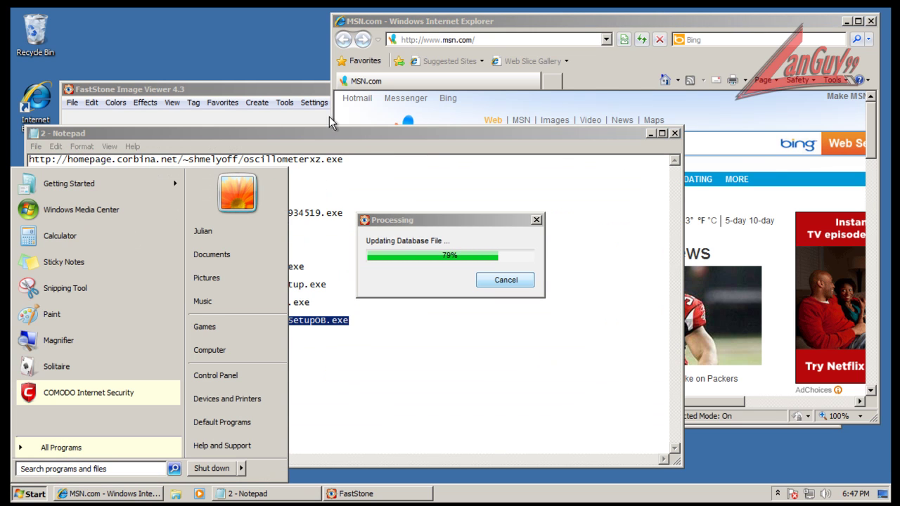
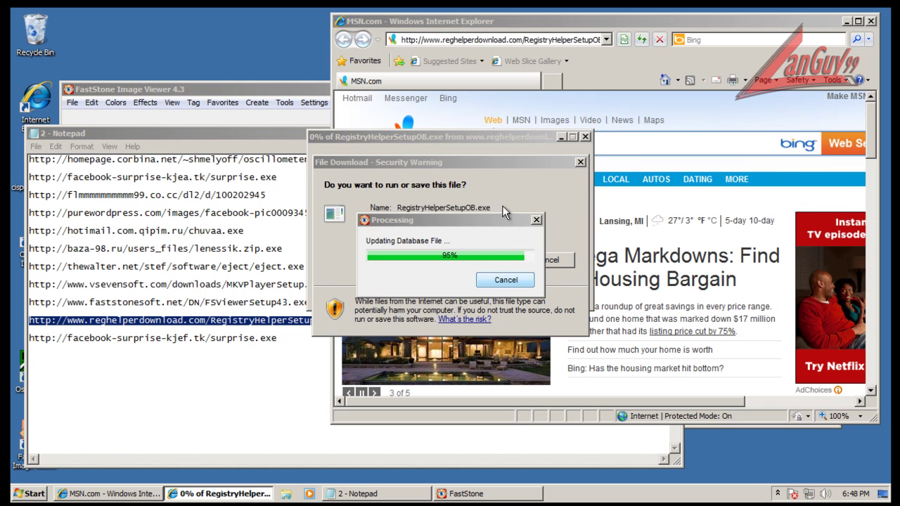
pyautogui.moveTo(512, 161); pyautogui.dragTo(310, 145)
pyautogui.click(234, 240)
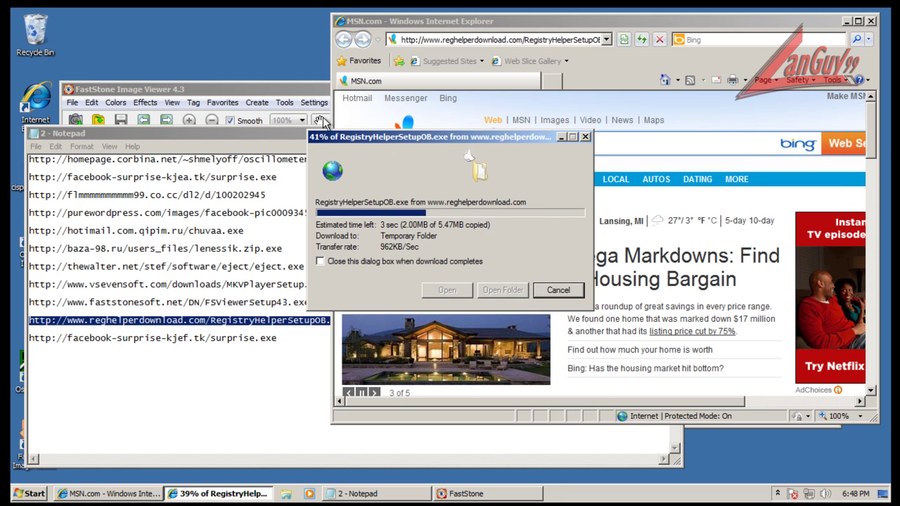
# Step: Close FastStone Image Viewer, and run the downloaded Registry Helper setup, allowing it to make changes to the computer
pyautogui.click(255, 85)
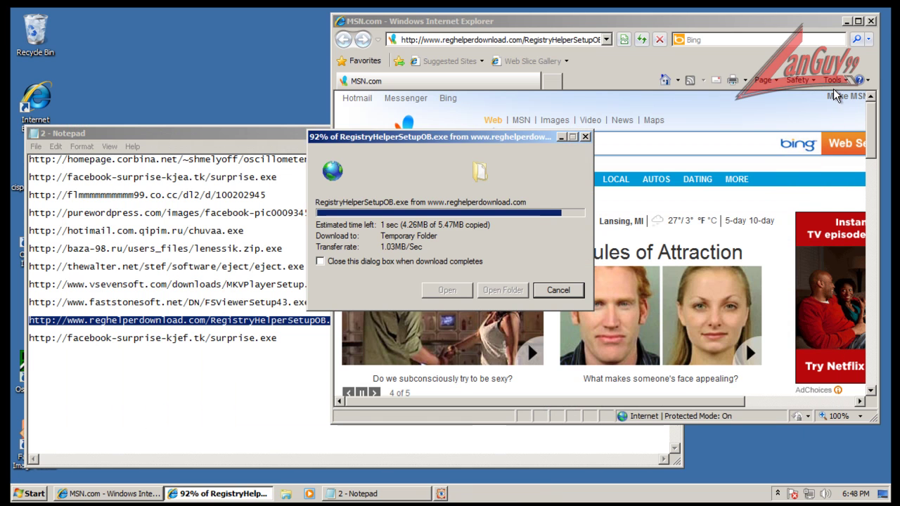
pyautogui.click(831, 90)
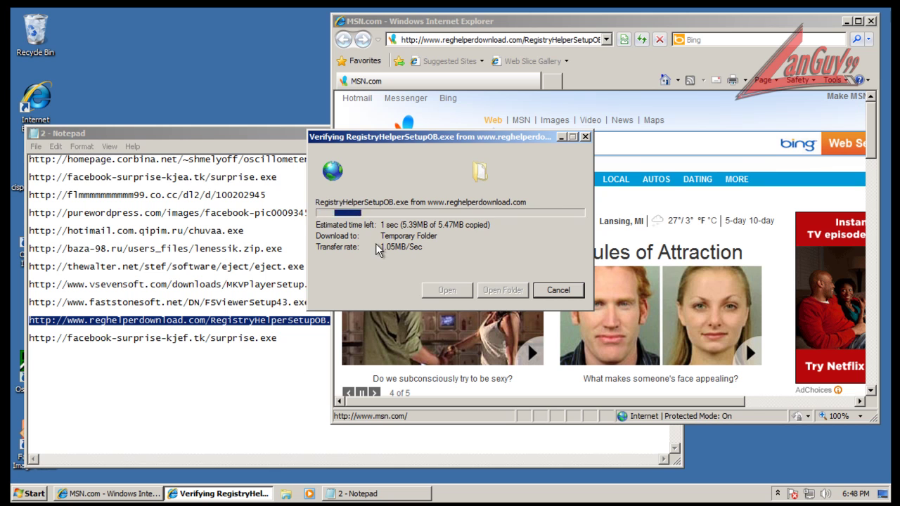
pyautogui.click(493, 198)
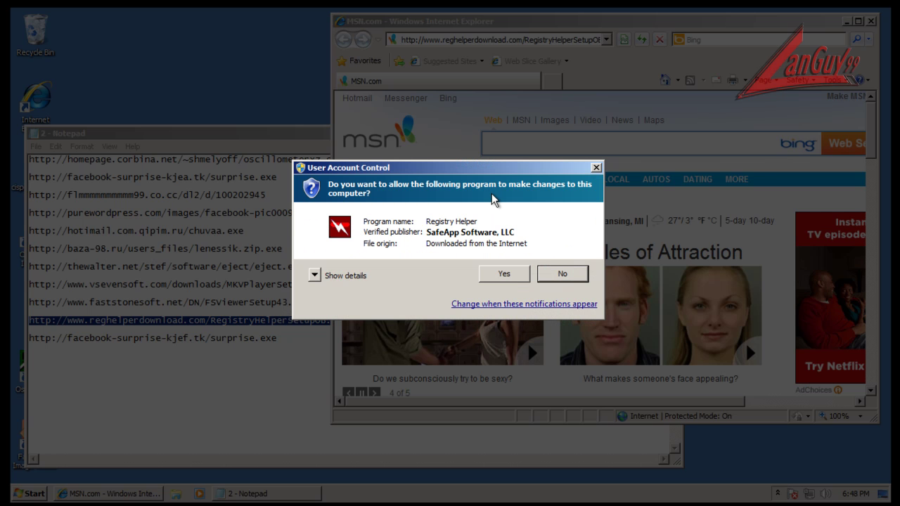
pyautogui.click(505, 272)
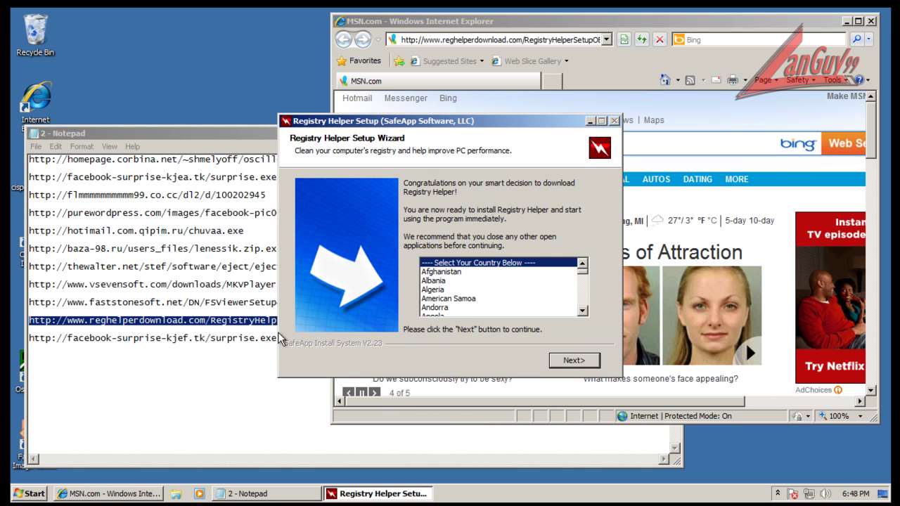
# Step: Select Russian Federation as the country in the Registry Helper setup, accept the disclosures and start the installation
pyautogui.moveTo(584, 311); pyautogui.dragTo(586, 295)
pyautogui.click(444, 299)
pyautogui.click(449, 308)
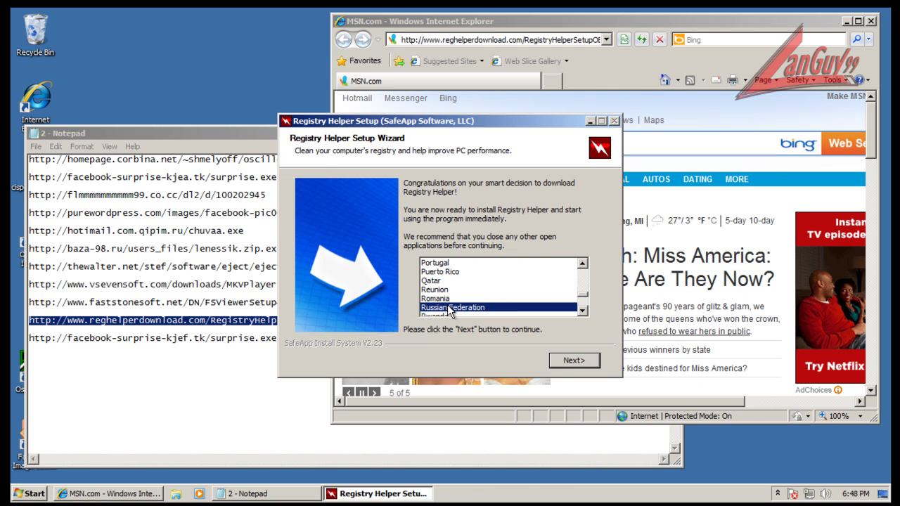
pyautogui.click(591, 362)
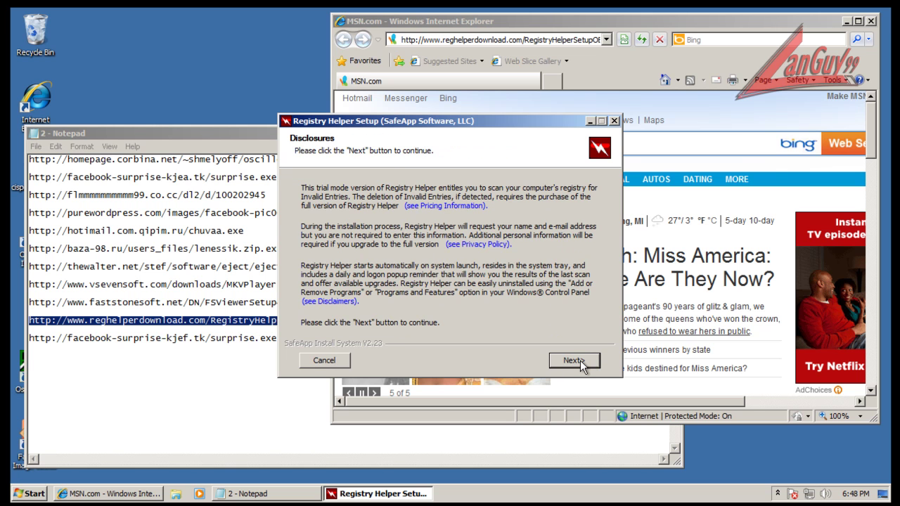
pyautogui.click(578, 360)
pyautogui.click(577, 359)
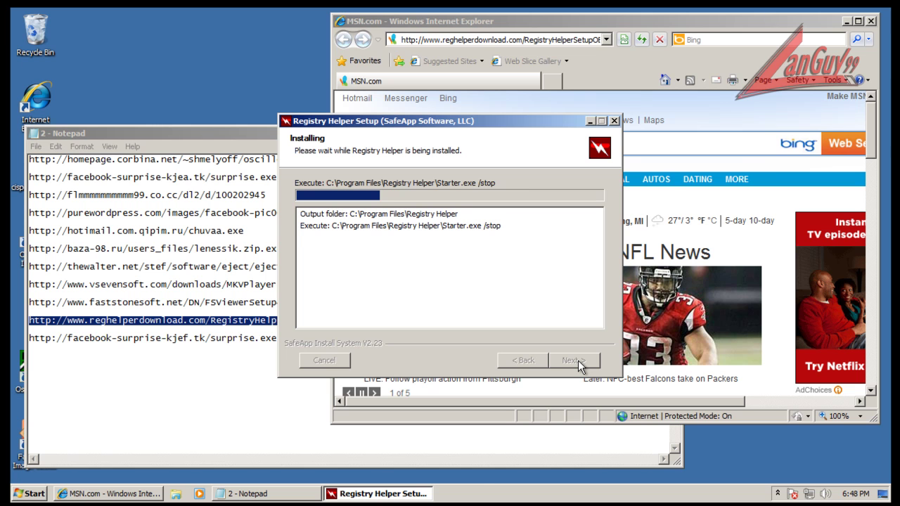
# Step: Open COMODO Internet Security beside the running Registry Helper setup and display the Defense+ events log
pyautogui.click(777, 493)
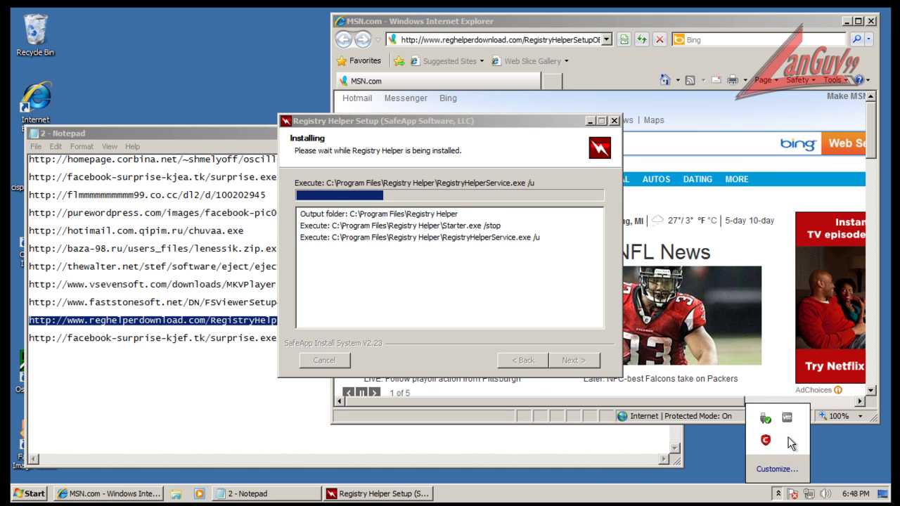
pyautogui.doubleClick(767, 443)
pyautogui.click(565, 124)
pyautogui.moveTo(478, 126); pyautogui.dragTo(287, 133)
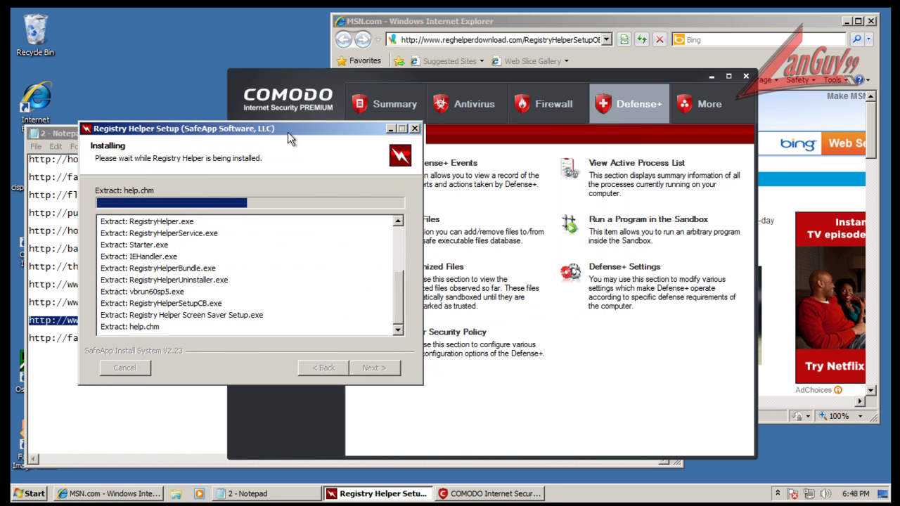
pyautogui.click(464, 162)
# Step: Widen the Application column to examine the Defense+ entries logged during the installation, and close both COMODO windows
pyautogui.moveTo(463, 121); pyautogui.dragTo(639, 120)
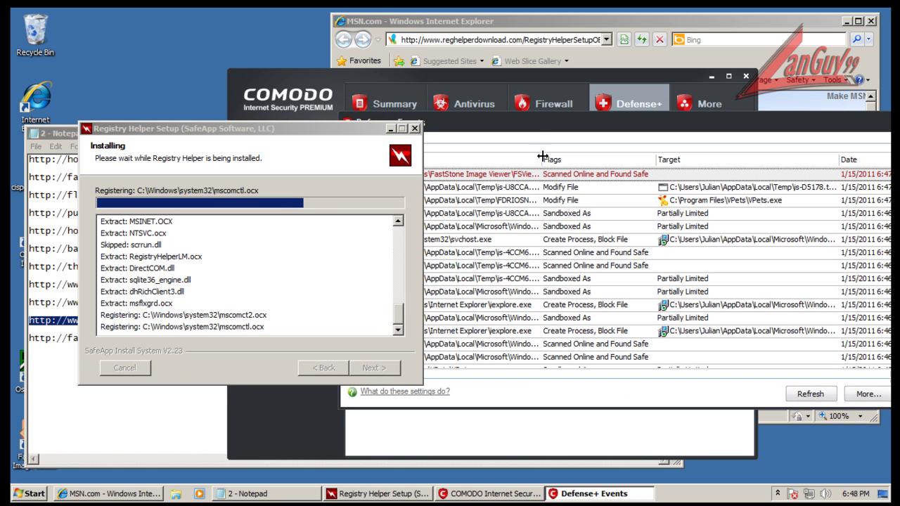
pyautogui.moveTo(543, 160); pyautogui.dragTo(671, 160)
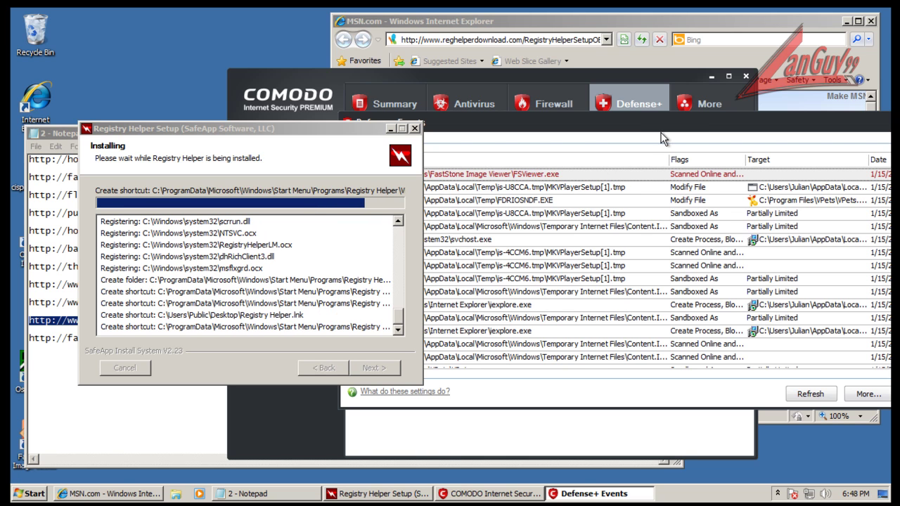
pyautogui.moveTo(671, 128); pyautogui.dragTo(503, 160)
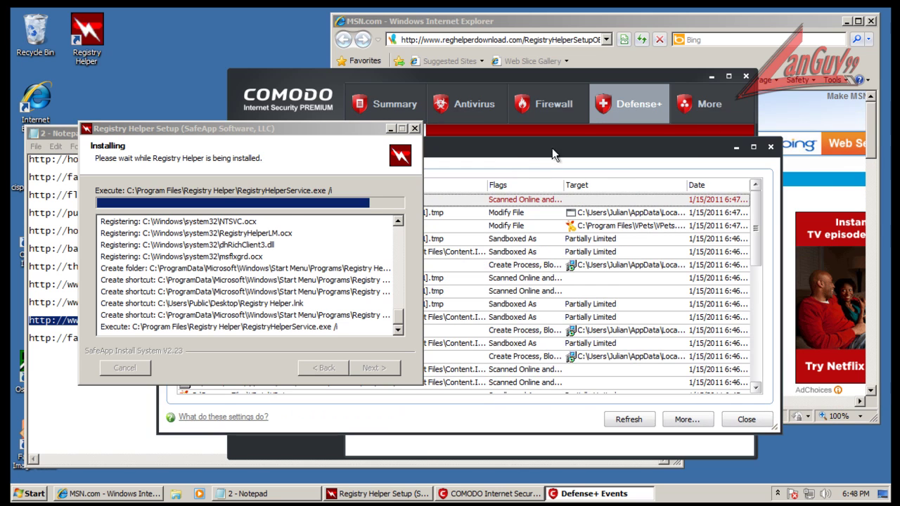
pyautogui.click(771, 148)
pyautogui.click(745, 76)
# Step: Continue the Registry Helper setup and accept the optional Disk Cleaner installation
pyautogui.moveTo(361, 135); pyautogui.dragTo(512, 130)
pyautogui.click(532, 364)
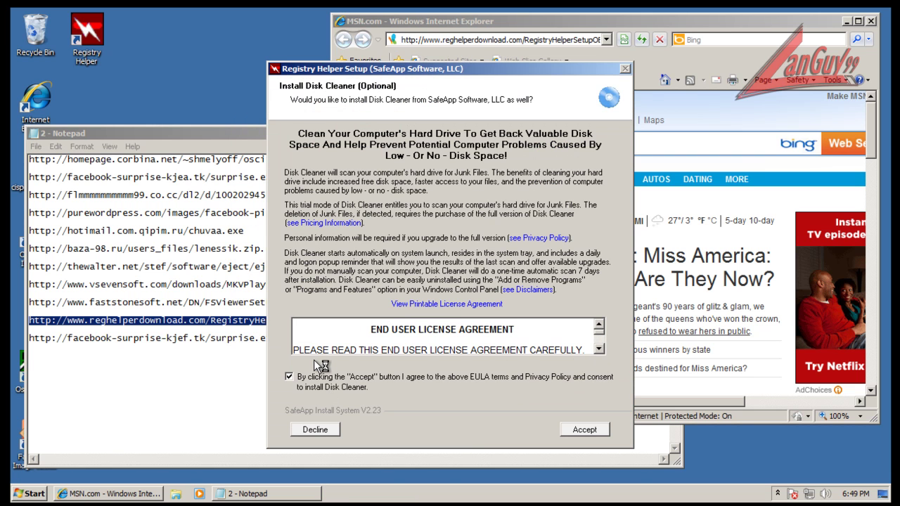
pyautogui.click(575, 429)
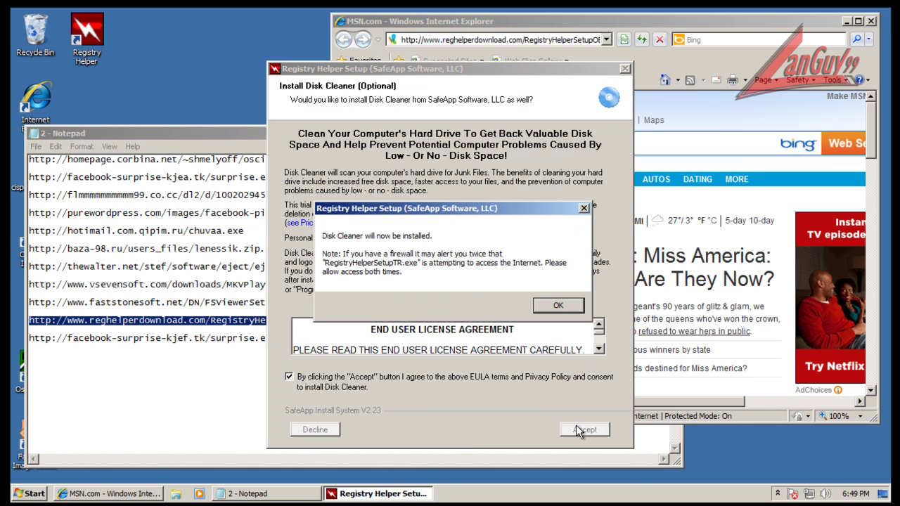
pyautogui.click(567, 305)
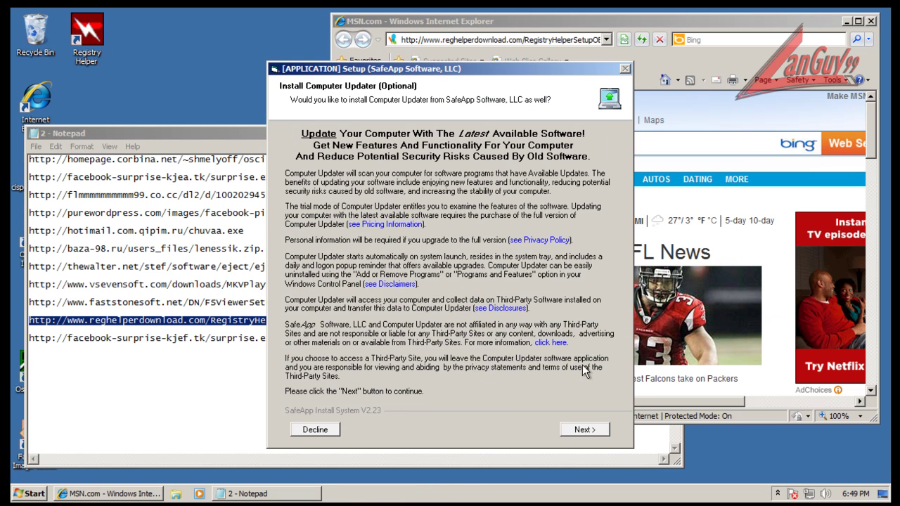
# Step: Decline the optional Computer Updater, and skip the petition and the "Why Did You Choose Us?" question in the setup
pyautogui.click(586, 432)
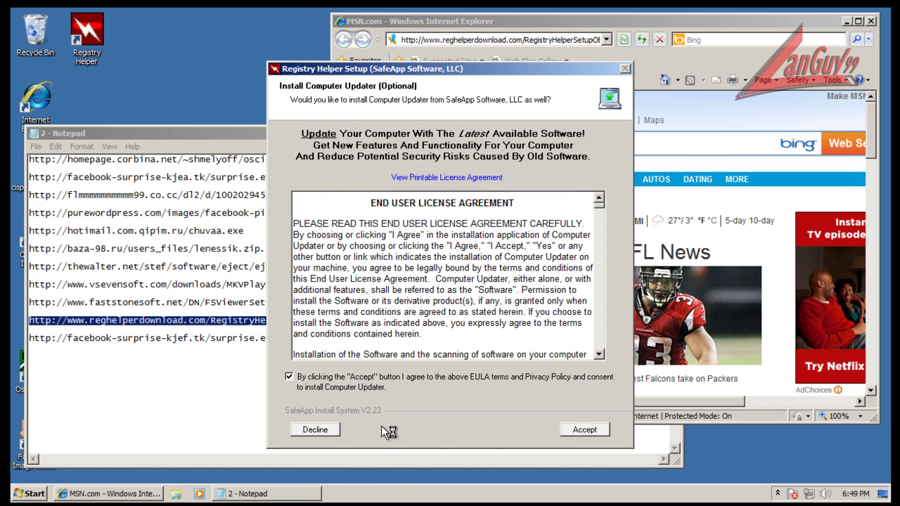
pyautogui.click(314, 429)
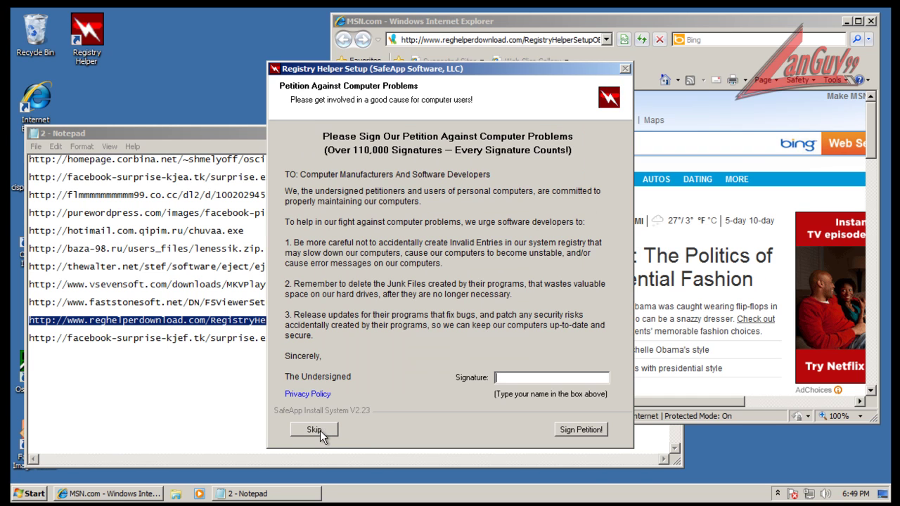
pyautogui.click(317, 429)
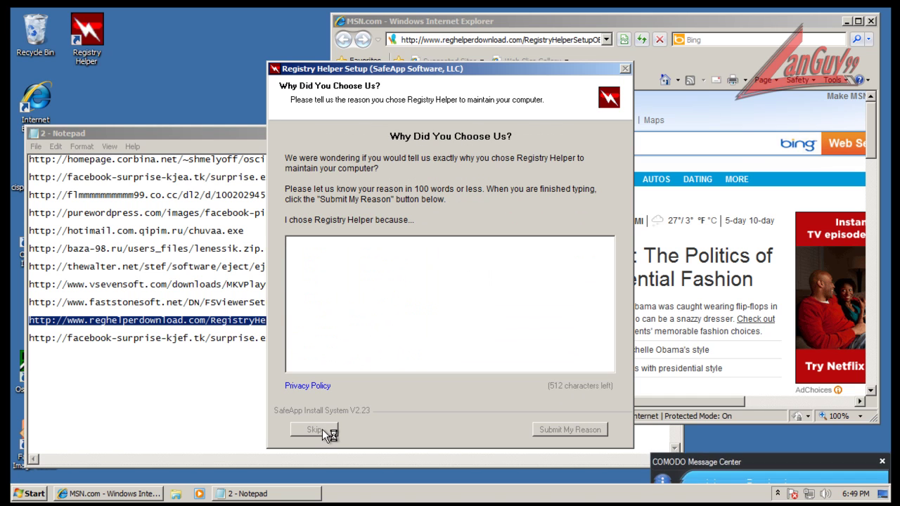
pyautogui.click(317, 429)
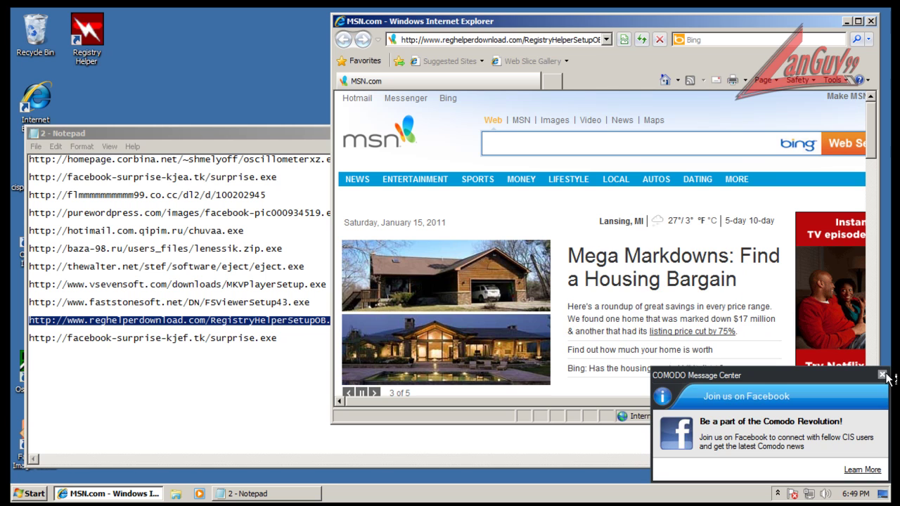
# Step: Copy the RegistryHelperSetupOB.exe link, reload it in the browser and choose to save the file
pyautogui.rightClick(283, 325)
pyautogui.click(327, 363)
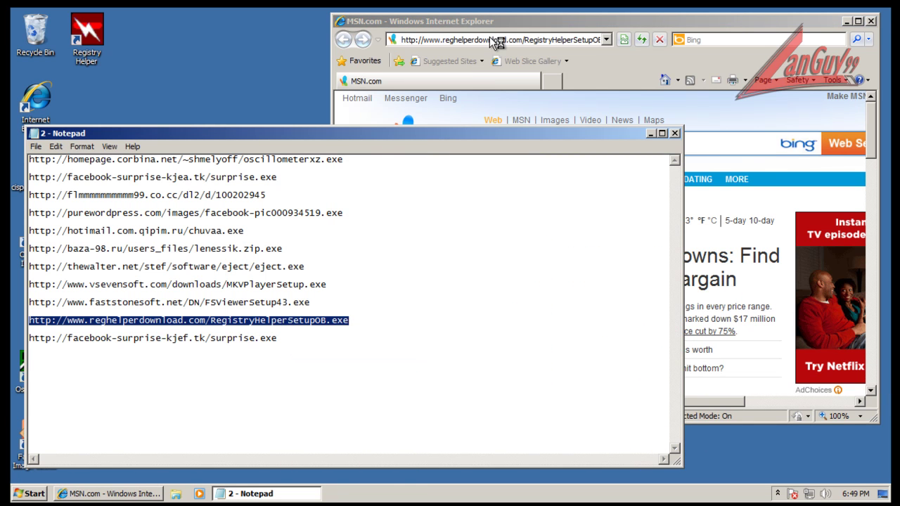
pyautogui.click(496, 38)
pyautogui.hotkey('ctrl', 'v')
pyautogui.press('Return')
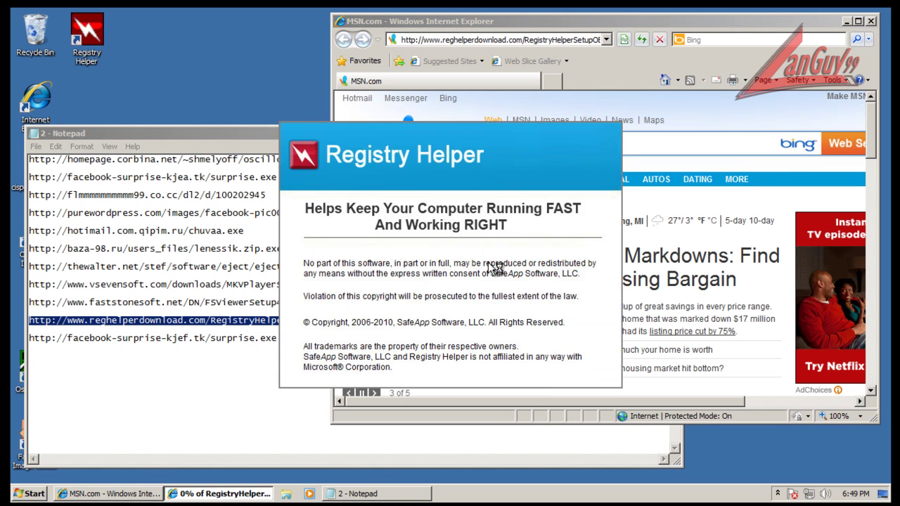
pyautogui.click(492, 259)
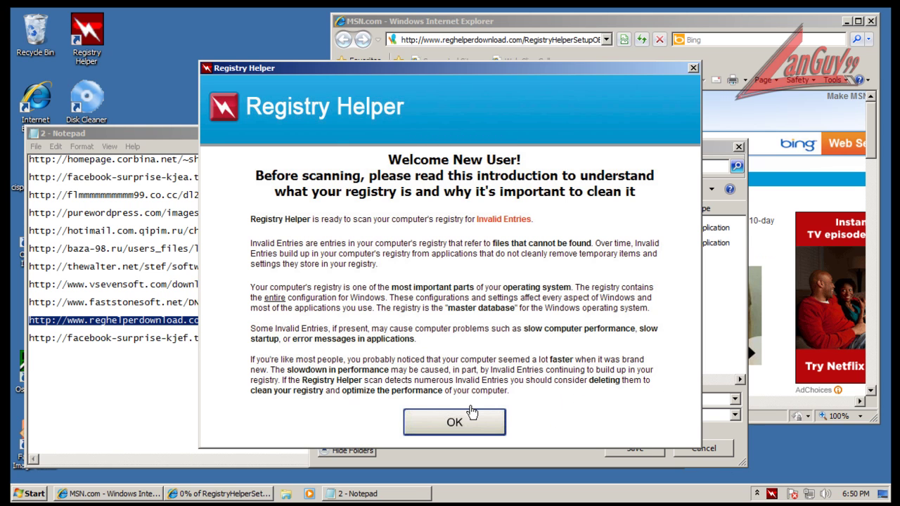
# Step: Accept the Registry Helper introduction, close the scanner during its scan, and stop its minimize-to-tray notice from showing again
pyautogui.click(473, 420)
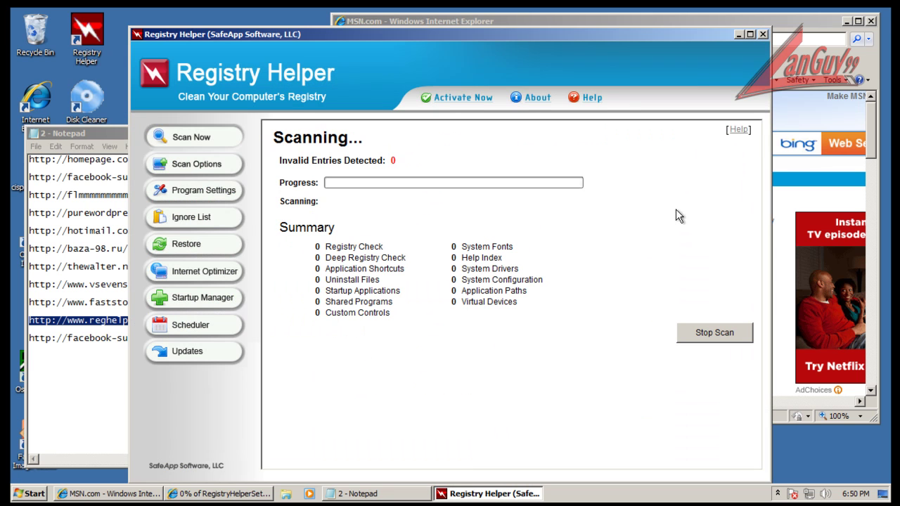
pyautogui.click(761, 35)
pyautogui.click(413, 321)
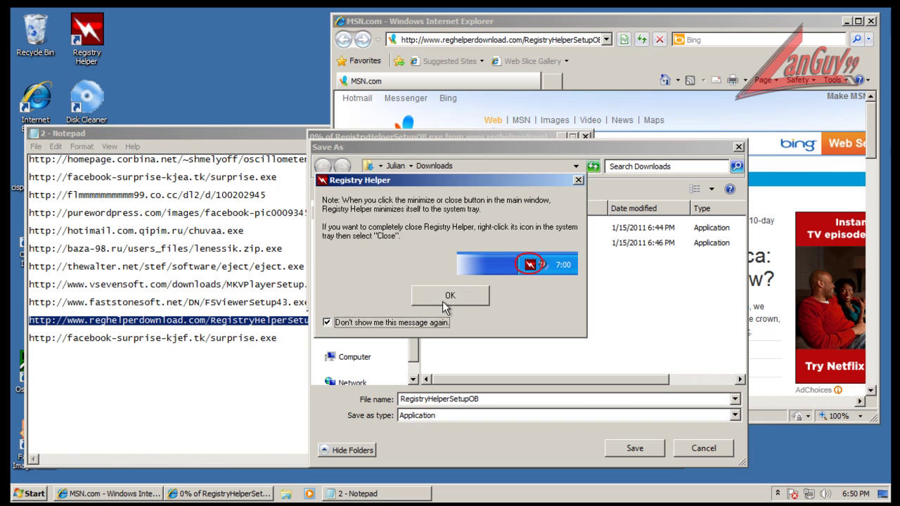
pyautogui.click(444, 298)
# Step: Save RegistryHelperSetupOB in Downloads, and open the file's properties from its folder
pyautogui.click(635, 448)
pyautogui.click(501, 290)
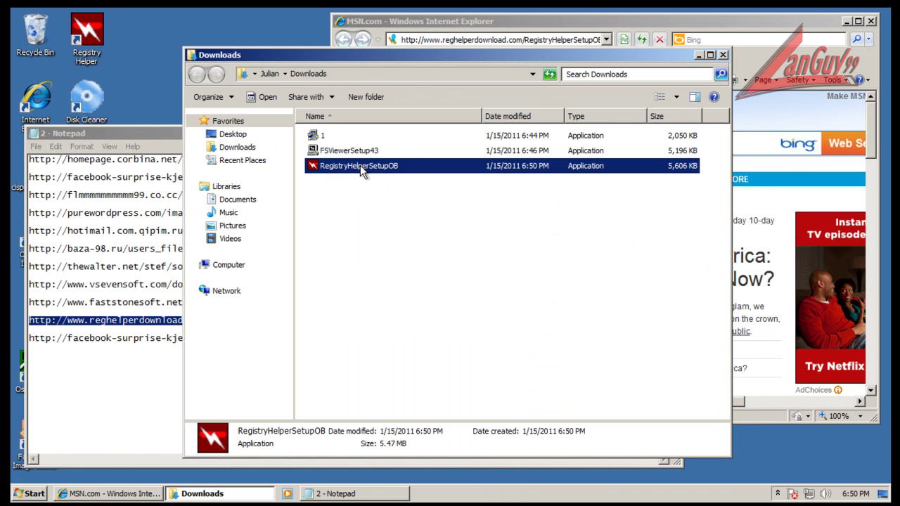
pyautogui.rightClick(360, 165)
pyautogui.click(443, 362)
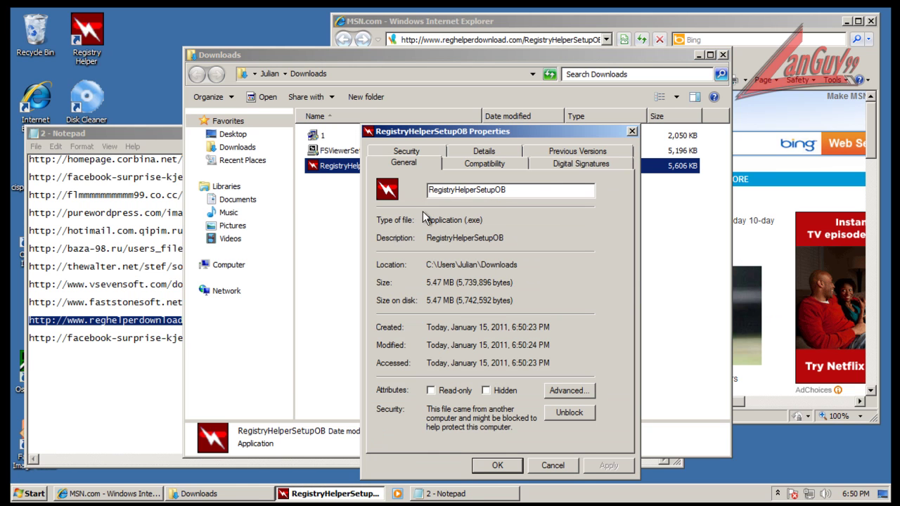
# Step: Examine the SafeApp Software, LLC digital signature details of RegistryHelperSetupOB, and close both dialogs
pyautogui.click(564, 163)
pyautogui.click(443, 221)
pyautogui.click(600, 288)
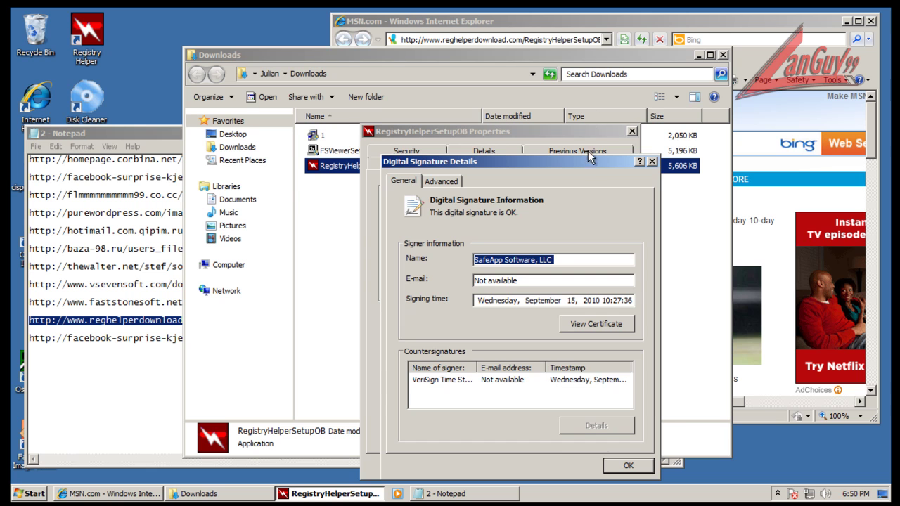
pyautogui.moveTo(590, 161); pyautogui.dragTo(516, 160)
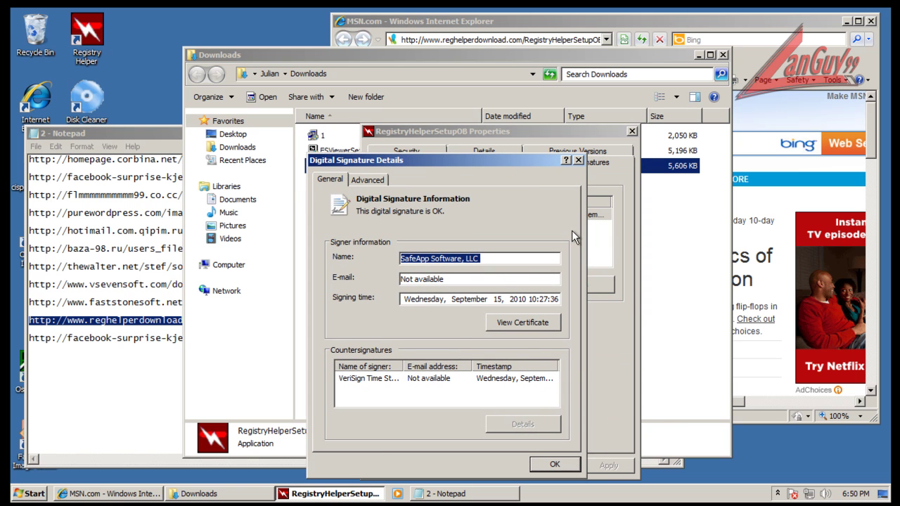
pyautogui.click(578, 160)
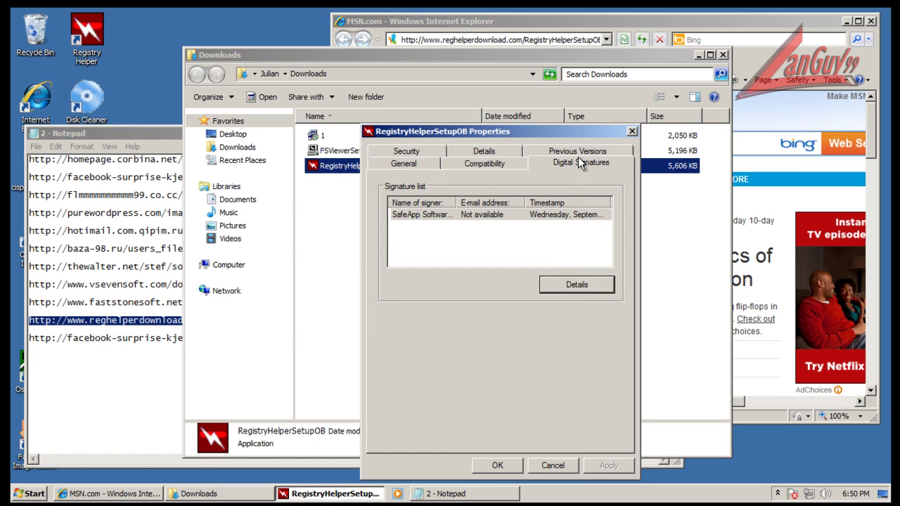
pyautogui.click(632, 132)
pyautogui.click(452, 233)
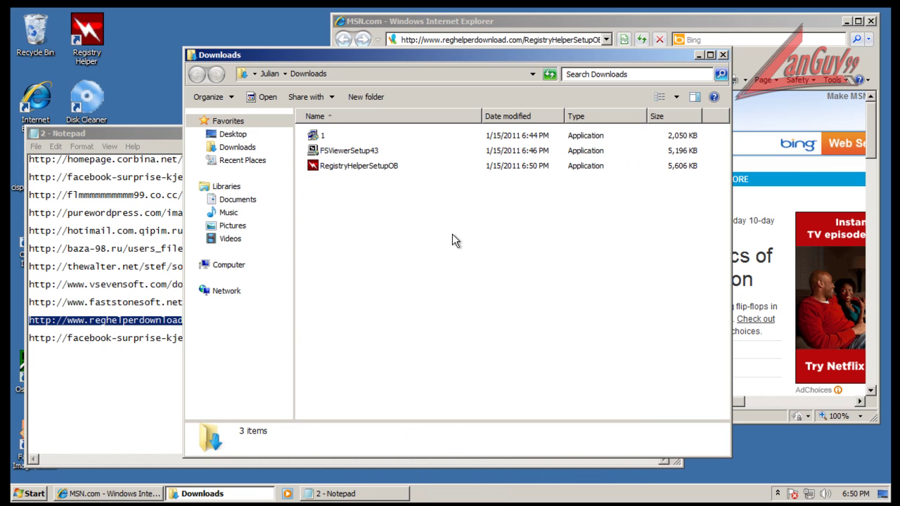
# Step: Check the hidden notification-area icons for Registry Helper and Disk Cleaner, and close the Downloads folder
pyautogui.click(611, 170)
pyautogui.click(777, 493)
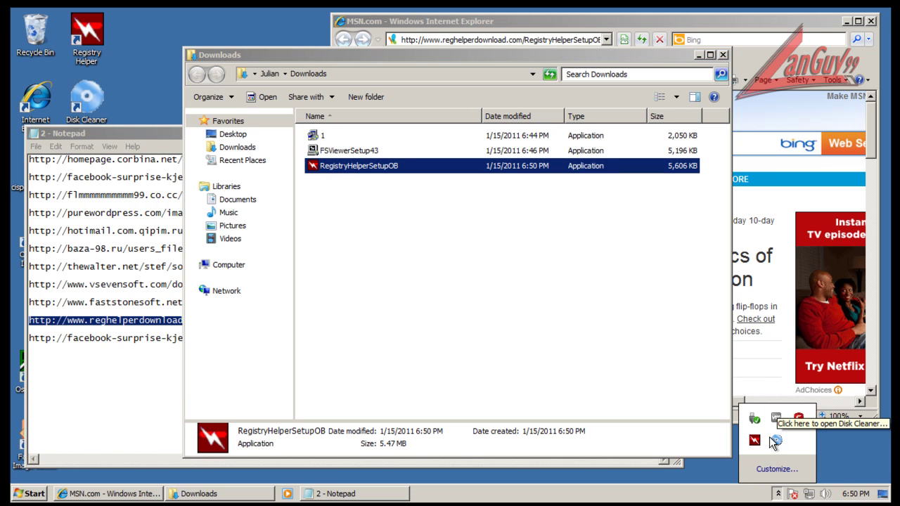
pyautogui.click(722, 54)
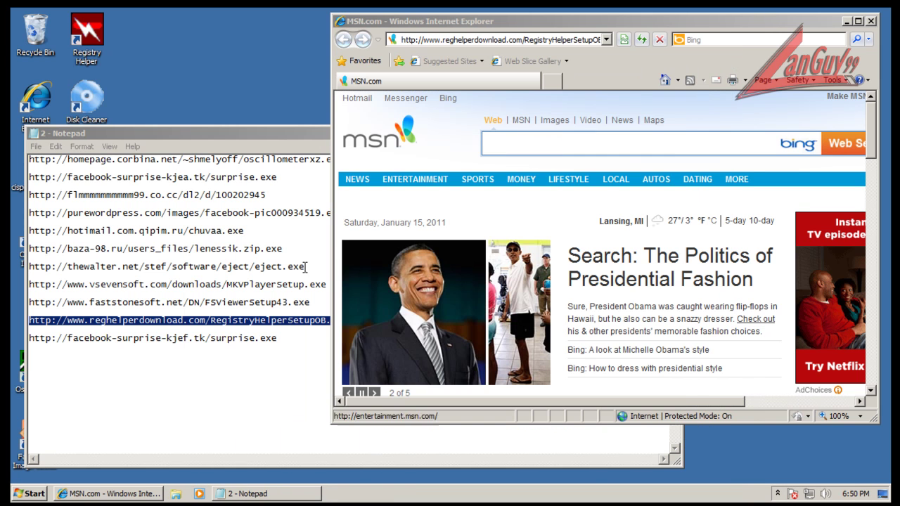
# Step: Copy the facebook-surprise-kjef.tk/surprise.exe link, load it in the browser and choose to run the file
pyautogui.click(253, 344)
pyautogui.click(279, 338)
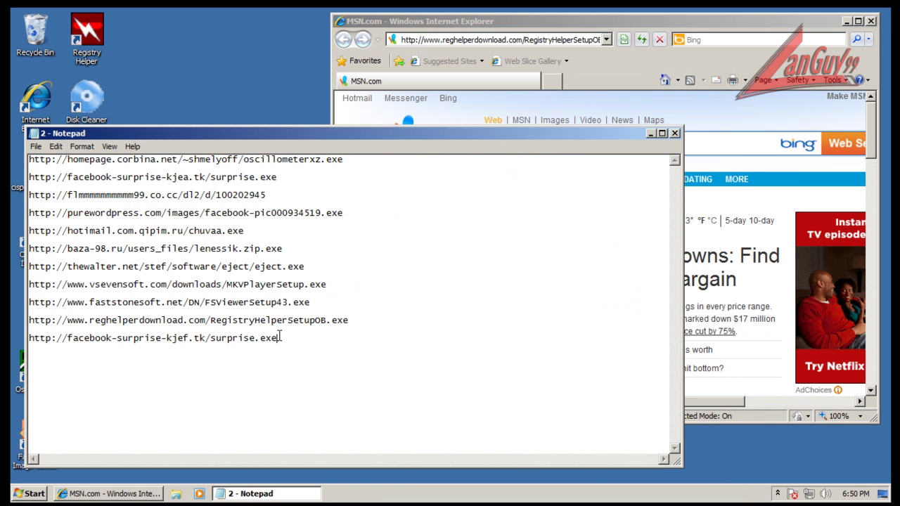
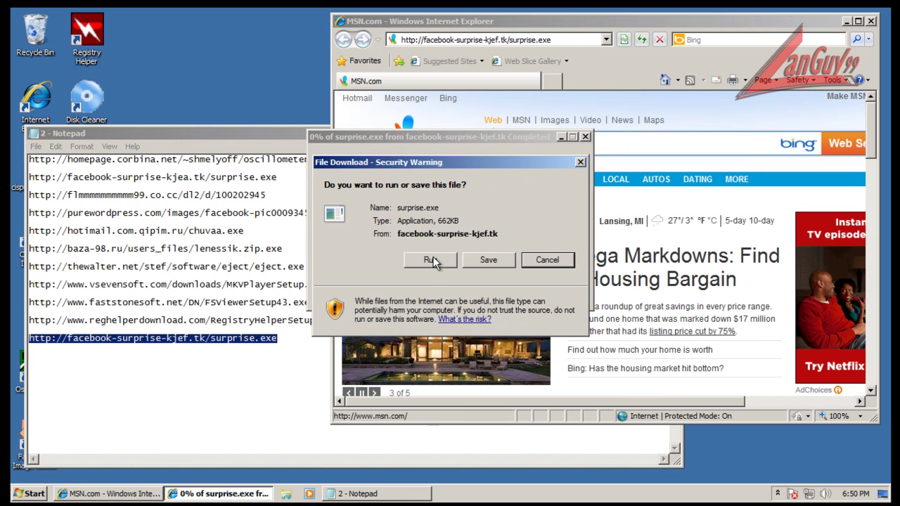
pyautogui.click(434, 260)
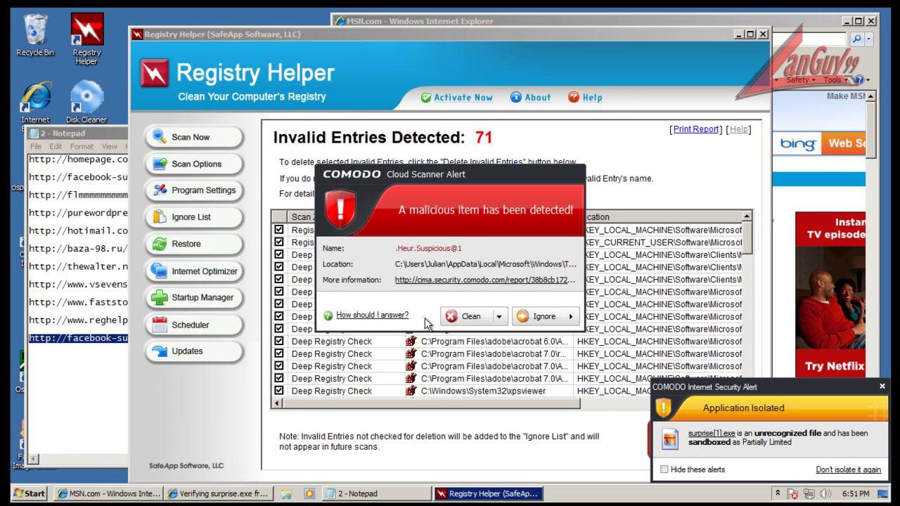
# Step: Clean the .Heur.Suspicious@1 item reported in the COMODO Cloud Scanner alert
pyautogui.click(460, 318)
pyautogui.click(391, 306)
pyautogui.click(420, 285)
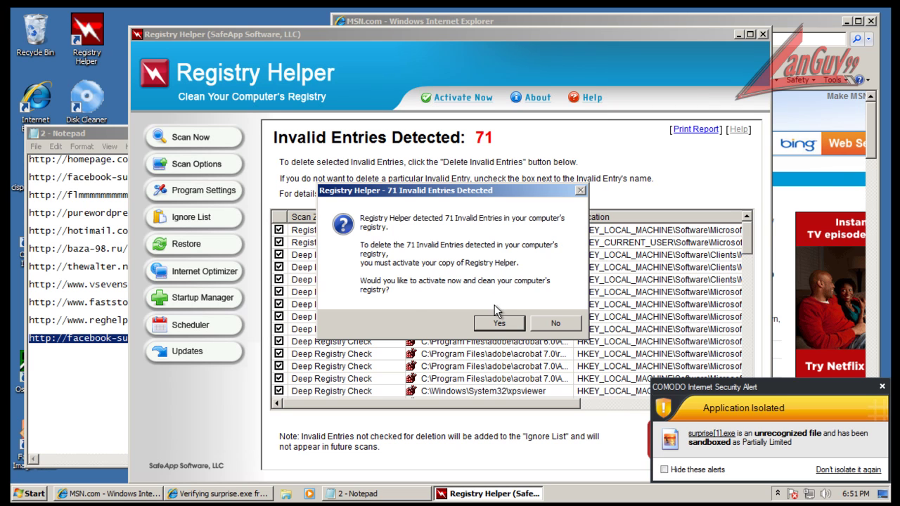
# Step: Decline the Registry Helper activation, and dismiss its results window, the COMODO isolation alert and the advisor letter
pyautogui.click(554, 323)
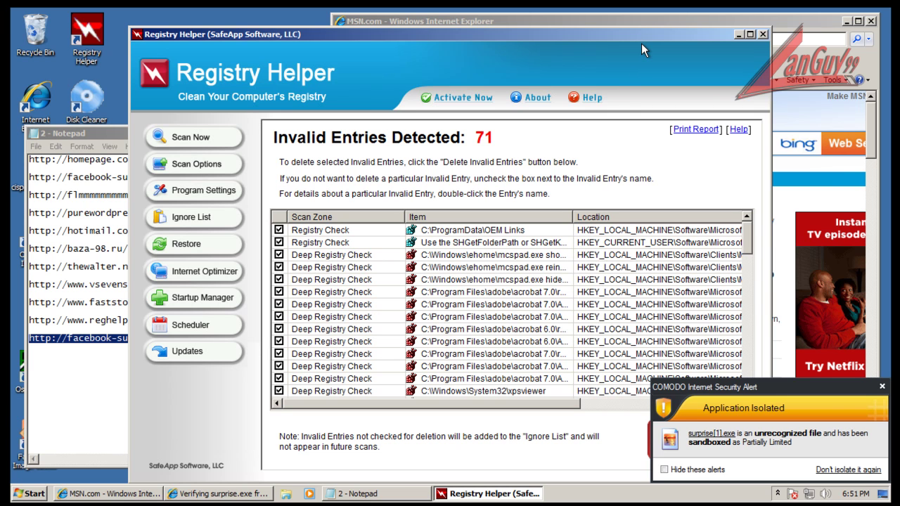
pyautogui.click(762, 34)
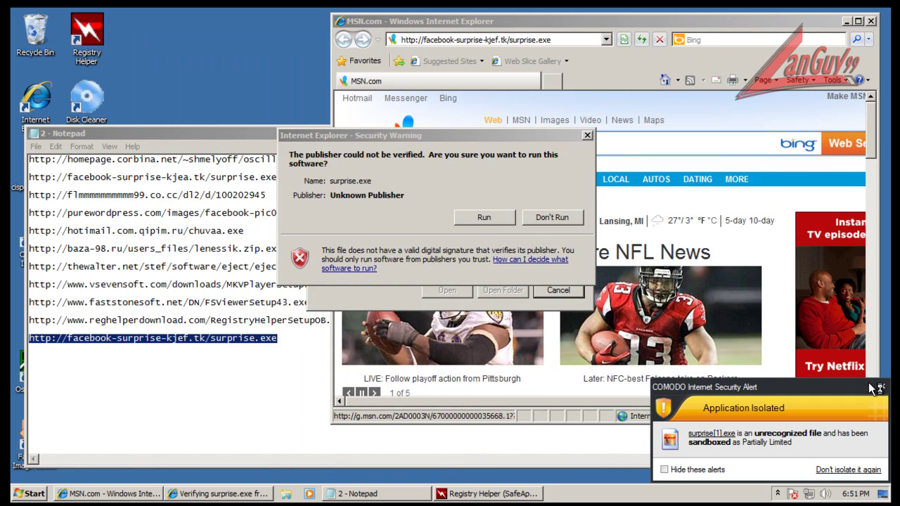
pyautogui.click(878, 388)
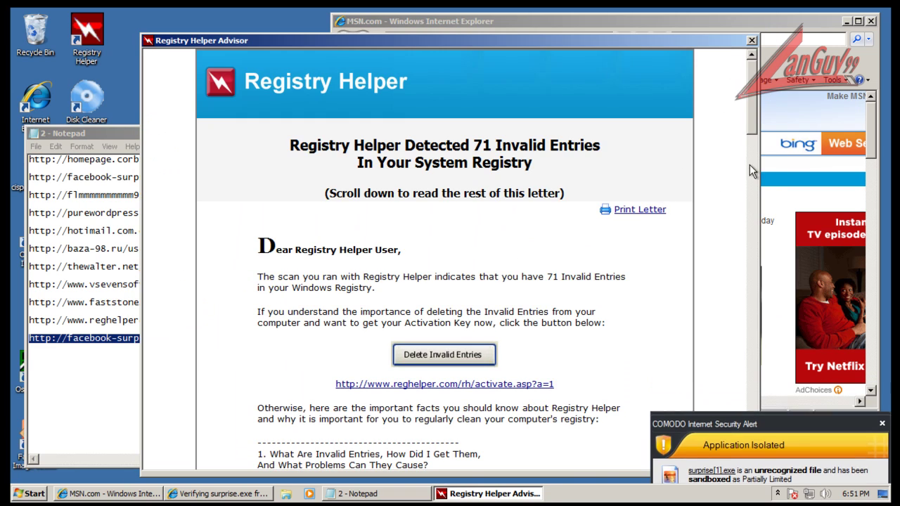
pyautogui.moveTo(753, 111); pyautogui.dragTo(738, 356)
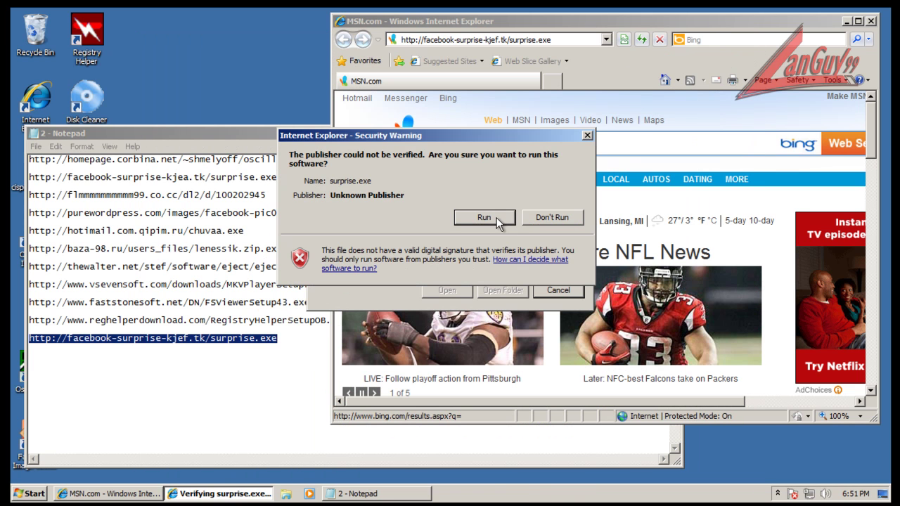
# Step: Confirm running surprise.exe from the unknown publisher, and close the URL list and the browser
pyautogui.click(496, 217)
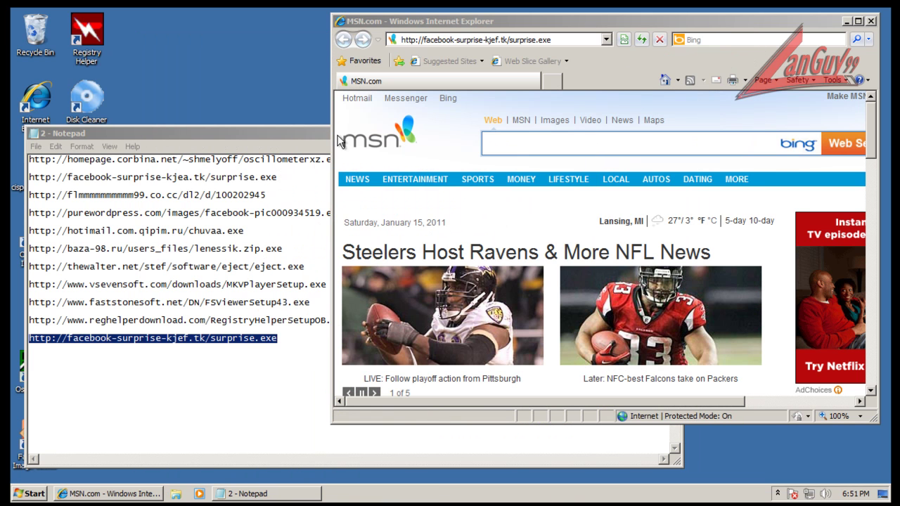
pyautogui.click(325, 133)
pyautogui.click(675, 133)
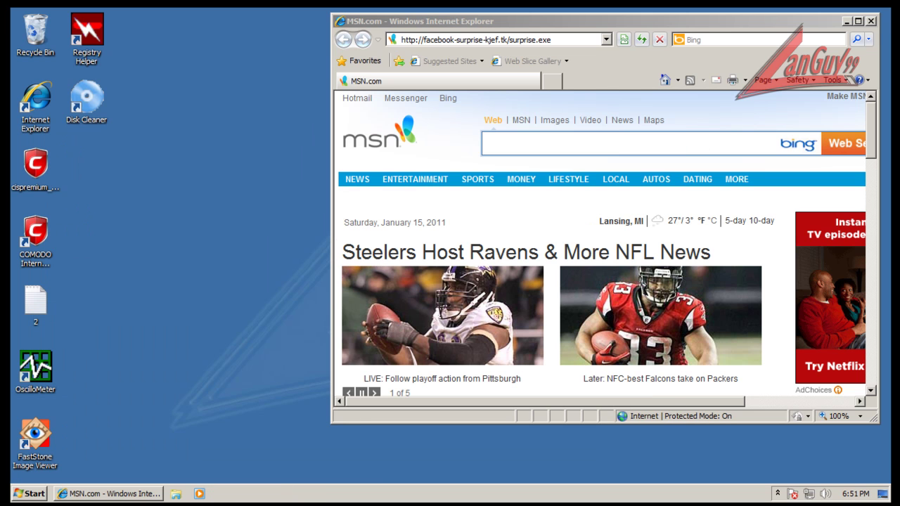
pyautogui.click(870, 21)
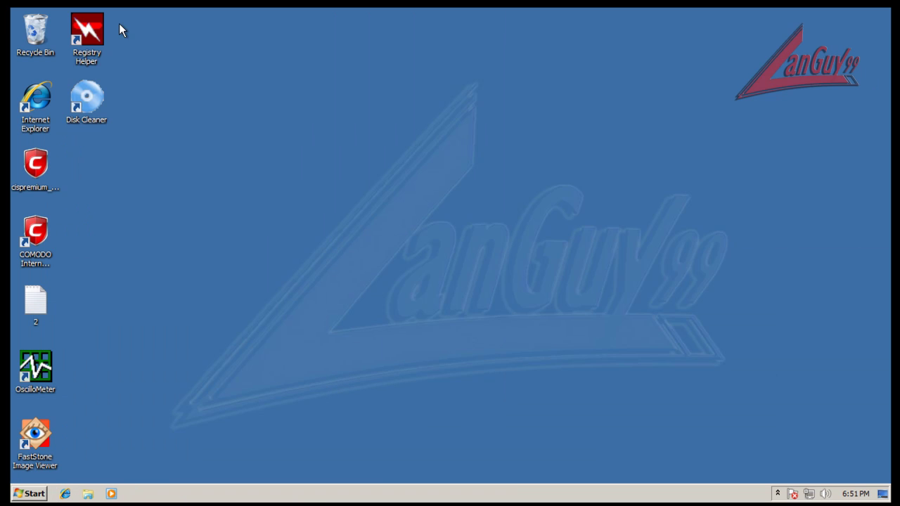
# Step: Check the target and location in the Registry Helper desktop shortcut's properties, and close the dialog
pyautogui.rightClick(91, 25)
pyautogui.click(169, 200)
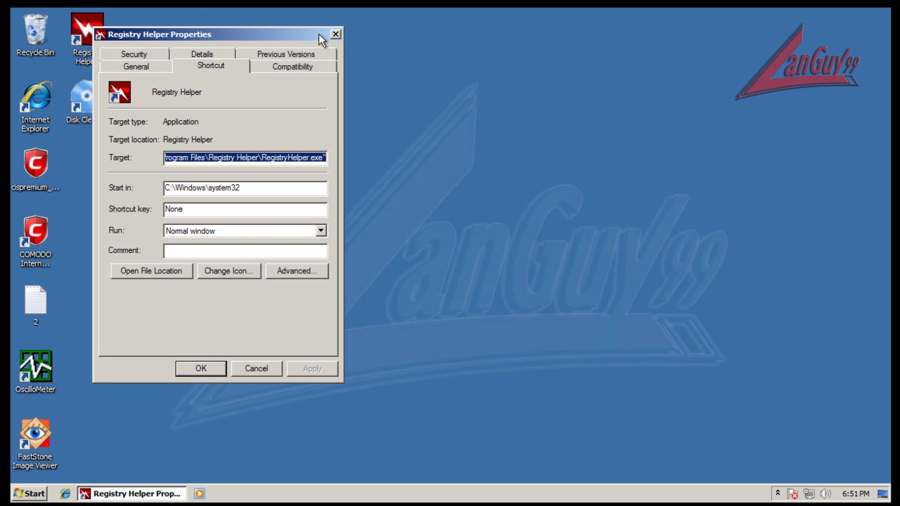
pyautogui.click(346, 35)
pyautogui.rightClick(129, 496)
pyautogui.click(136, 475)
# Step: Browse from the Documents library to Local Disk (C:) and open the current account's Downloads folder under Users
pyautogui.click(31, 494)
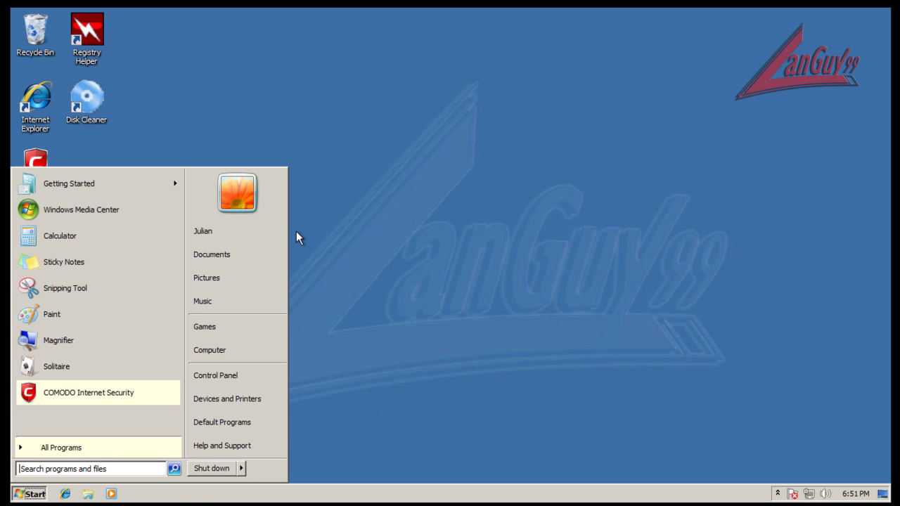
pyautogui.click(248, 260)
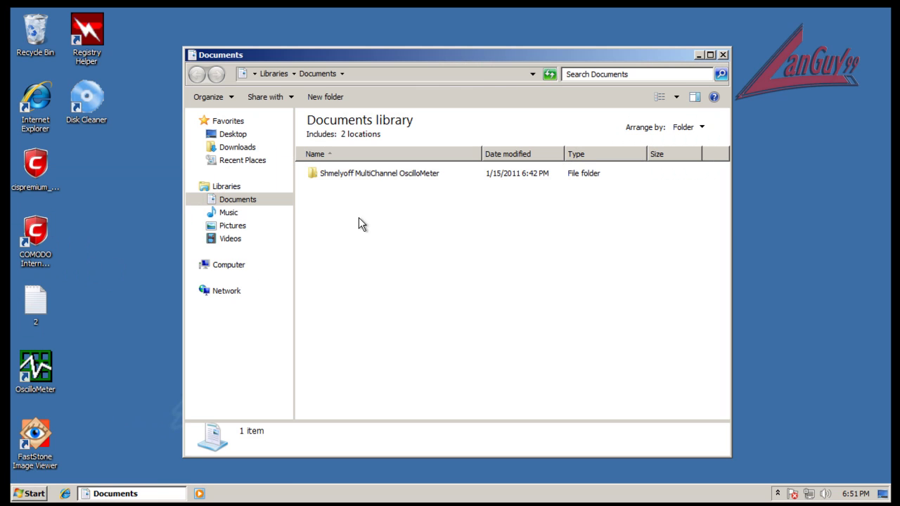
pyautogui.click(231, 188)
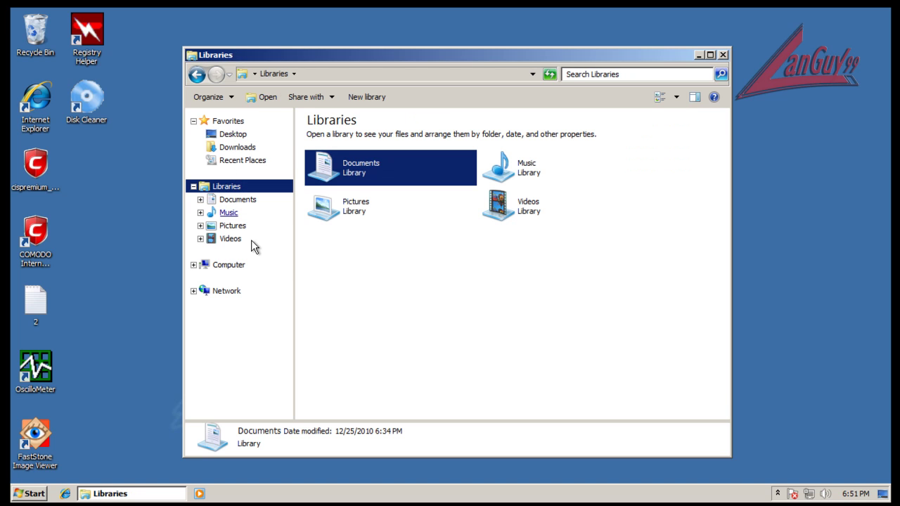
pyautogui.click(234, 264)
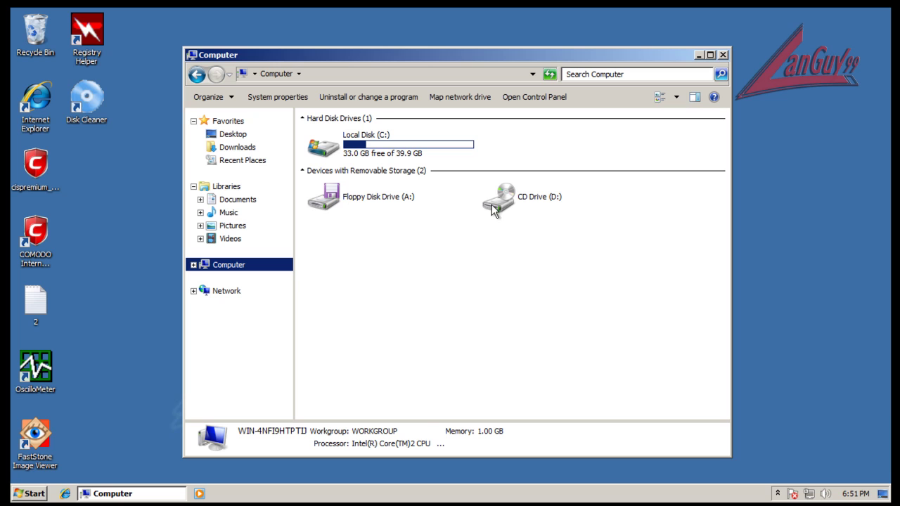
pyautogui.doubleClick(344, 143)
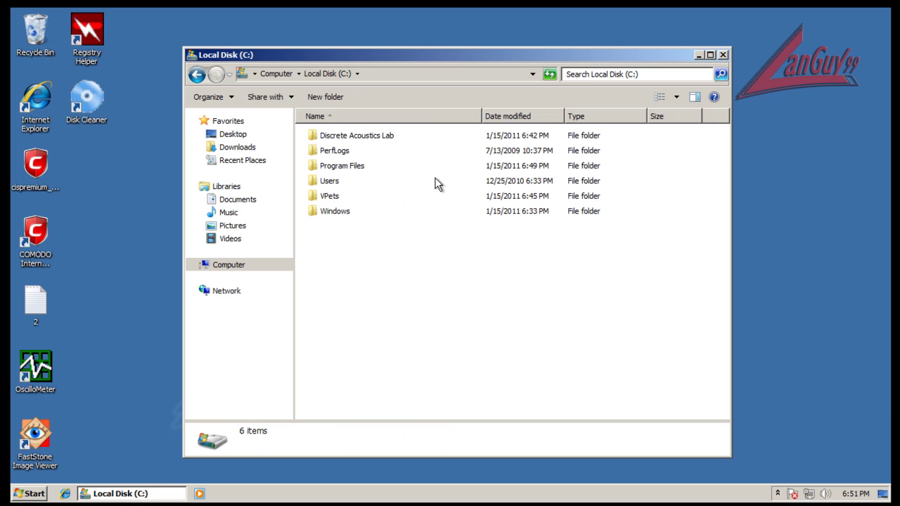
pyautogui.doubleClick(330, 184)
pyautogui.doubleClick(330, 138)
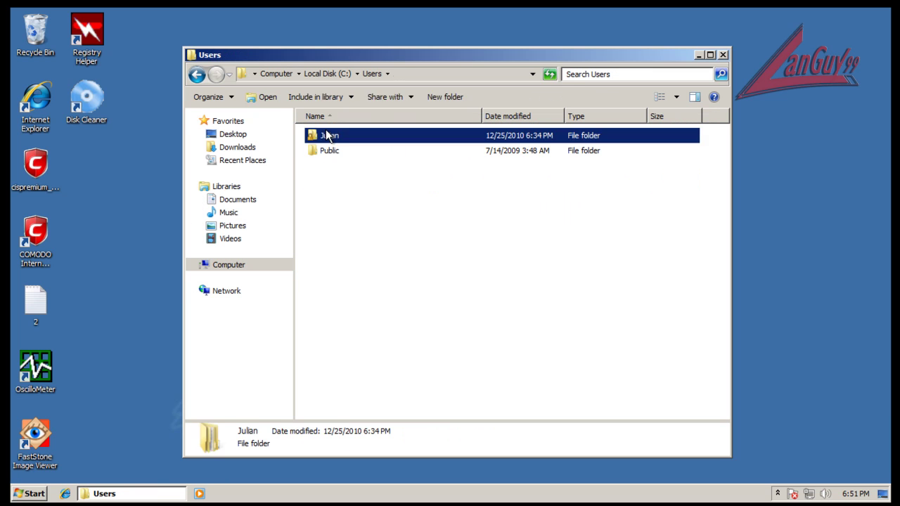
pyautogui.doubleClick(345, 166)
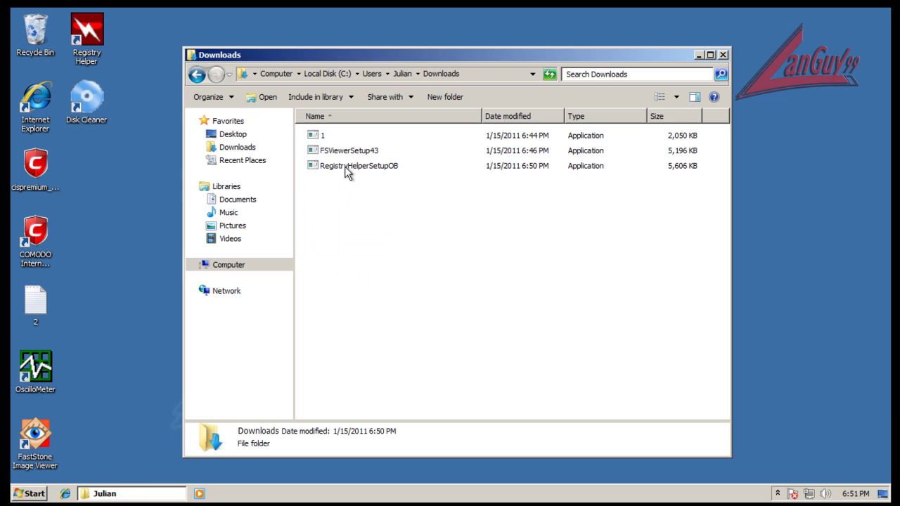
# Step: Examine the digital signature list in the properties of RegistryHelperSetupOB
pyautogui.rightClick(345, 171)
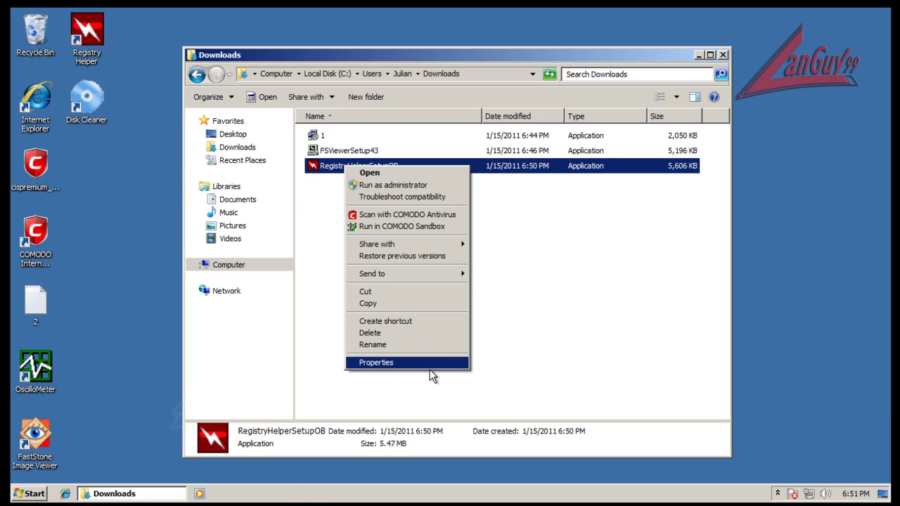
pyautogui.click(428, 364)
pyautogui.click(547, 161)
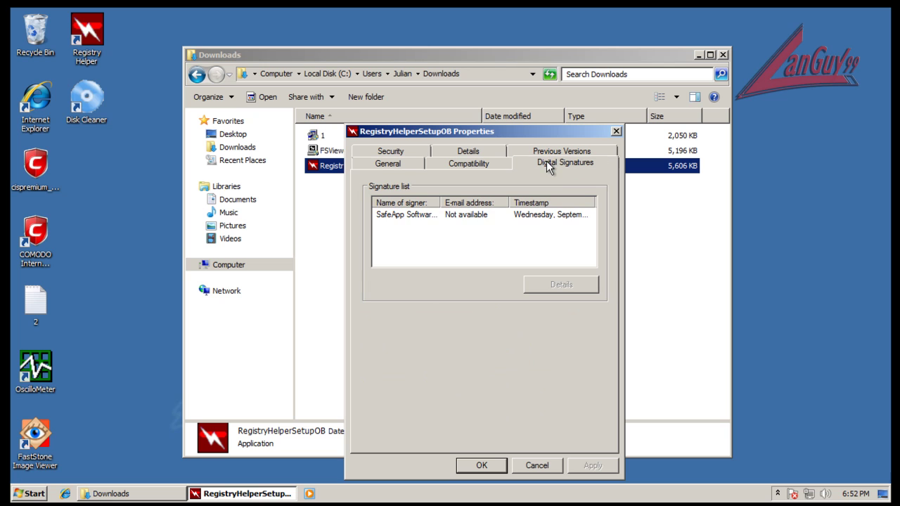
# Step: Open COMODO Internet Security from the notification area and bring up its Defense+ Settings
pyautogui.click(777, 493)
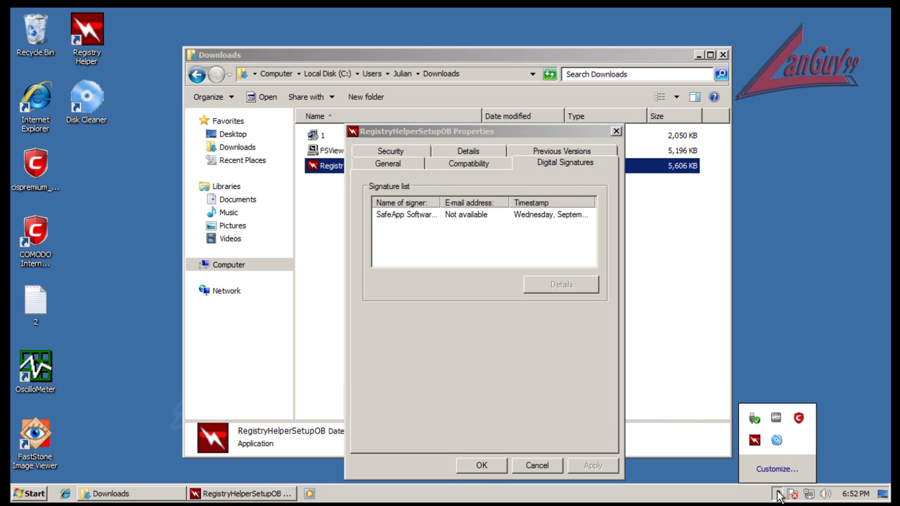
pyautogui.moveTo(756, 440)
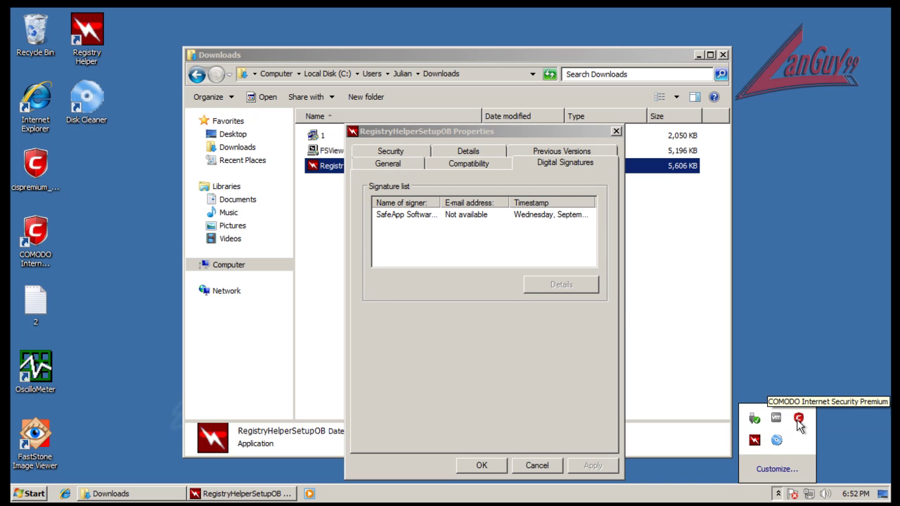
pyautogui.click(797, 419)
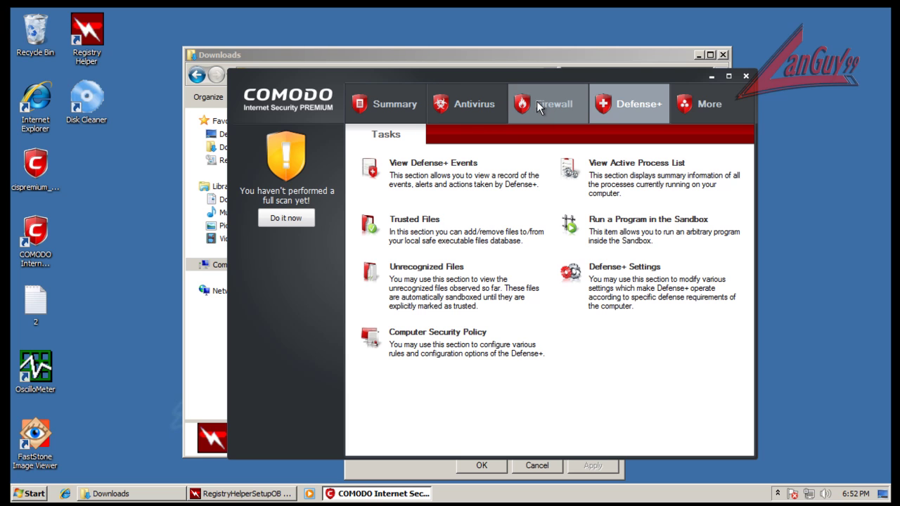
pyautogui.click(607, 273)
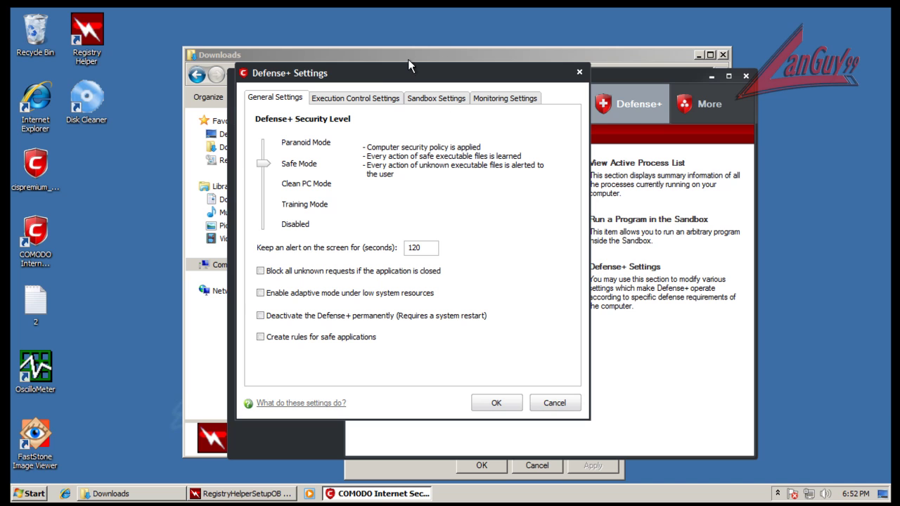
# Step: Look for the installer's signer in Computer Security Policy's Trusted Software Vendors, sorted by vendor name, around the S entries, and close the policy window
pyautogui.click(579, 72)
pyautogui.click(457, 333)
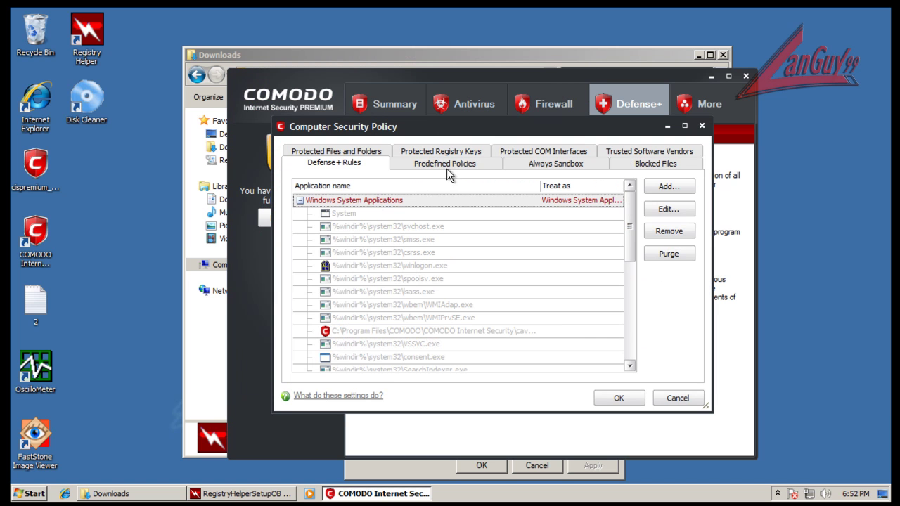
pyautogui.click(632, 153)
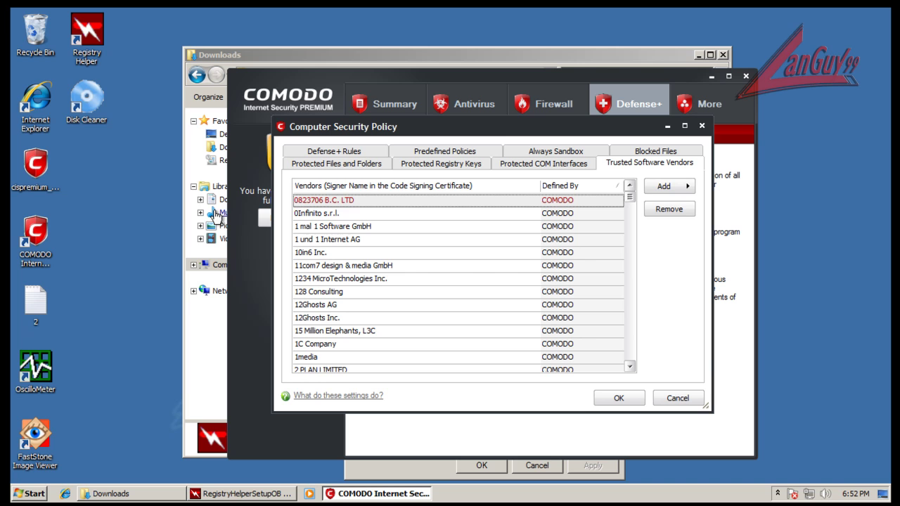
pyautogui.click(327, 187)
pyautogui.moveTo(631, 202); pyautogui.dragTo(623, 311)
pyautogui.scroll(-13, 388, 282)
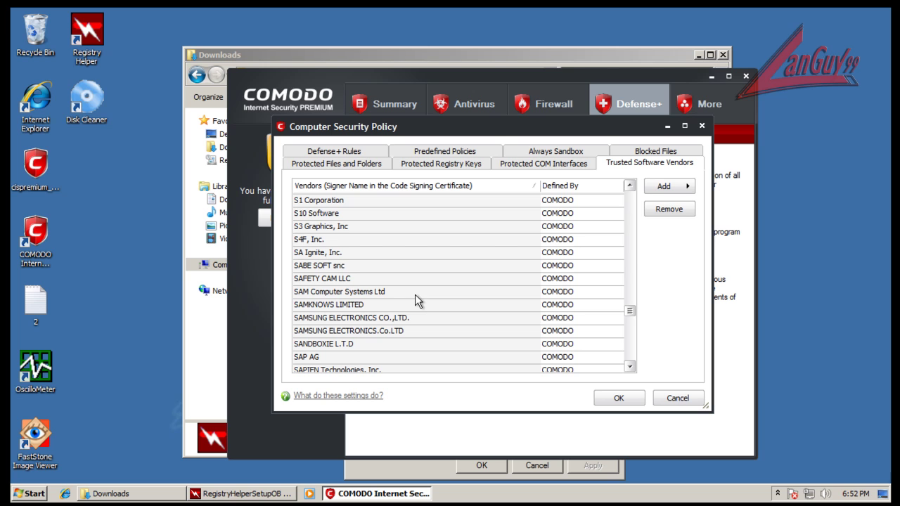
pyautogui.click(327, 279)
pyautogui.scroll(-3, 392, 294)
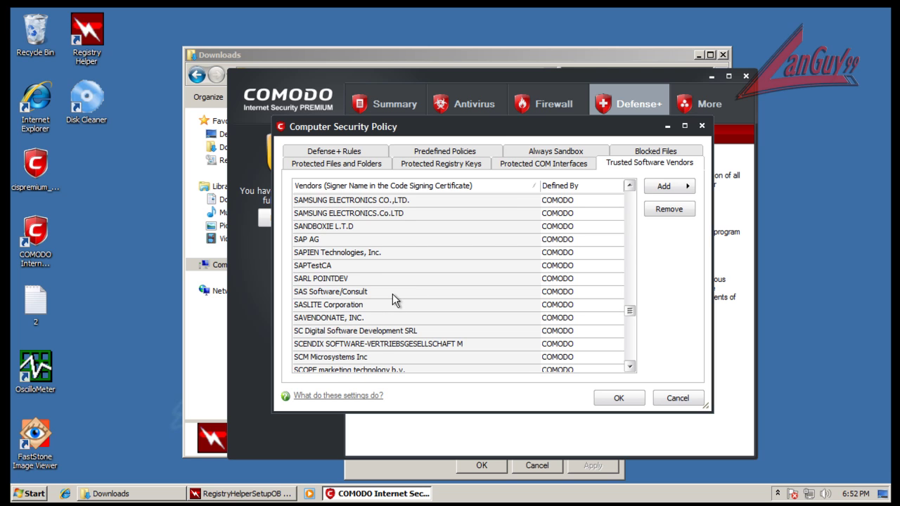
pyautogui.scroll(3, 392, 294)
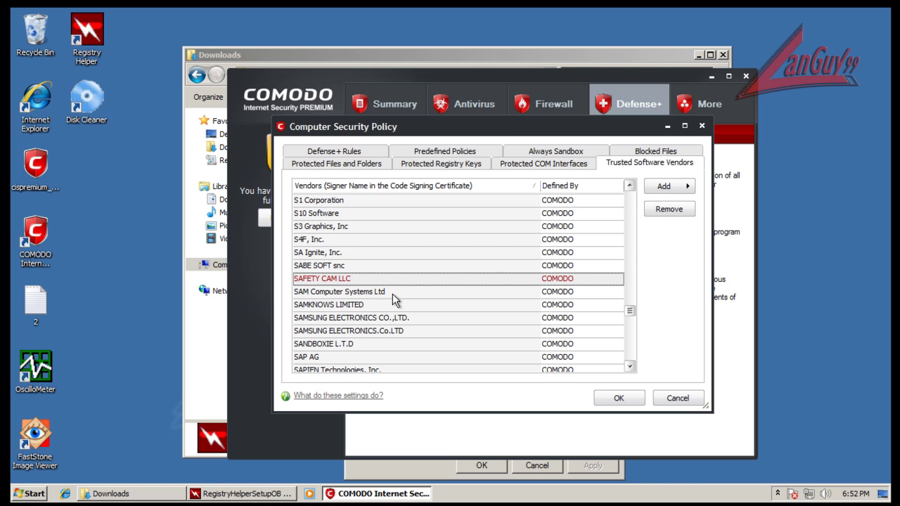
pyautogui.click(702, 127)
# Step: View the Defense+ Events log with the Application column widened to show full paths, and close the log
pyautogui.click(463, 167)
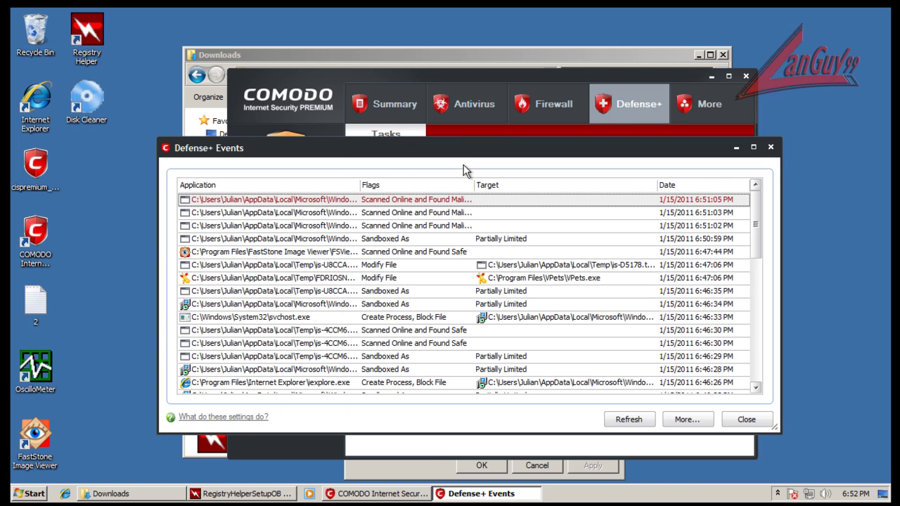
pyautogui.moveTo(359, 186); pyautogui.dragTo(552, 184)
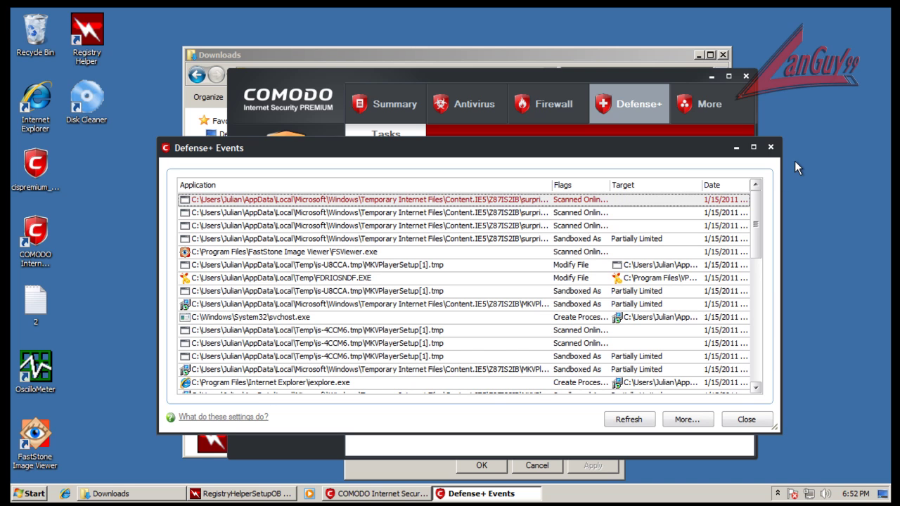
pyautogui.click(770, 147)
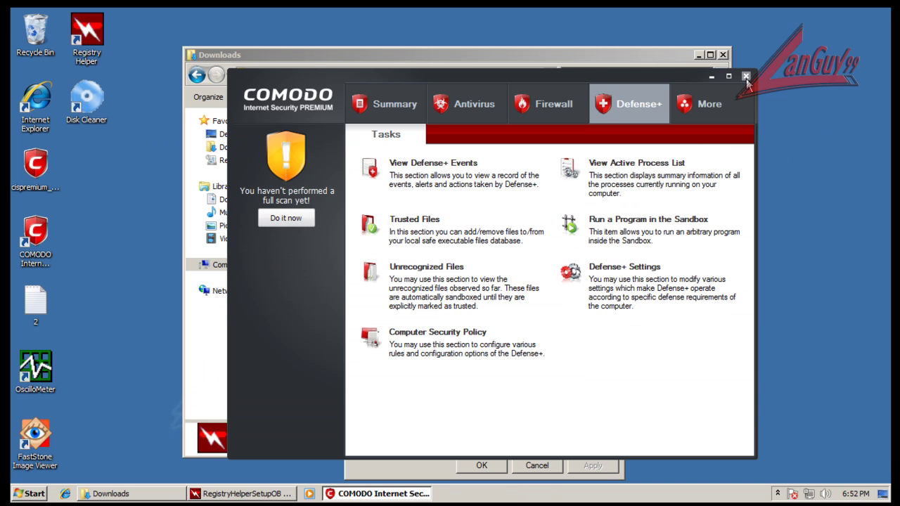
# Step: Close the COMODO main window, the Downloads folder and the RegistryHelperSetupOB properties
pyautogui.click(745, 76)
pyautogui.click(722, 55)
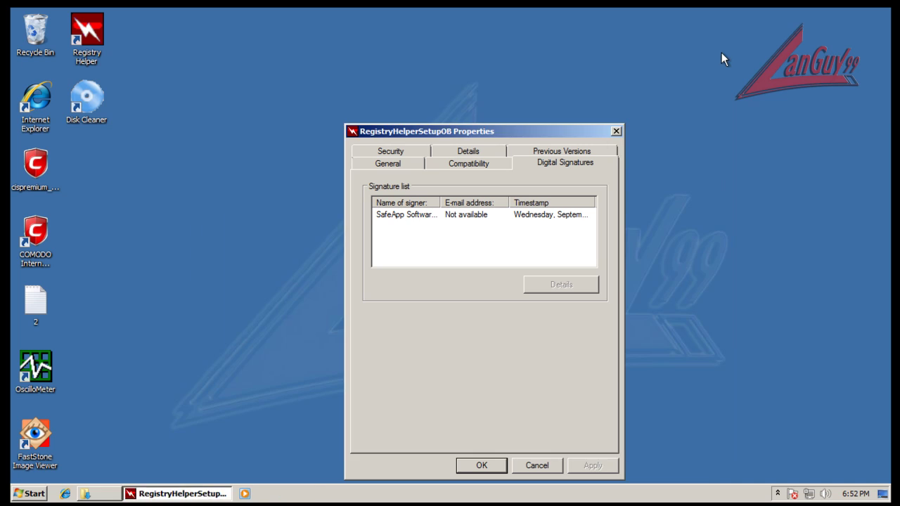
pyautogui.click(616, 130)
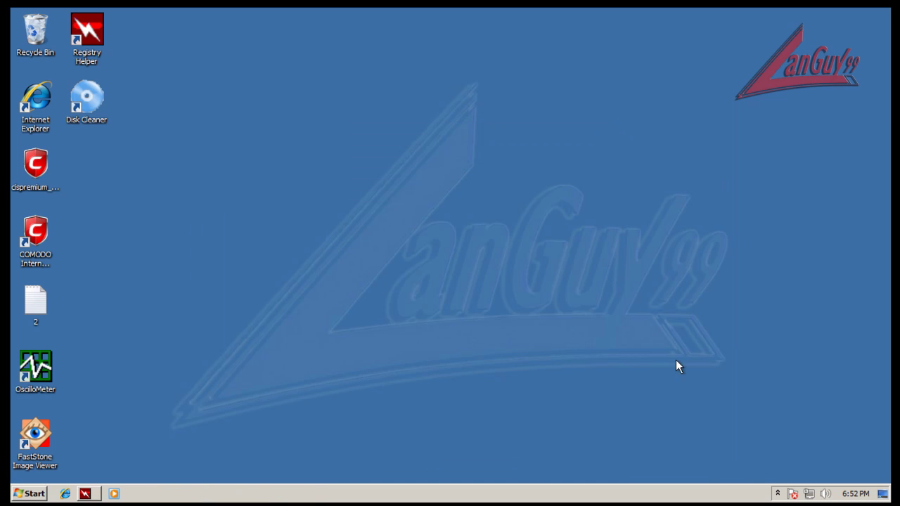
# Step: Reopen COMODO from the notification area and enable rootkit scanning for manual scans in the antivirus Scanner Settings
pyautogui.click(777, 492)
pyautogui.click(799, 419)
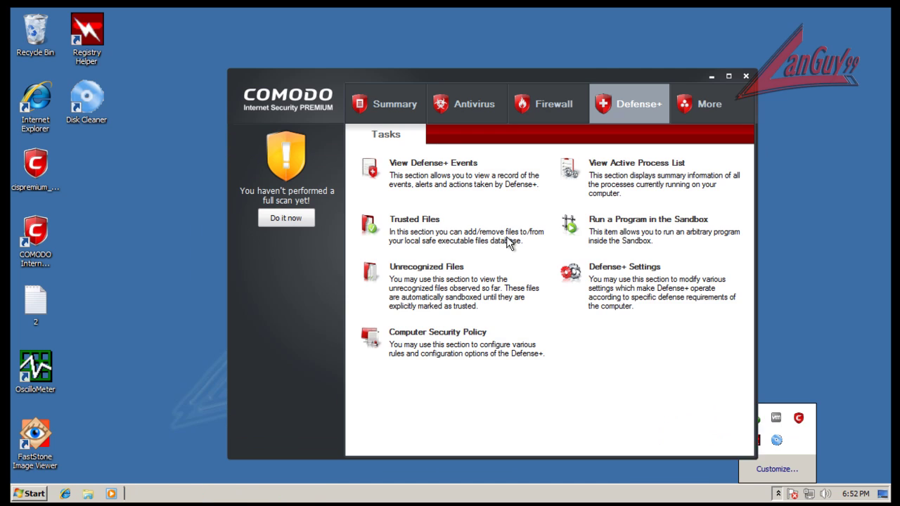
pyautogui.moveTo(406, 76); pyautogui.dragTo(381, 61)
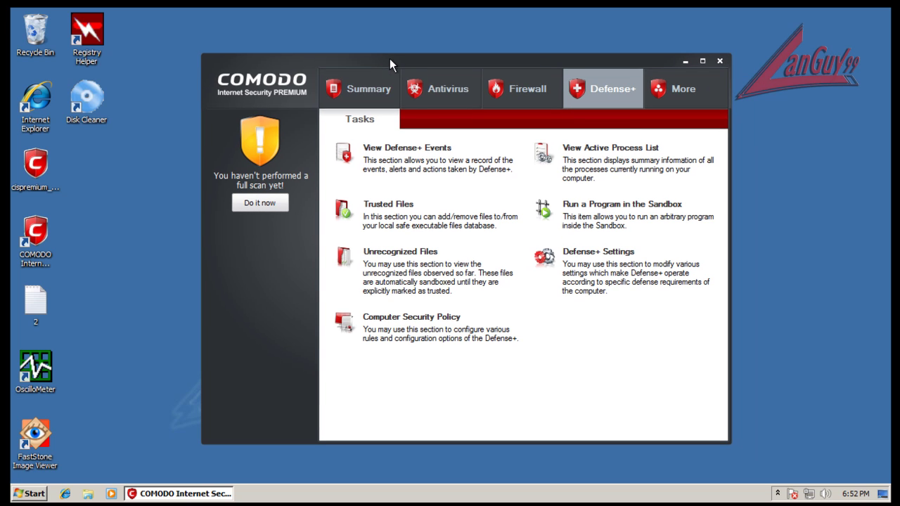
pyautogui.click(431, 99)
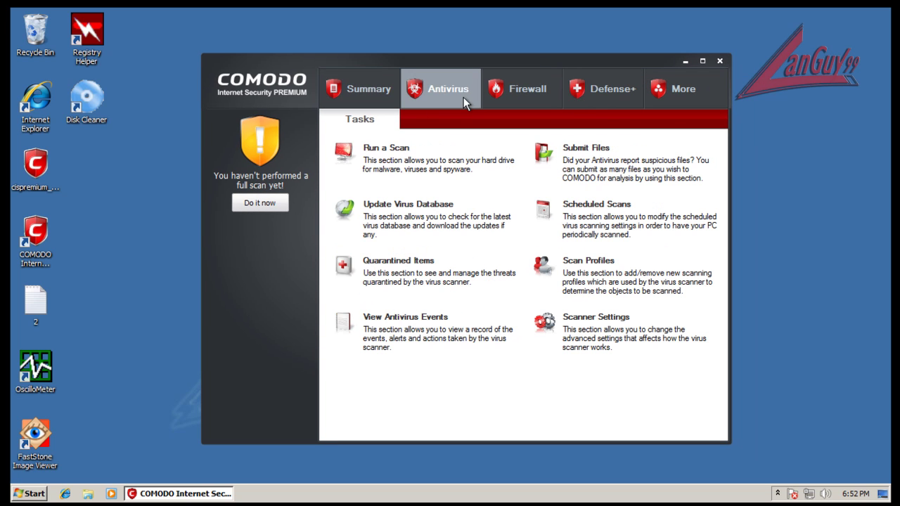
pyautogui.click(615, 317)
pyautogui.click(390, 90)
pyautogui.click(306, 244)
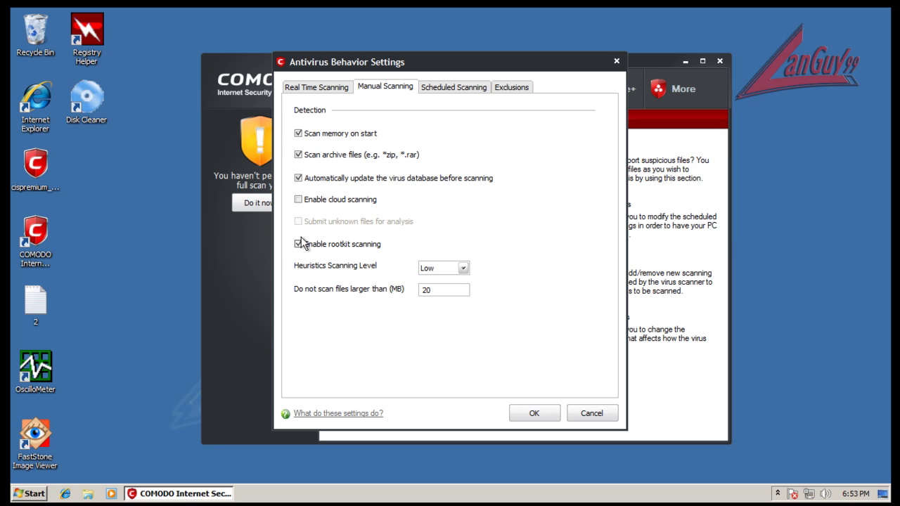
pyautogui.click(405, 223)
pyautogui.click(533, 413)
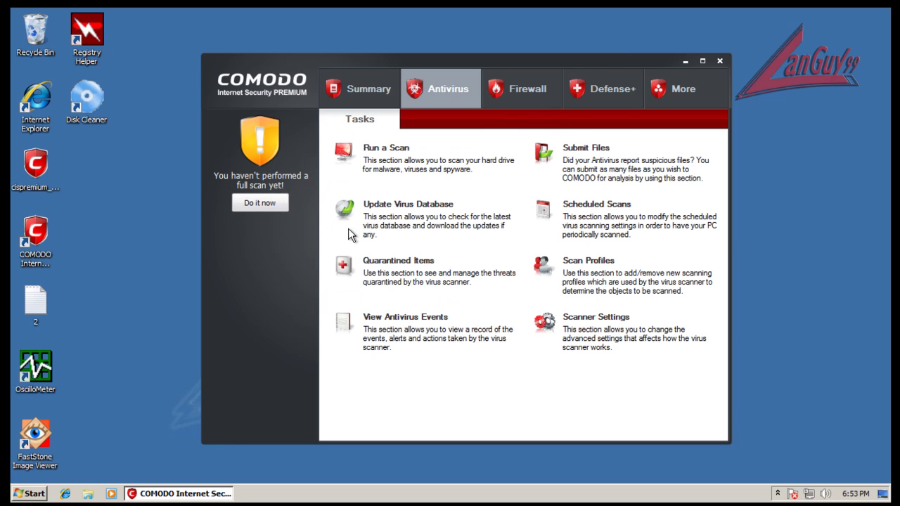
# Step: Run the outstanding full scan of My Computer and inspect the file paths of the detected threats in the widened results window
pyautogui.click(261, 203)
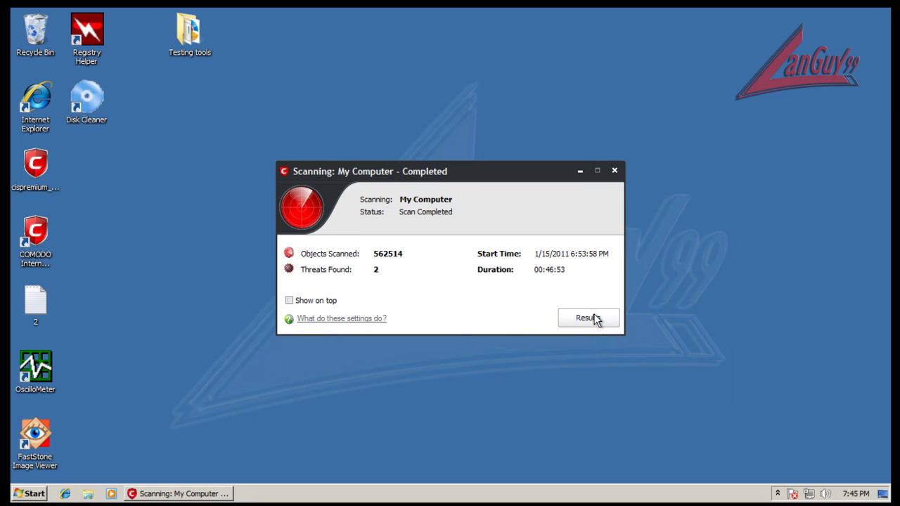
pyautogui.click(572, 319)
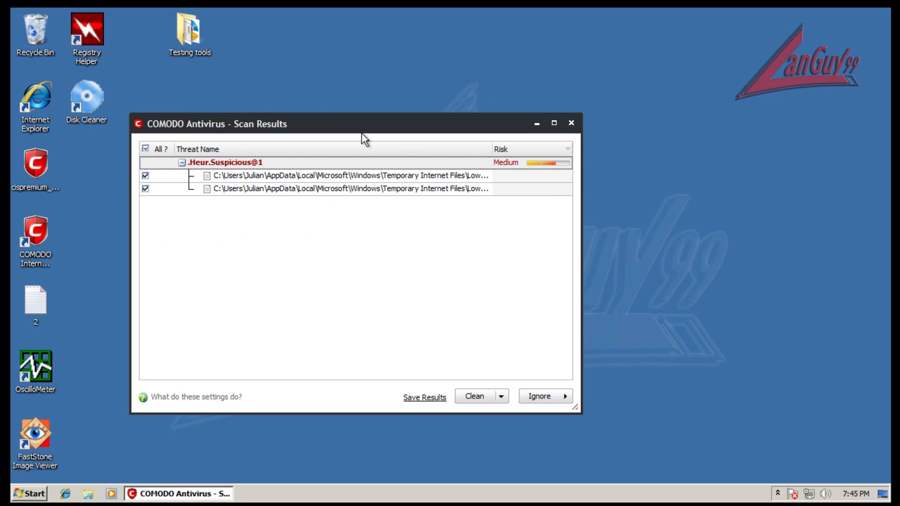
pyautogui.moveTo(580, 187); pyautogui.dragTo(786, 202)
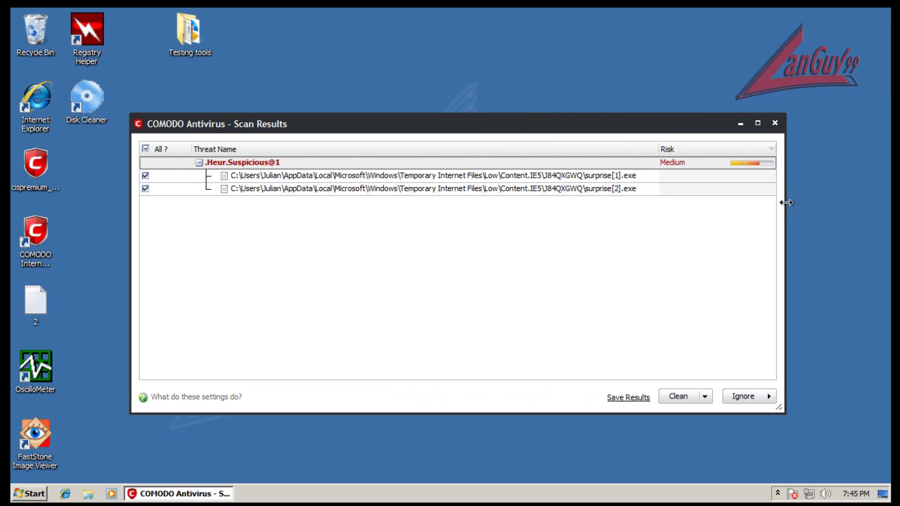
pyautogui.click(559, 177)
pyautogui.click(558, 187)
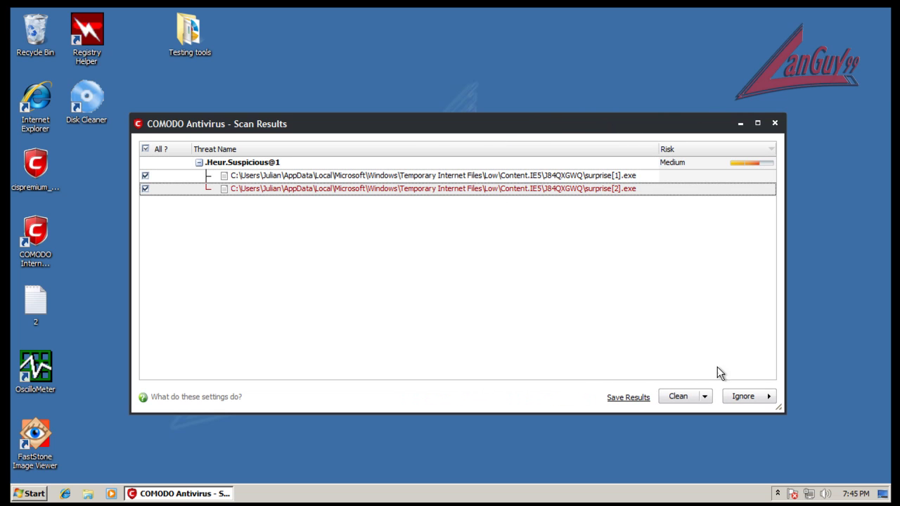
# Step: Clean all the selected threats in the scan results, confirm the action, and close the results window
pyautogui.click(685, 398)
pyautogui.click(508, 293)
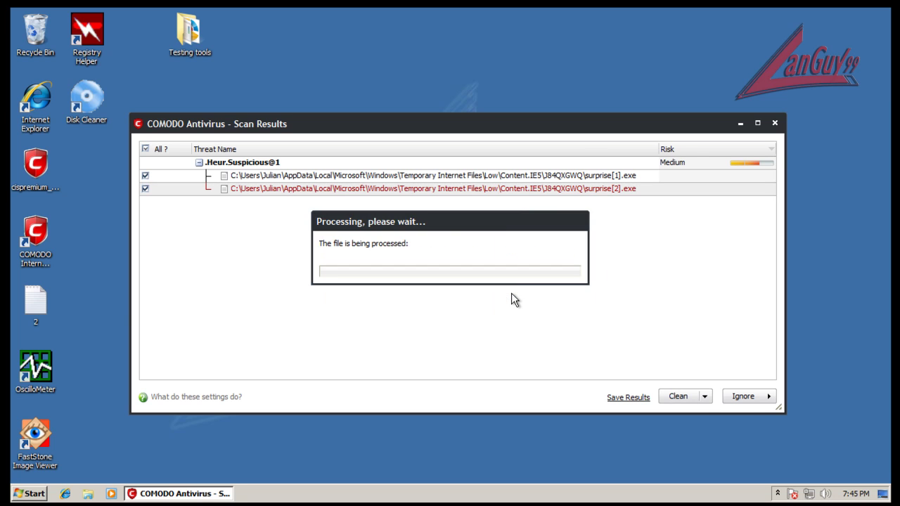
pyautogui.click(775, 124)
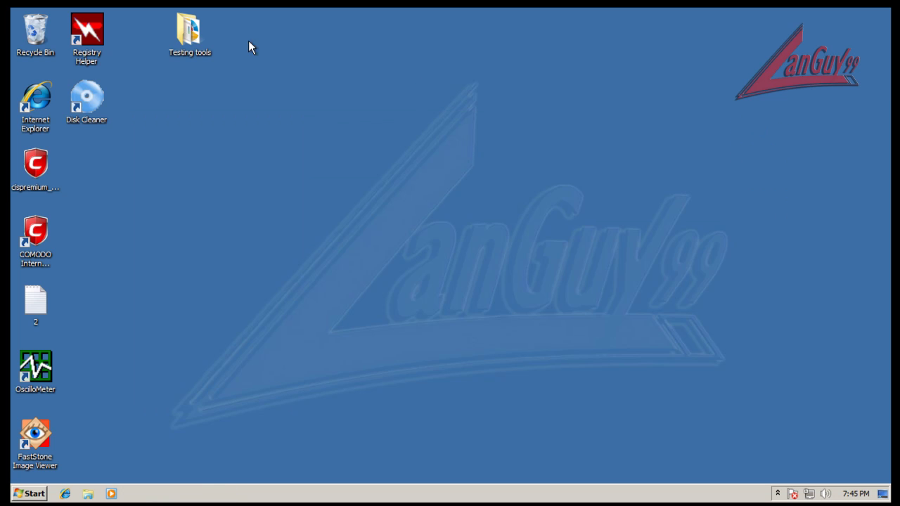
# Step: Launch CCleaner from the ccleaner folder in Testing tools, allow it through User Account Control, and decline the intelligent cookie scan
pyautogui.doubleClick(181, 39)
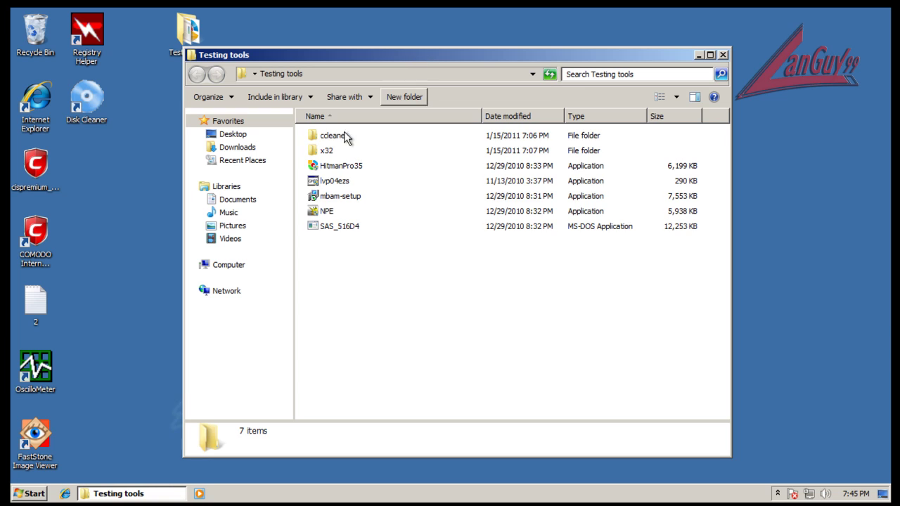
pyautogui.doubleClick(340, 140)
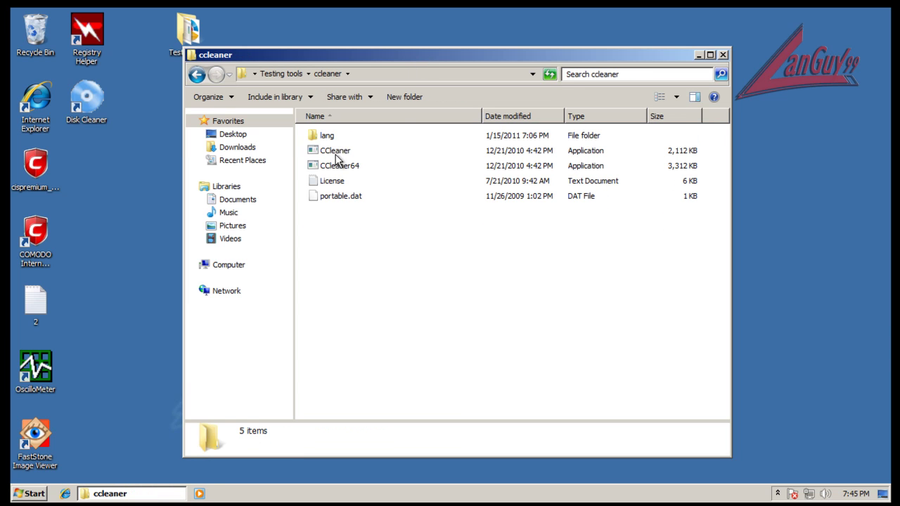
pyautogui.doubleClick(342, 154)
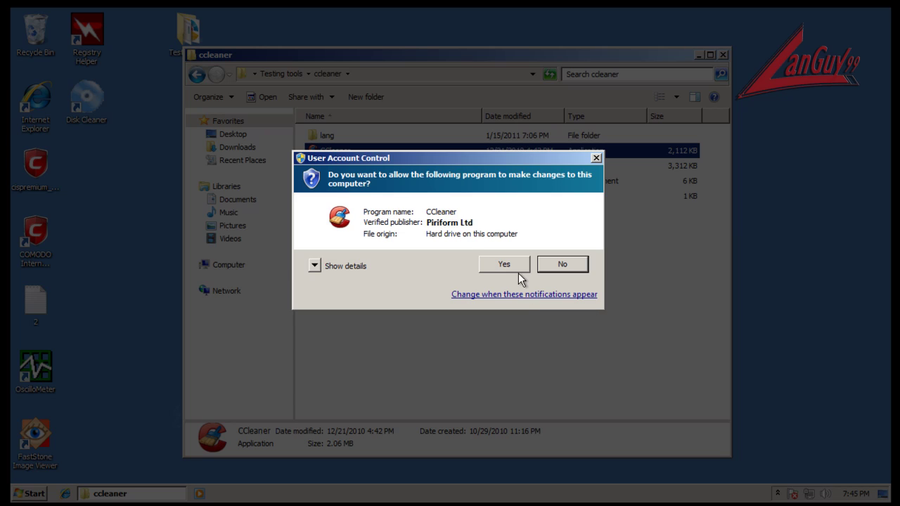
pyautogui.click(517, 271)
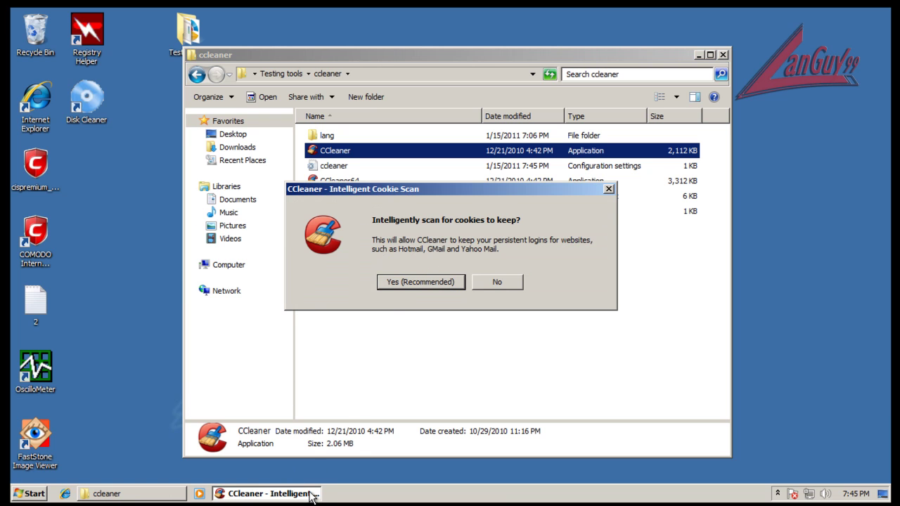
pyautogui.click(478, 281)
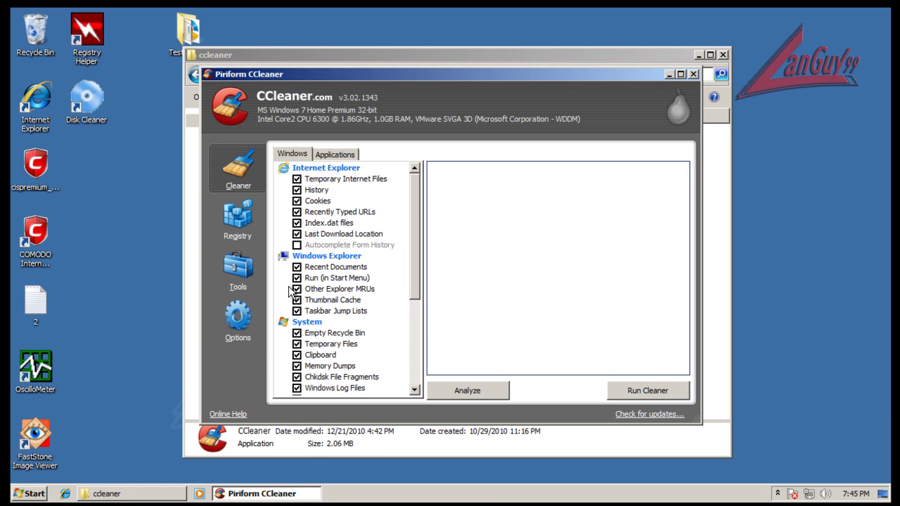
# Step: Make sure CCleaner's limit to Windows Temp files older than 24 hours is off, and run the cleaner
pyautogui.click(238, 318)
pyautogui.click(307, 274)
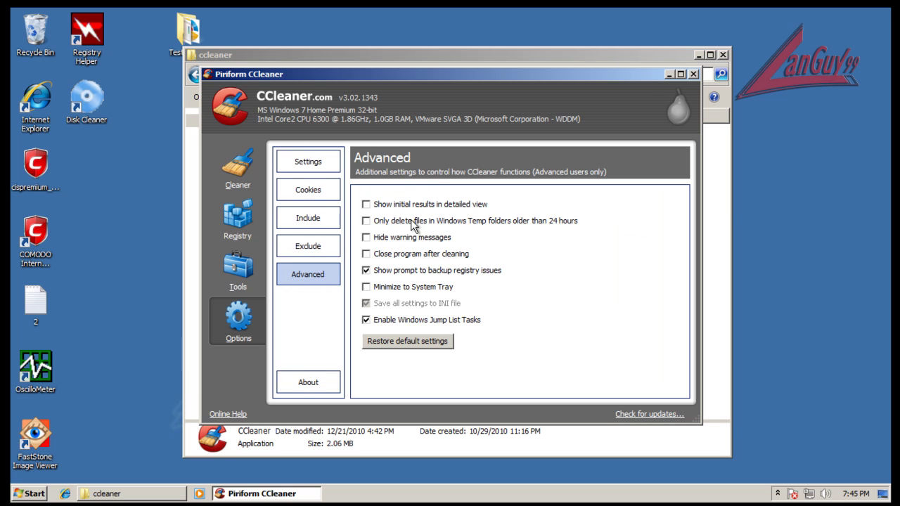
pyautogui.click(239, 172)
pyautogui.click(619, 391)
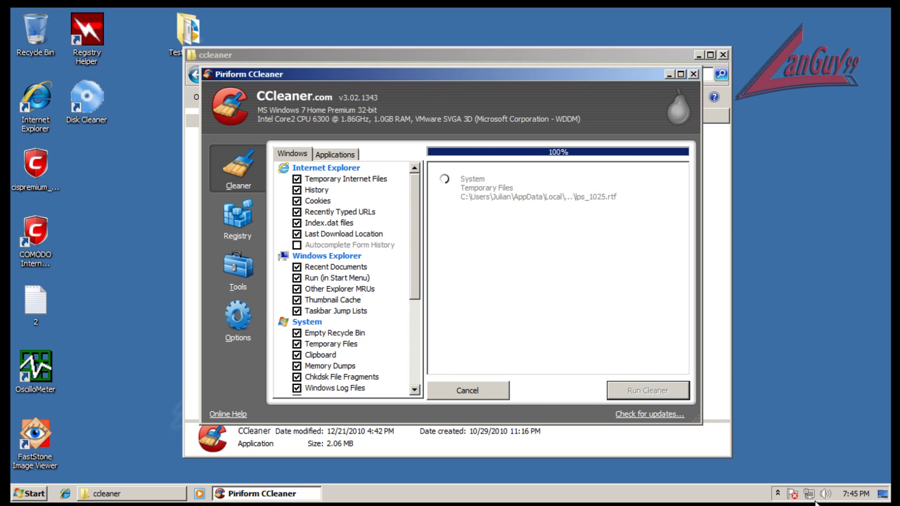
# Step: Close CCleaner and the ccleaner folder, and restart the computer
pyautogui.click(693, 74)
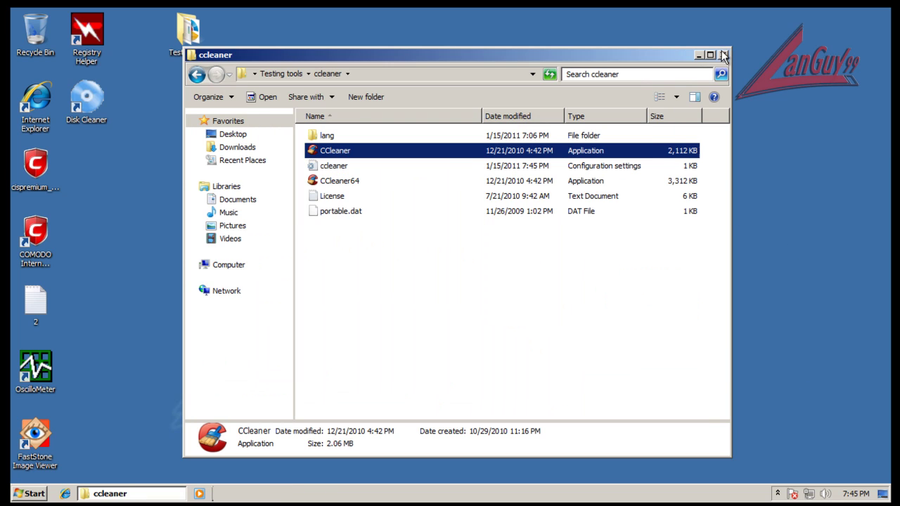
pyautogui.click(721, 56)
pyautogui.click(28, 493)
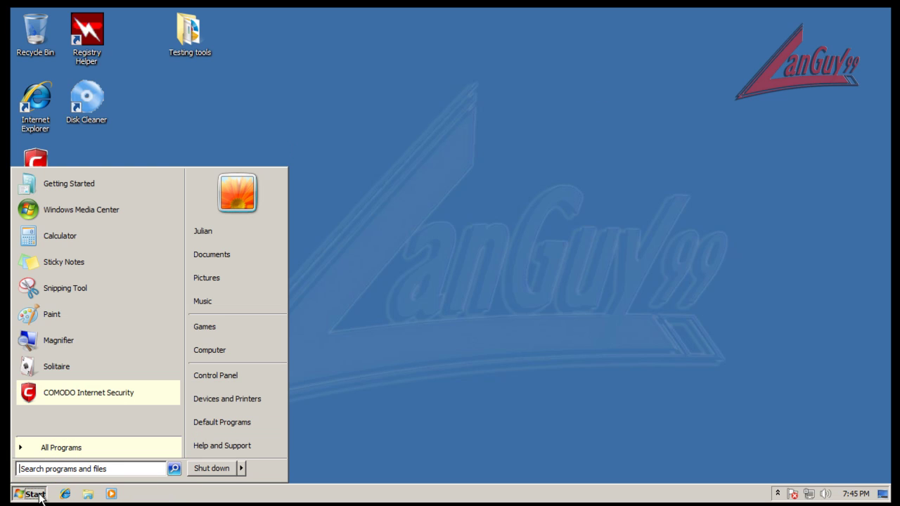
pyautogui.moveTo(241, 467)
pyautogui.click(290, 449)
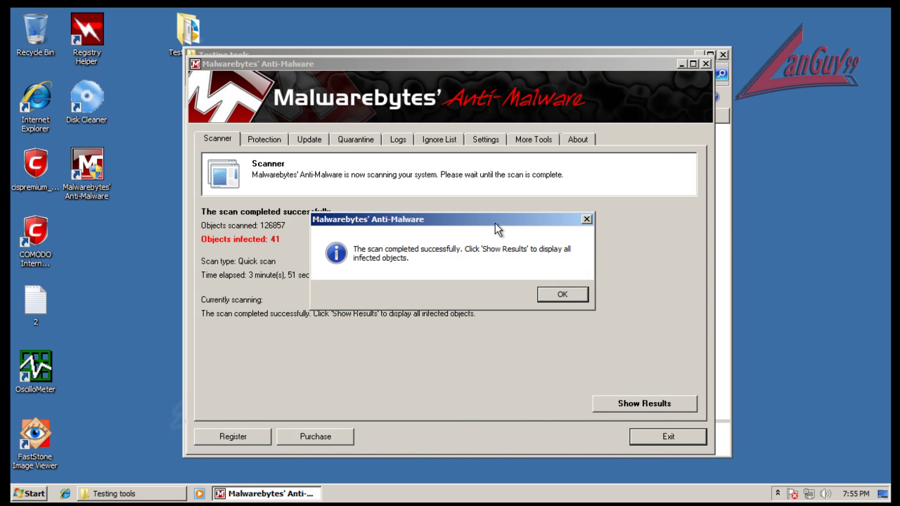
# Step: Show the infected objects from the Malwarebytes quick scan, and widen and reposition the window so the item paths are readable
pyautogui.click(555, 296)
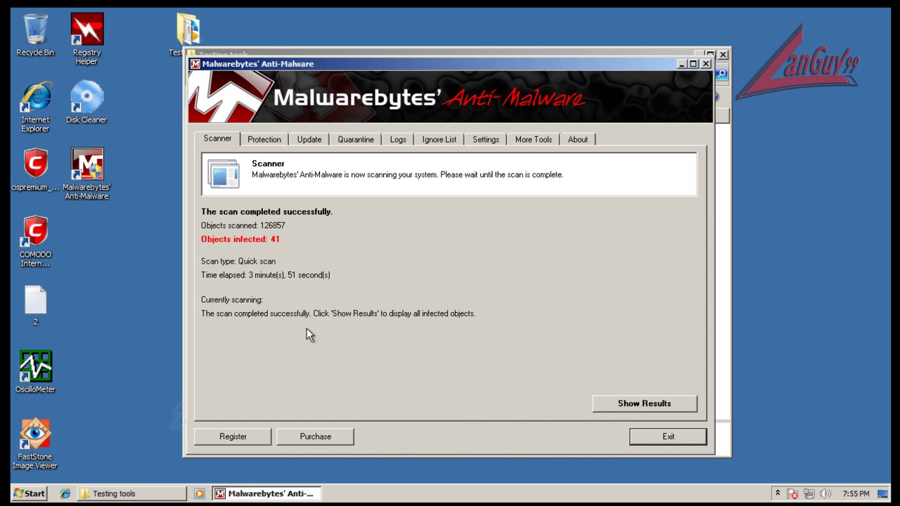
pyautogui.click(619, 405)
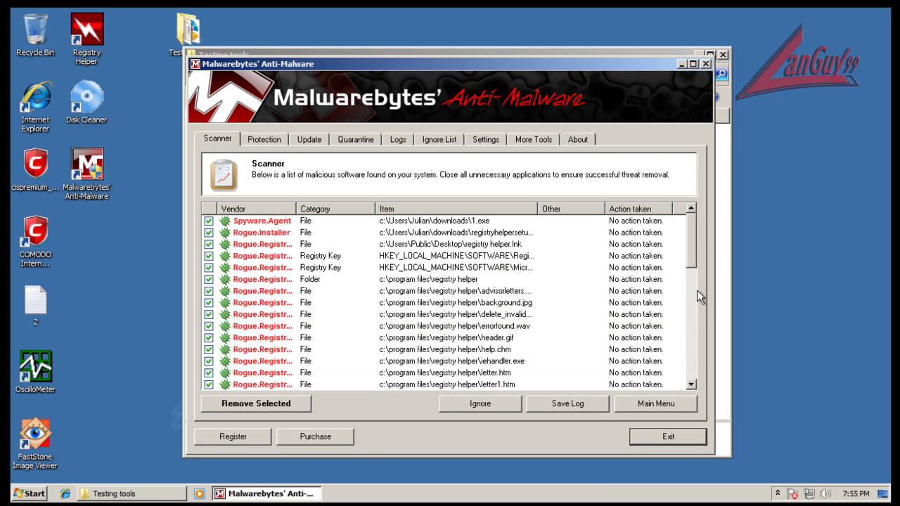
pyautogui.moveTo(729, 291); pyautogui.dragTo(802, 295)
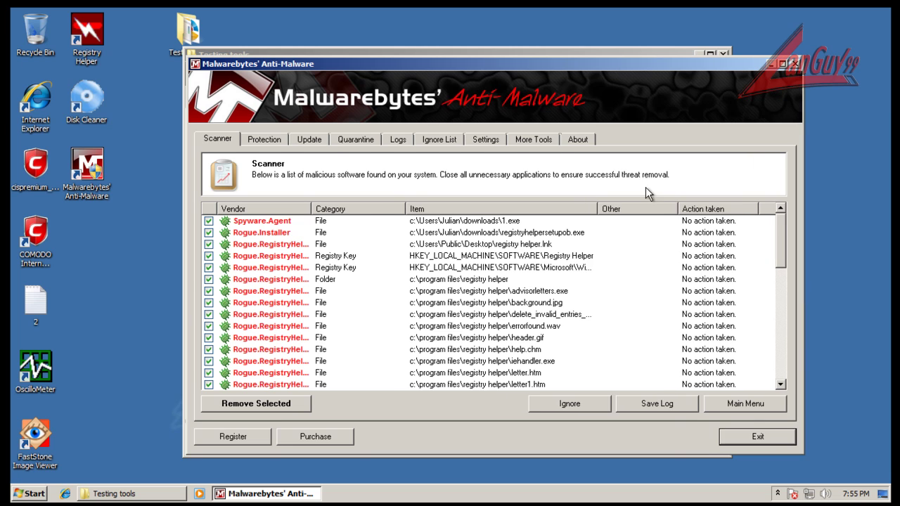
pyautogui.moveTo(608, 62); pyautogui.dragTo(564, 61)
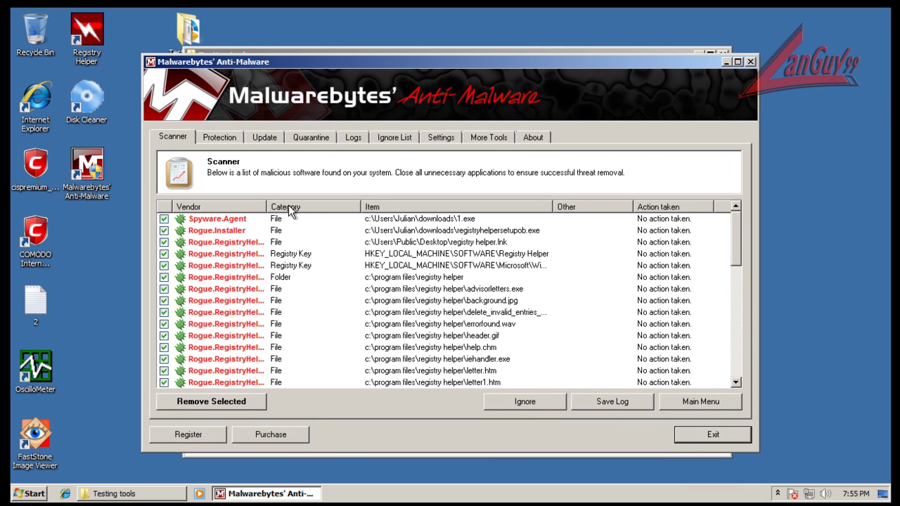
# Step: Widen the Vendor column of the Malwarebytes results and highlight the registryhelpersetupob.exe and registry helper.lnk detections in turn
pyautogui.moveTo(265, 205); pyautogui.dragTo(302, 206)
pyautogui.click(489, 232)
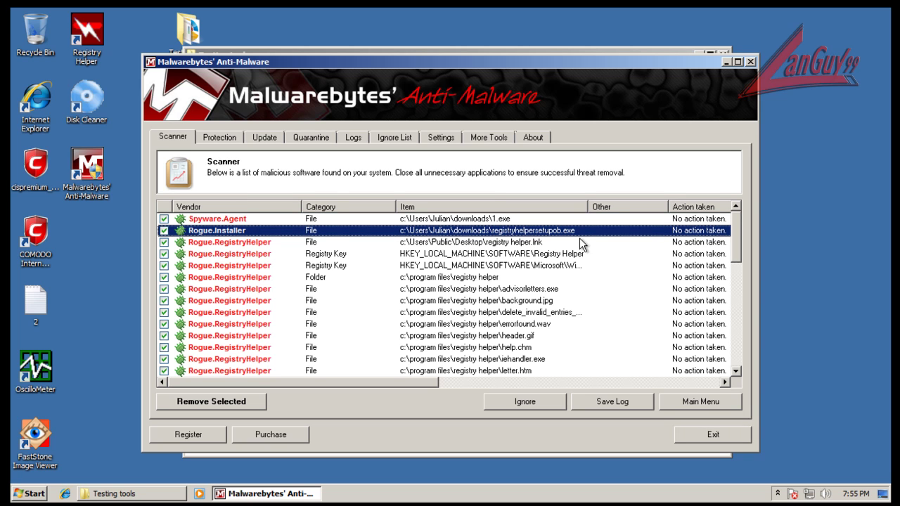
pyautogui.click(532, 243)
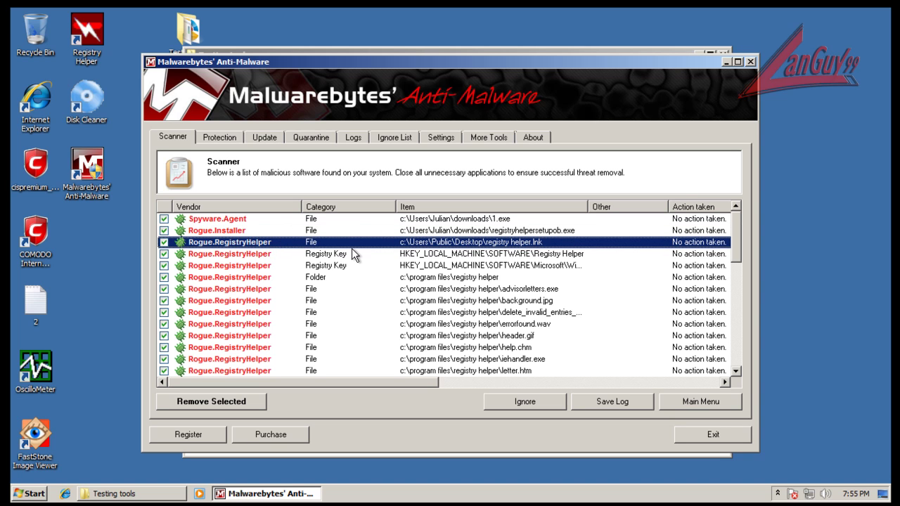
# Step: Examine the remaining Rogue.RegistryHelper detections down the Malwarebytes results list, and return to the registry helper.lnk entry
pyautogui.press('Down')
pyautogui.press('Down')
pyautogui.press('Down')
pyautogui.press('Down')
pyautogui.press('Down')
pyautogui.press('Down')
pyautogui.press('Down')
pyautogui.press('Down')
pyautogui.press('Down')
pyautogui.press('Down')
pyautogui.press('Down')
pyautogui.press('Down')
pyautogui.press('Down')
pyautogui.press('Down')
pyautogui.press('Down')
pyautogui.press('Down')
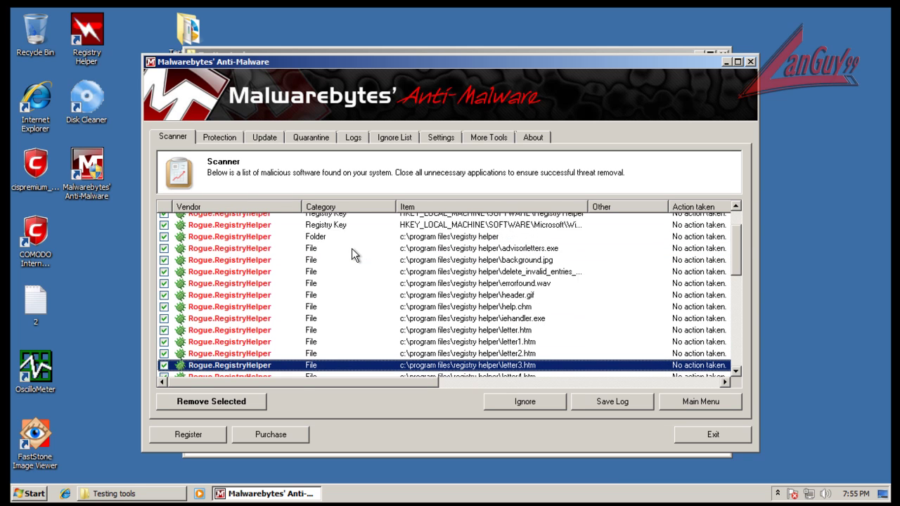
pyautogui.press('Down')
pyautogui.press('Down')
pyautogui.press('Down')
pyautogui.press('Down')
pyautogui.press('Down')
pyautogui.press('Down')
pyautogui.press('Down')
pyautogui.press('Down')
pyautogui.press('Down')
pyautogui.press('Down')
pyautogui.press('Down')
pyautogui.press('Down')
pyautogui.press('Down')
pyautogui.press('Down')
pyautogui.press('Down')
pyautogui.press('Down')
pyautogui.press('Down')
pyautogui.press('Down')
pyautogui.press('Down')
pyautogui.press('Down')
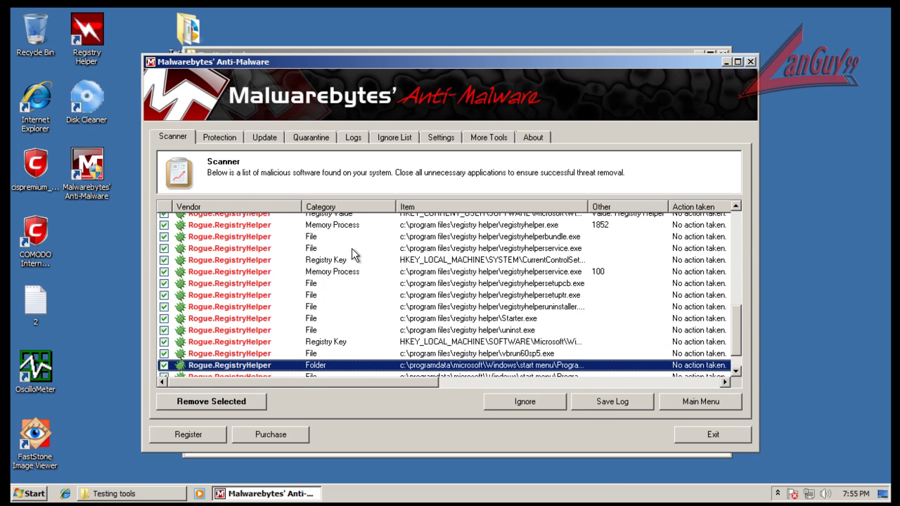
pyautogui.press('Up')
pyautogui.press('Up')
pyautogui.press('Up')
pyautogui.press('Up')
pyautogui.press('Up')
pyautogui.press('Up')
pyautogui.press('Up')
pyautogui.press('Up')
pyautogui.press('Up')
pyautogui.press('Up')
pyautogui.press('Up')
pyautogui.press('Up')
pyautogui.press('Up')
pyautogui.press('Up')
pyautogui.press('Up')
pyautogui.press('Up')
pyautogui.press('Up')
pyautogui.press('Up')
pyautogui.press('Up')
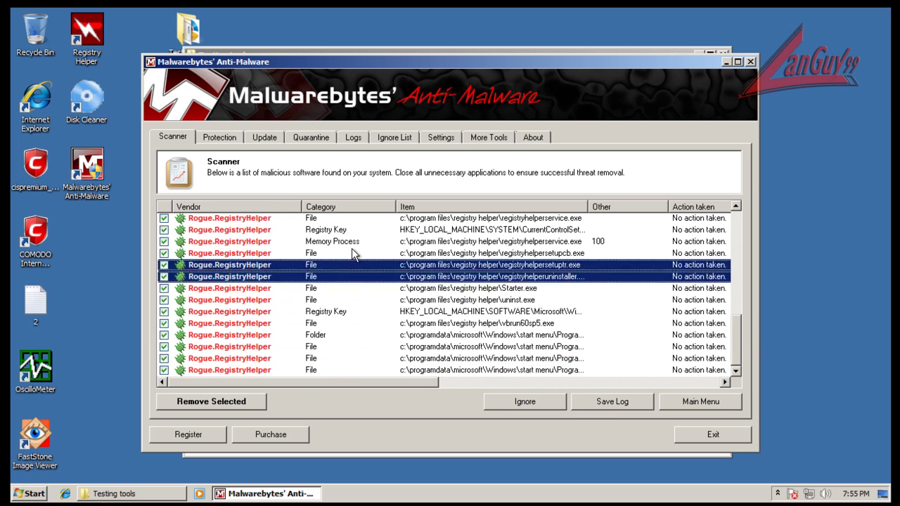
pyautogui.press('Up')
pyautogui.press('Up')
pyautogui.press('Up')
pyautogui.press('Up')
pyautogui.press('Up')
pyautogui.press('Up')
pyautogui.press('Up')
pyautogui.press('Up')
pyautogui.press('Up')
pyautogui.press('Up')
pyautogui.press('Up')
pyautogui.press('Up')
pyautogui.press('Up')
pyautogui.press('Up')
pyautogui.press('Up')
pyautogui.press('Up')
pyautogui.press('Up')
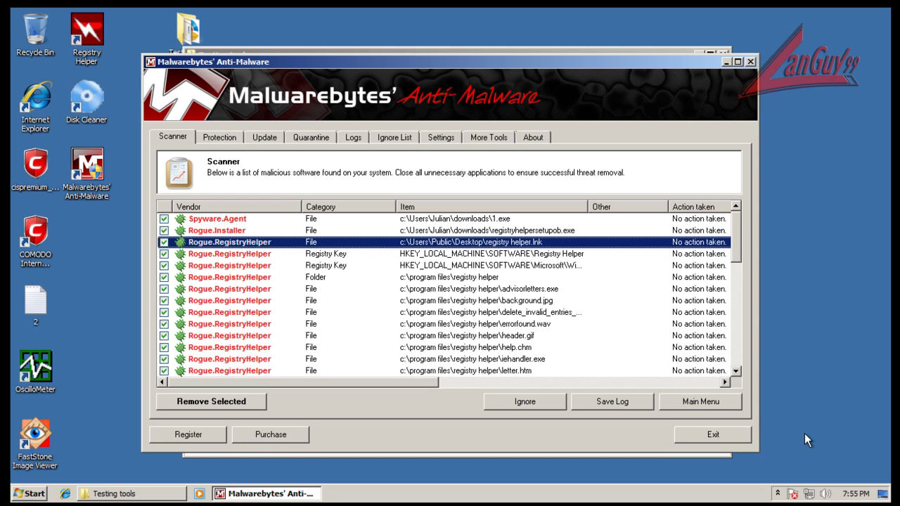
# Step: Switch to COMODO Internet Security, move its window clear of the screen edge, and show the Defense+ events
pyautogui.click(777, 493)
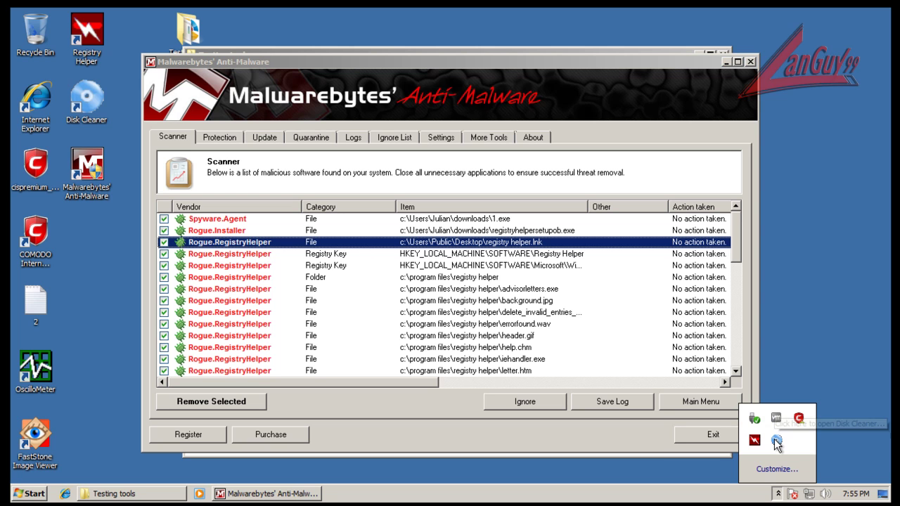
pyautogui.click(777, 494)
pyautogui.click(777, 493)
pyautogui.doubleClick(791, 416)
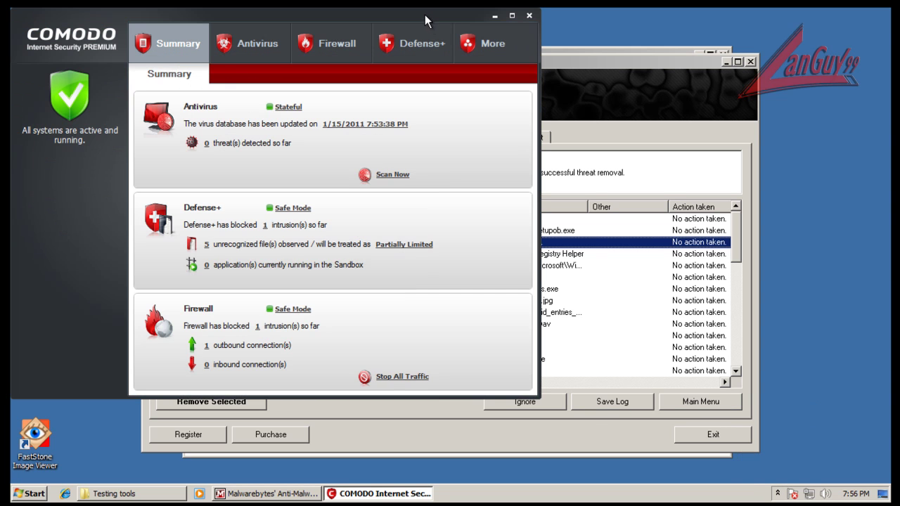
pyautogui.moveTo(424, 15); pyautogui.dragTo(476, 33)
pyautogui.click(464, 63)
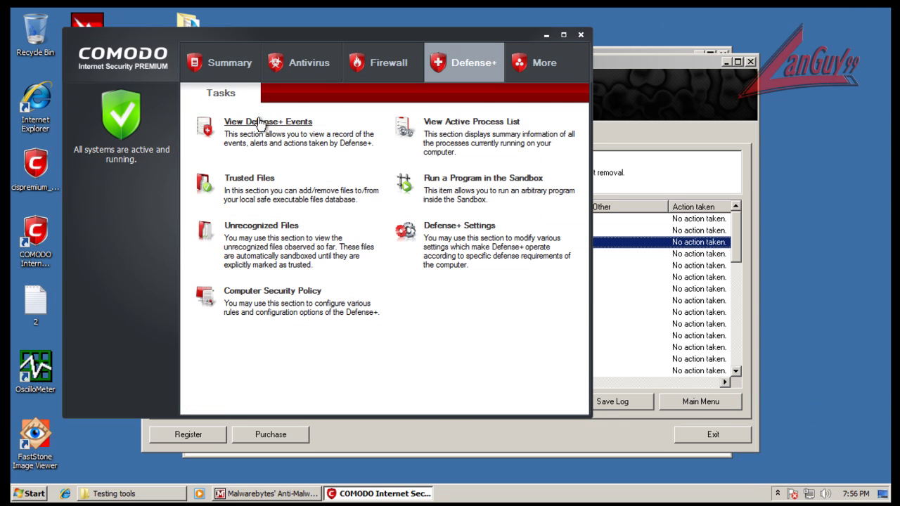
pyautogui.click(258, 123)
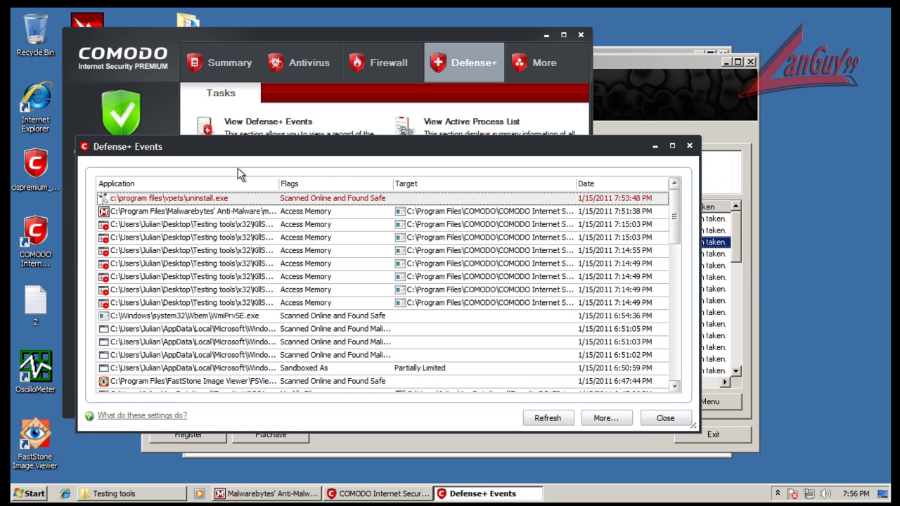
# Step: Sort the Defense+ events by application, widen the Application column to read the full paths, review the entries, and close the log
pyautogui.moveTo(279, 181); pyautogui.dragTo(331, 181)
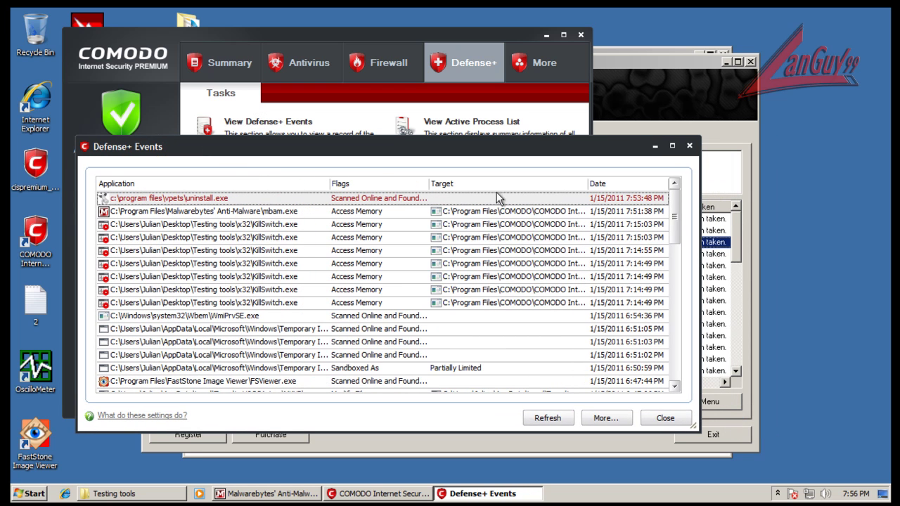
pyautogui.click(299, 183)
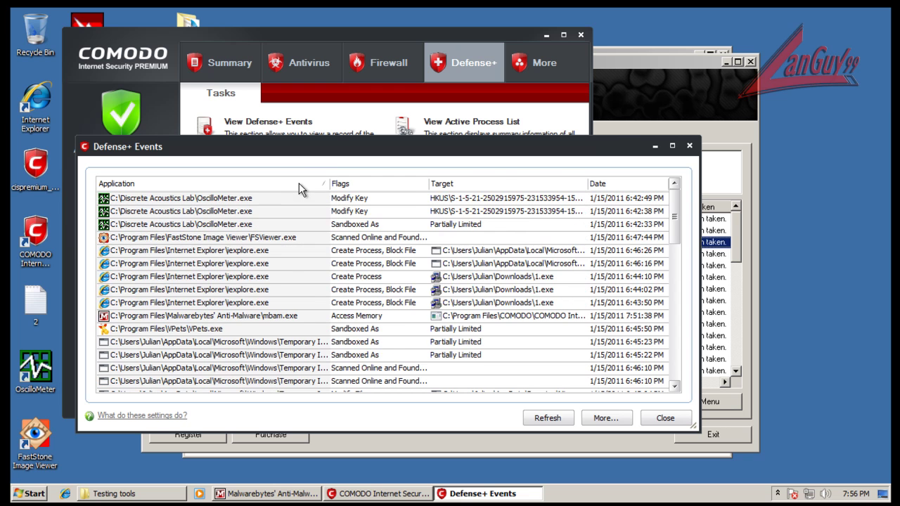
pyautogui.scroll(-1, 278, 229)
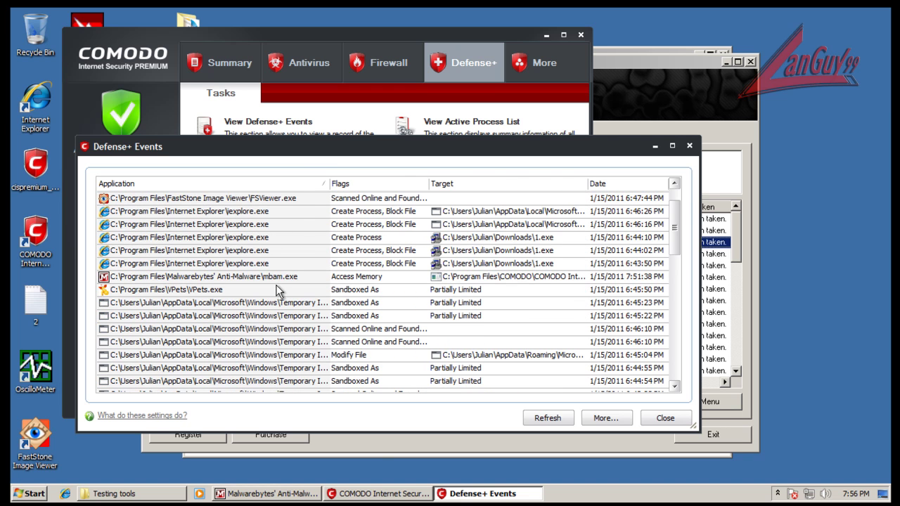
pyautogui.scroll(-8, 278, 285)
pyautogui.moveTo(329, 183); pyautogui.dragTo(515, 183)
pyautogui.scroll(-4, 384, 280)
pyautogui.scroll(-3, 365, 259)
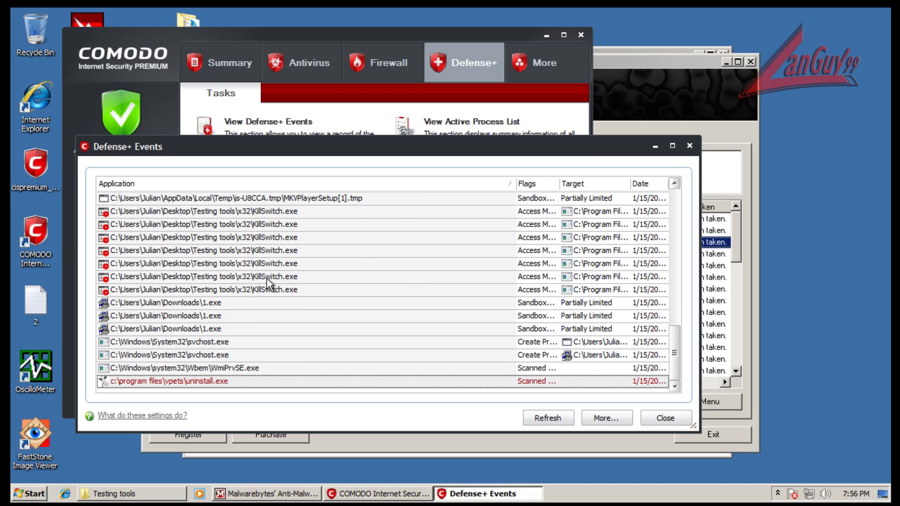
pyautogui.scroll(12, 412, 307)
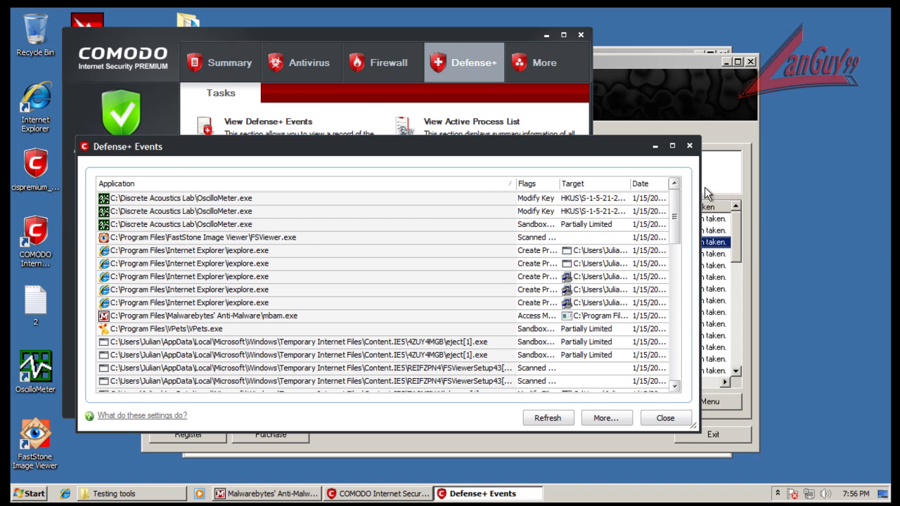
pyautogui.click(689, 146)
# Step: Show the Defense+ Trusted Files list, and enlarge and reposition its window so the full file paths are readable
pyautogui.click(637, 63)
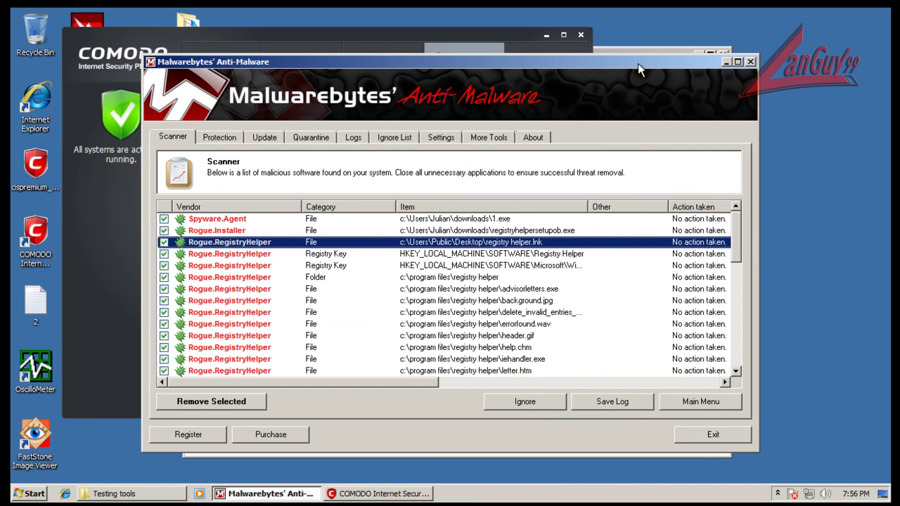
pyautogui.click(486, 36)
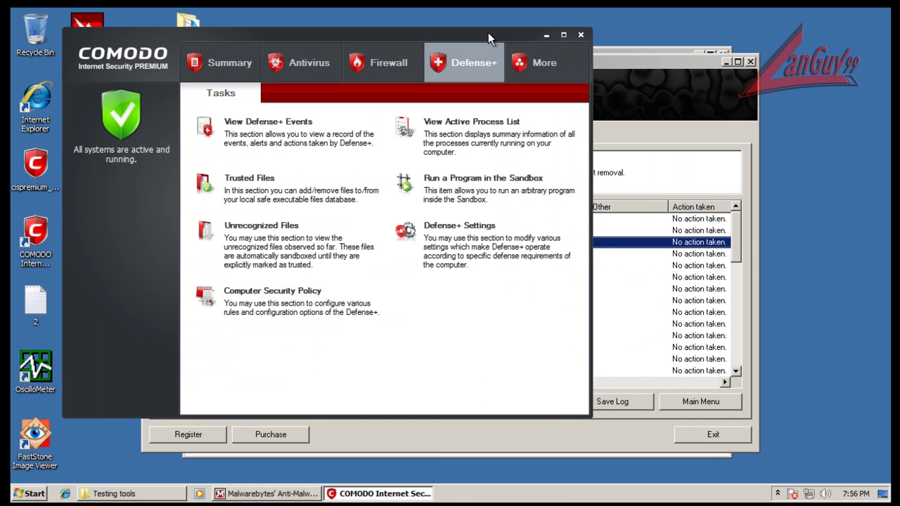
pyautogui.click(258, 180)
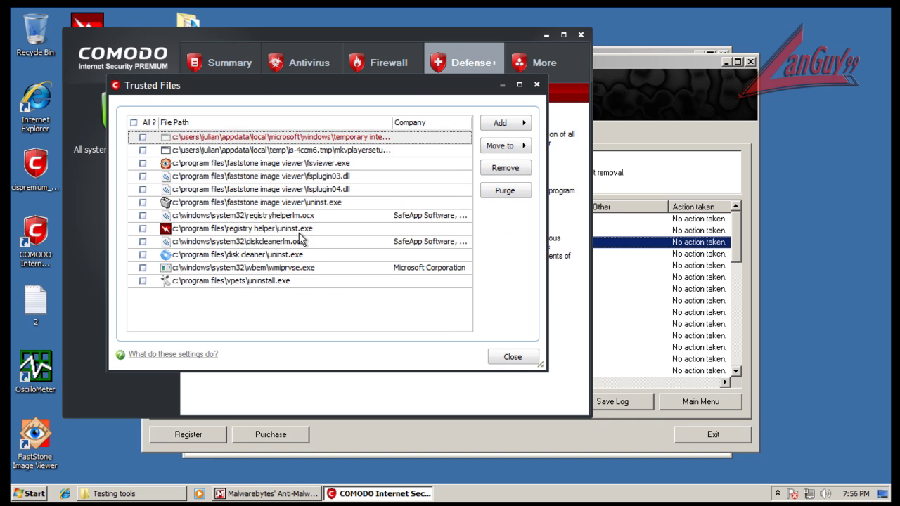
pyautogui.moveTo(394, 123); pyautogui.dragTo(430, 123)
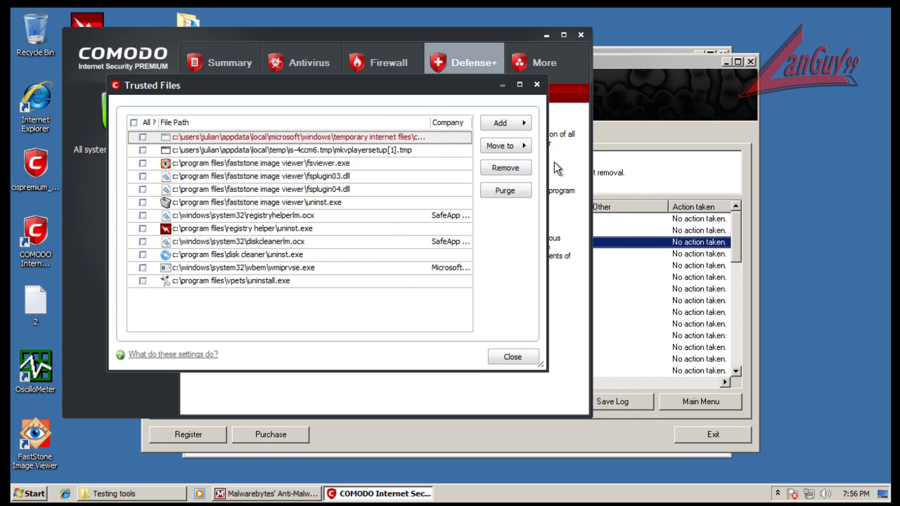
pyautogui.moveTo(546, 157); pyautogui.dragTo(795, 156)
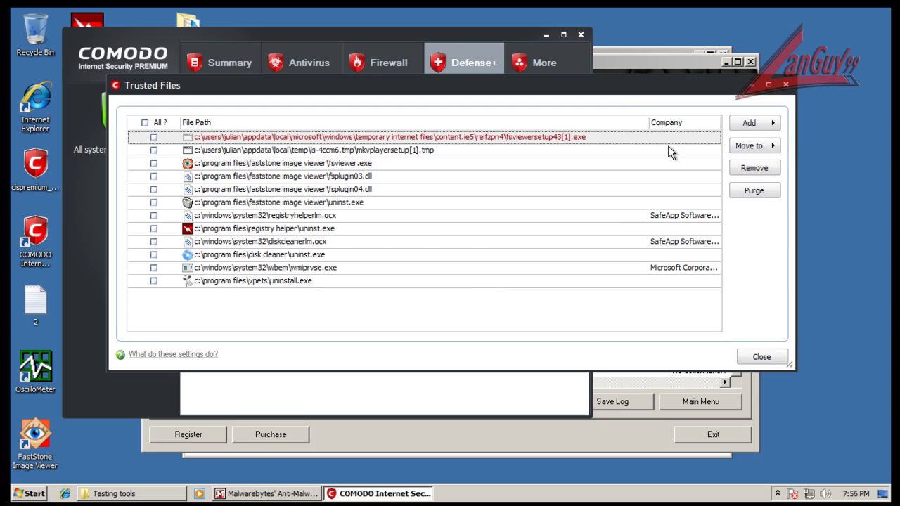
pyautogui.moveTo(629, 92); pyautogui.dragTo(555, 179)
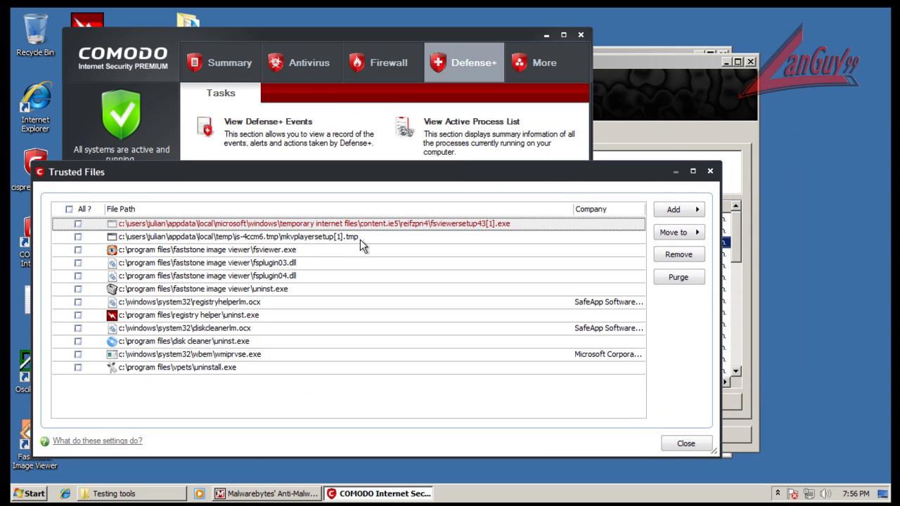
# Step: Check the trusted entries for fsviewersetup43[1].exe and mkvplayersetup[1].tmp, and close the Trusted Files list
pyautogui.click(344, 237)
pyautogui.click(291, 225)
pyautogui.click(296, 236)
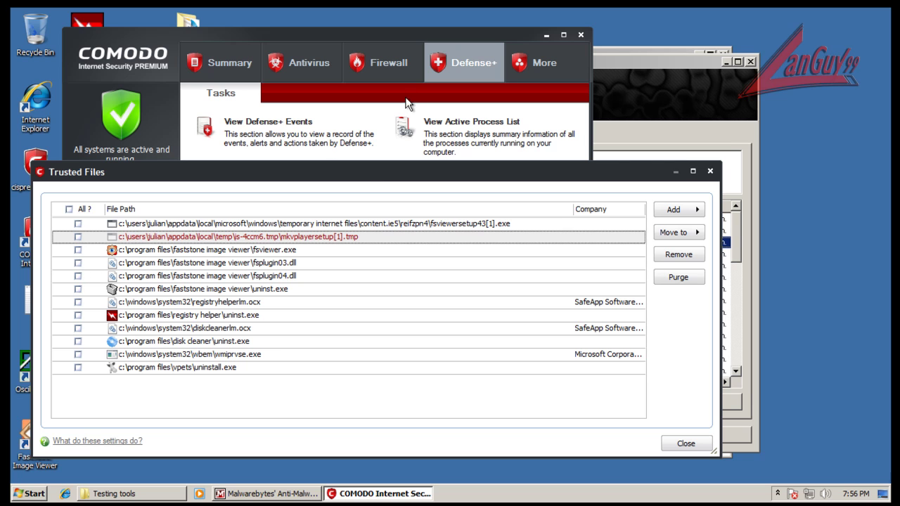
pyautogui.click(375, 222)
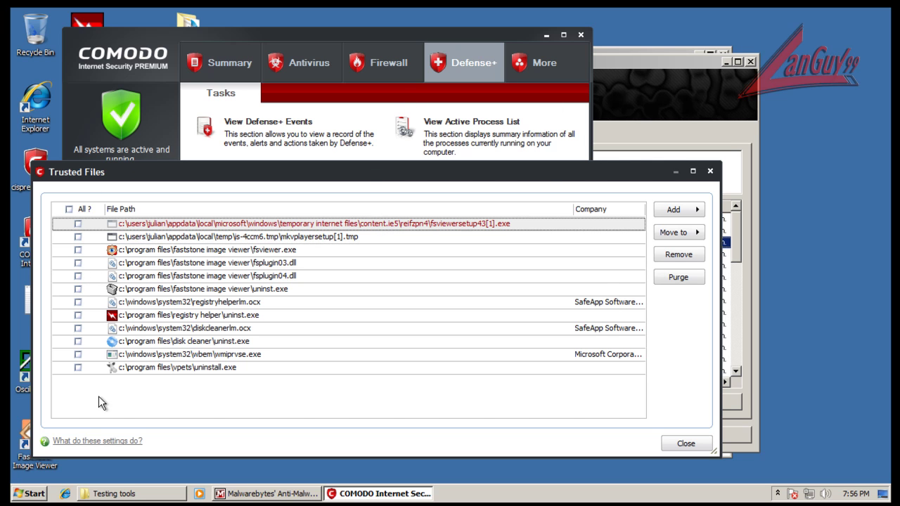
pyautogui.click(25, 447)
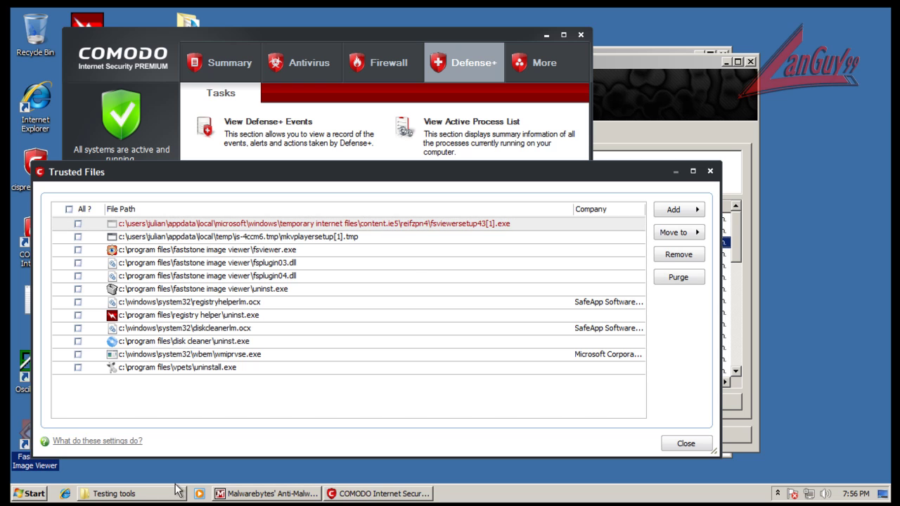
pyautogui.click(364, 492)
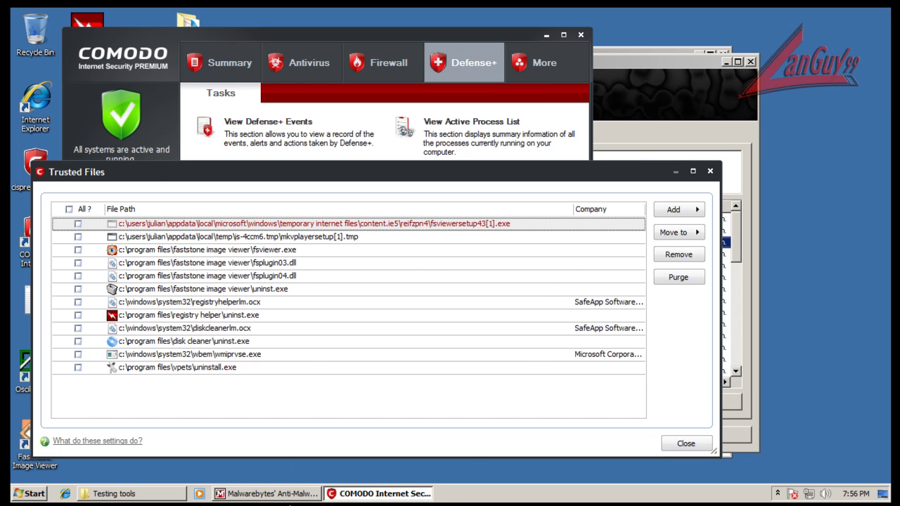
pyautogui.click(293, 495)
pyautogui.click(372, 495)
pyautogui.click(710, 171)
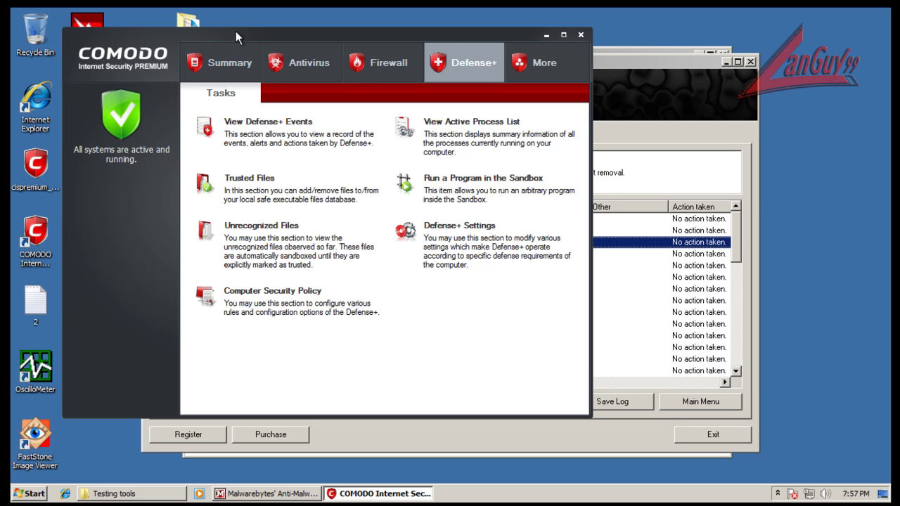
# Step: Highlight the Rogue.Installer detection registryhelpersetupob.exe in the Malwarebytes results to check its location, and return to the COMODO window
pyautogui.moveTo(235, 31); pyautogui.dragTo(217, 34)
pyautogui.click(581, 190)
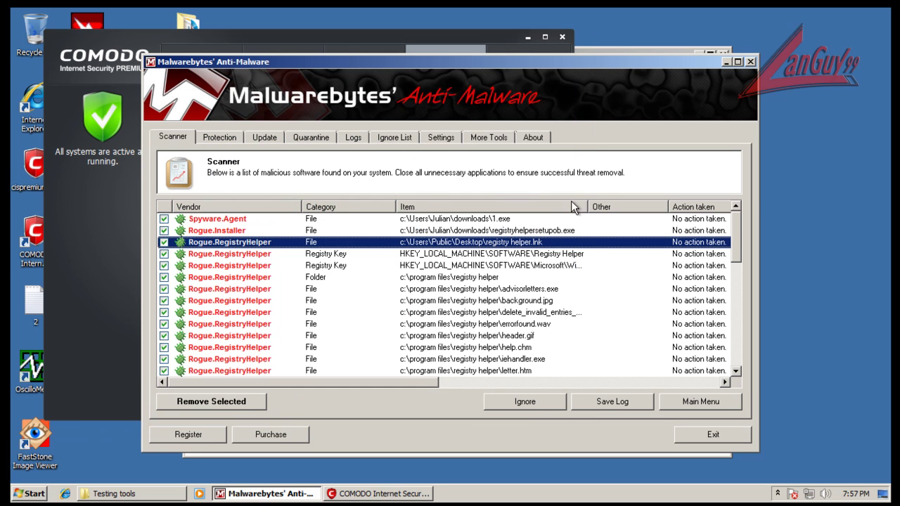
pyautogui.click(483, 231)
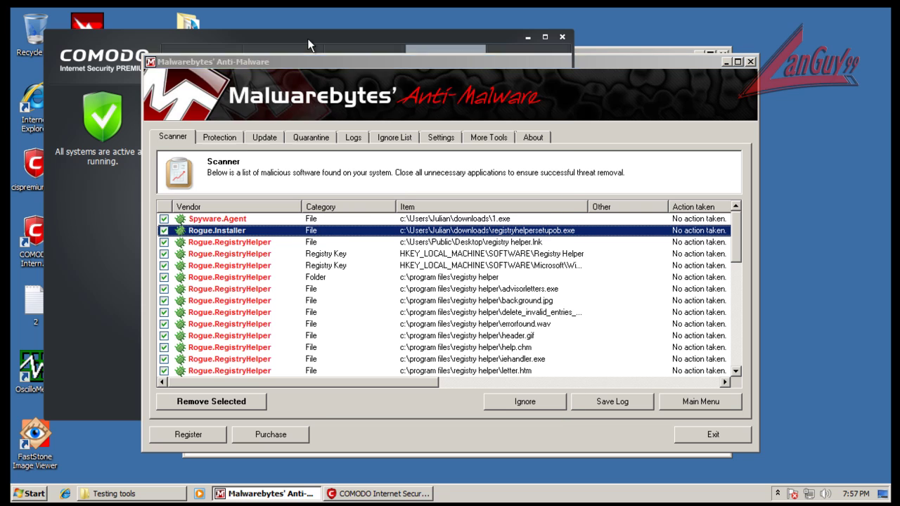
pyautogui.click(308, 40)
pyautogui.click(27, 496)
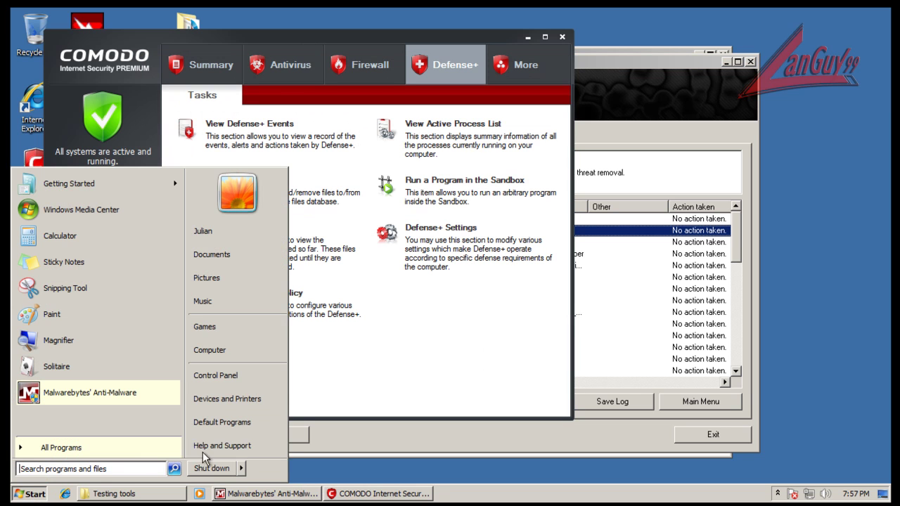
pyautogui.rightClick(212, 351)
pyautogui.click(246, 445)
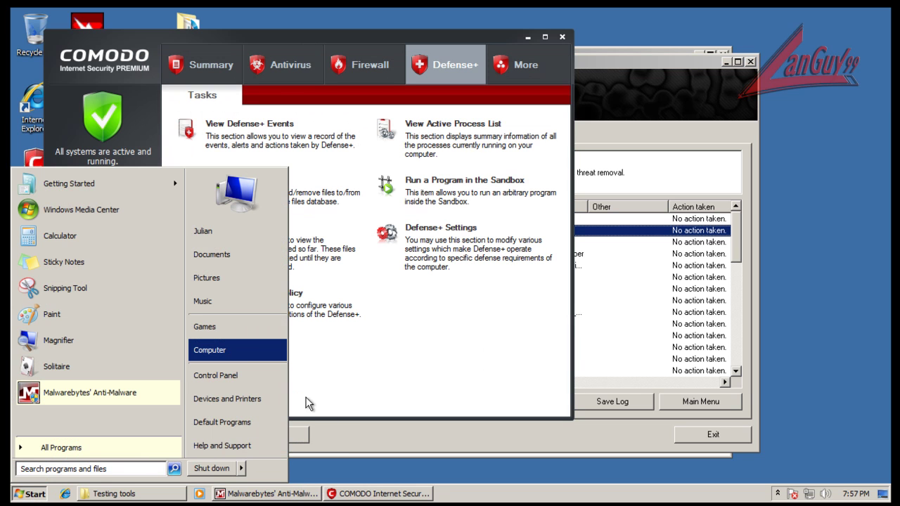
pyautogui.moveTo(372, 23); pyautogui.dragTo(572, 61)
pyautogui.click(414, 37)
pyautogui.click(834, 59)
# Step: Browse the C: drive to the user account's Downloads folder
pyautogui.click(12, 491)
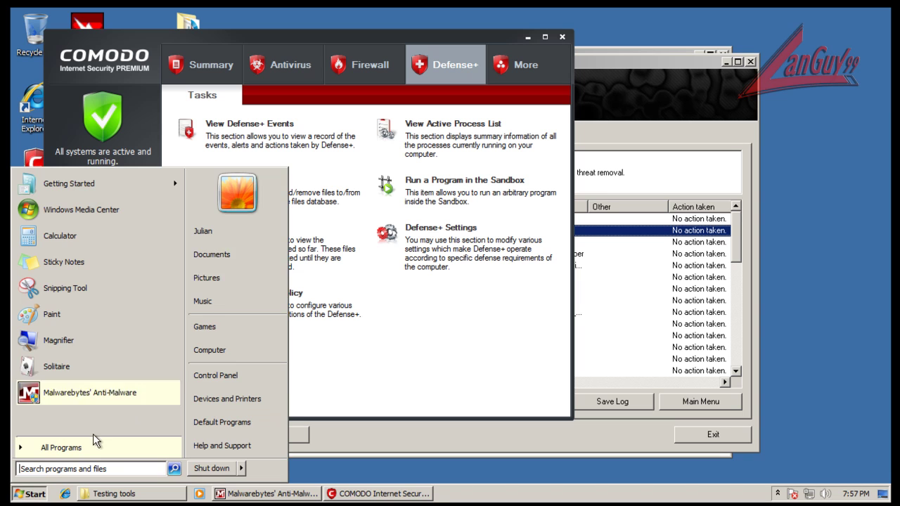
pyautogui.click(221, 349)
pyautogui.click(371, 161)
pyautogui.doubleClick(371, 162)
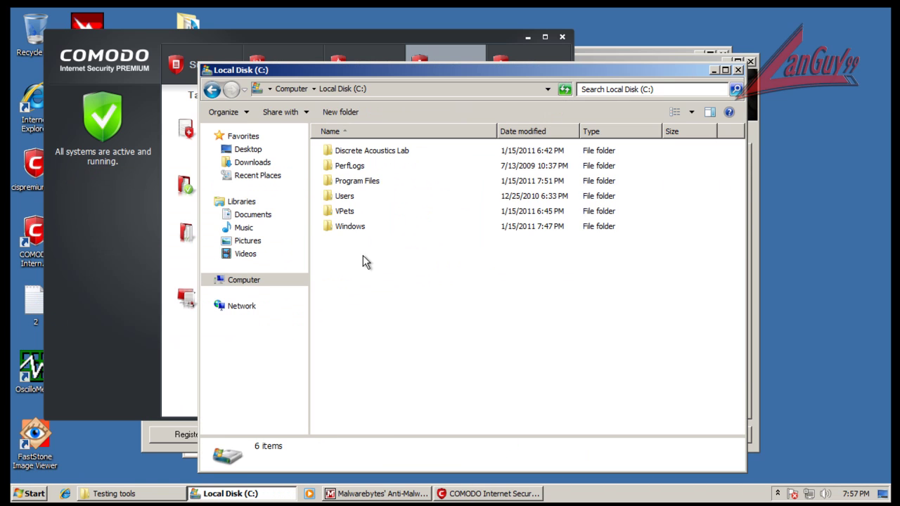
pyautogui.doubleClick(353, 196)
pyautogui.doubleClick(343, 153)
pyautogui.doubleClick(354, 182)
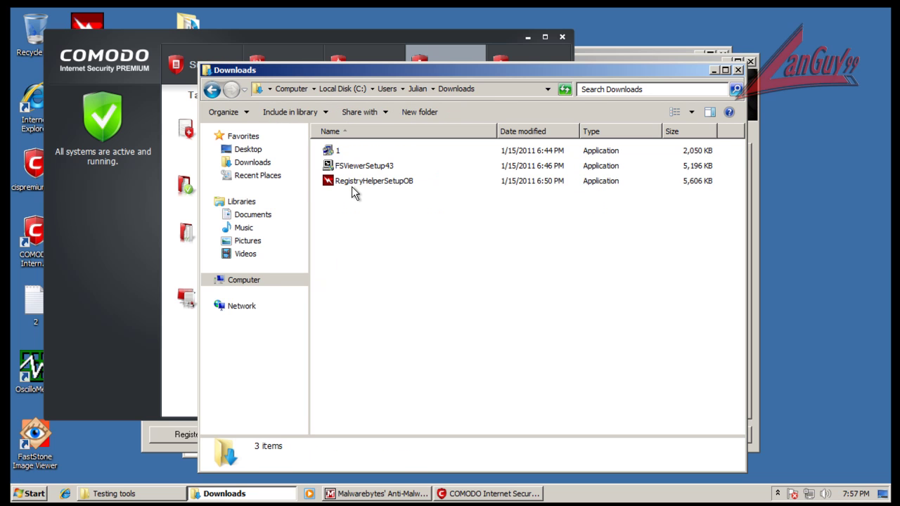
# Step: Show the digital signatures in the properties of RegistryHelperSetupOB, with the properties window moved aside
pyautogui.click(353, 180)
pyautogui.rightClick(353, 180)
pyautogui.click(394, 398)
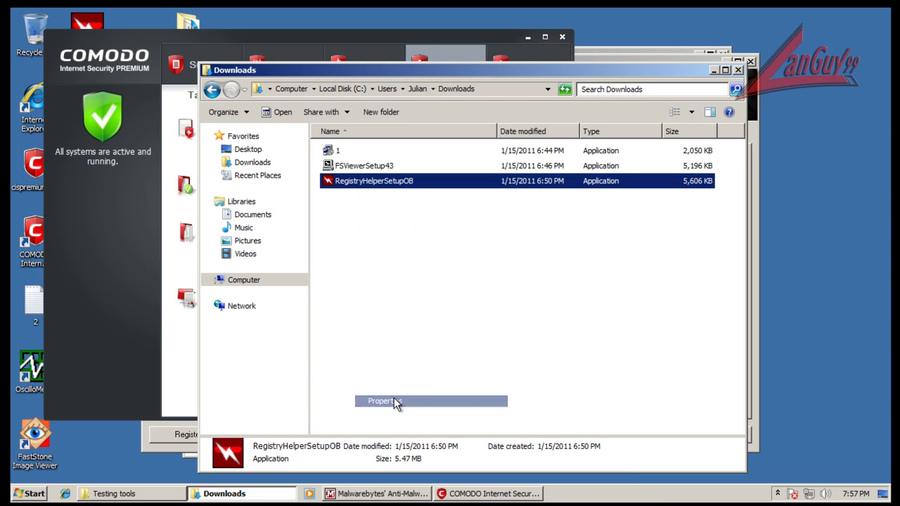
pyautogui.moveTo(568, 136); pyautogui.dragTo(277, 125)
pyautogui.click(294, 154)
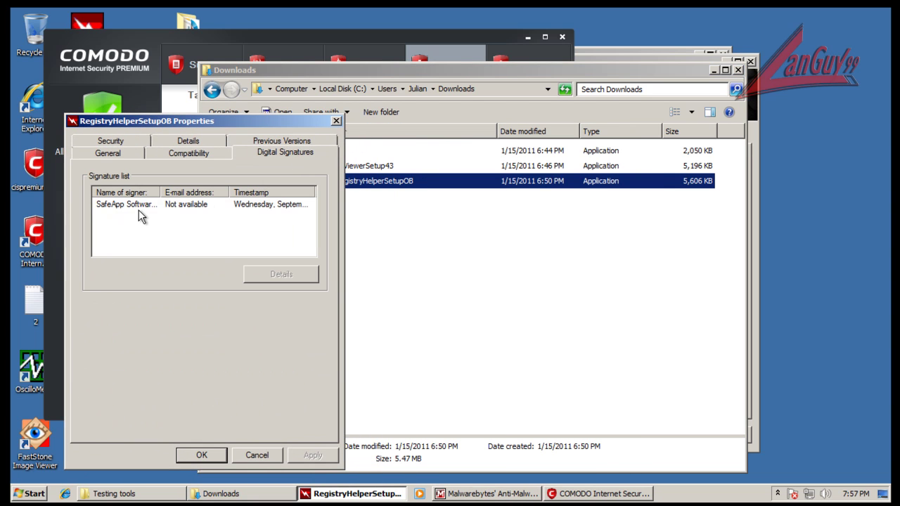
# Step: Open the details of the SafeApp signature on RegistryHelperSetupOB and view the signer's certificate
pyautogui.click(136, 204)
pyautogui.click(270, 271)
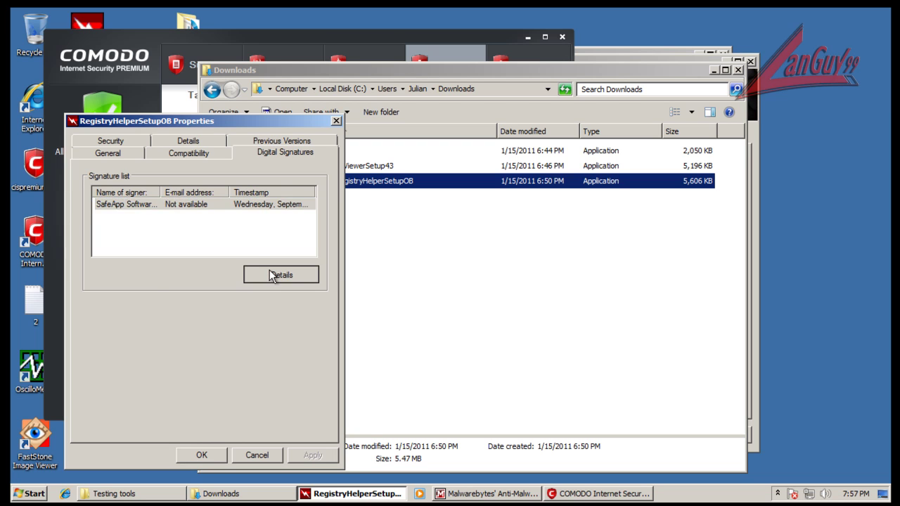
pyautogui.click(161, 380)
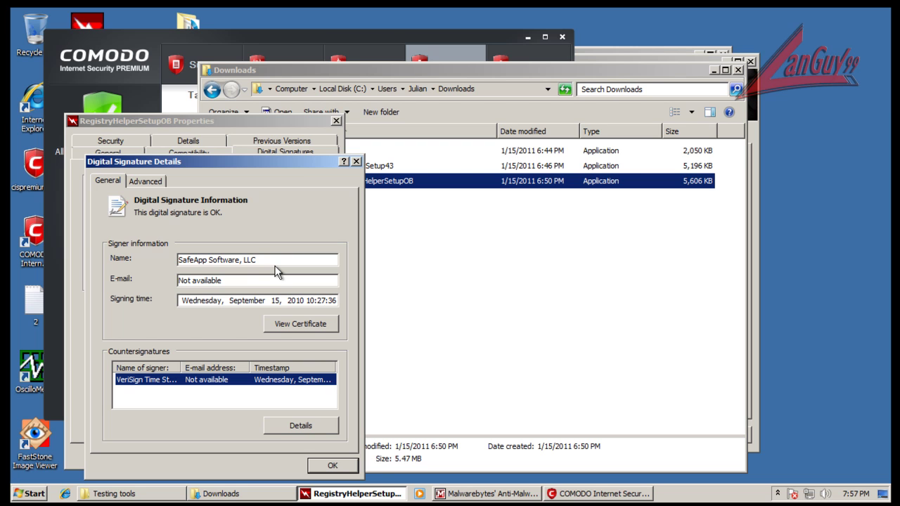
pyautogui.click(296, 322)
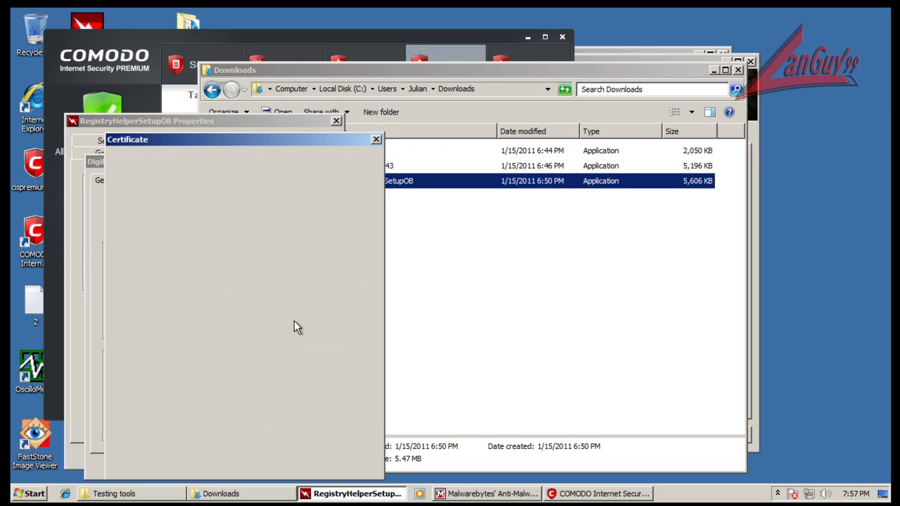
# Step: Return to the COMODO window, move it beside the certificate, and show the Trusted Software Vendors in the Computer Security Policy
pyautogui.click(411, 34)
pyautogui.moveTo(410, 33); pyautogui.dragTo(551, 39)
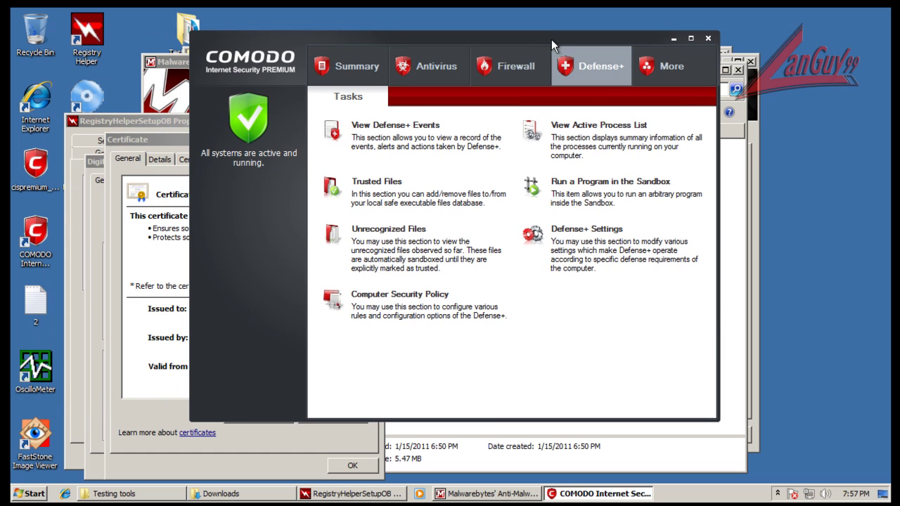
pyautogui.click(386, 295)
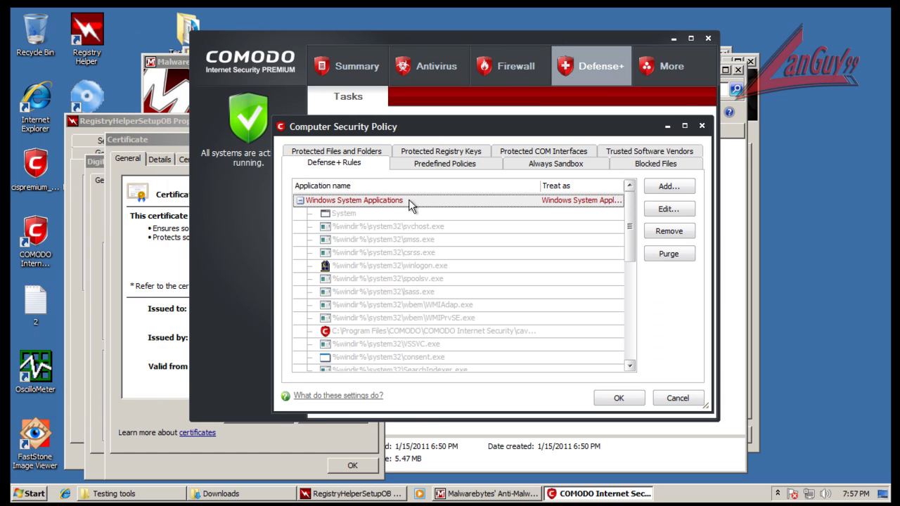
pyautogui.click(629, 150)
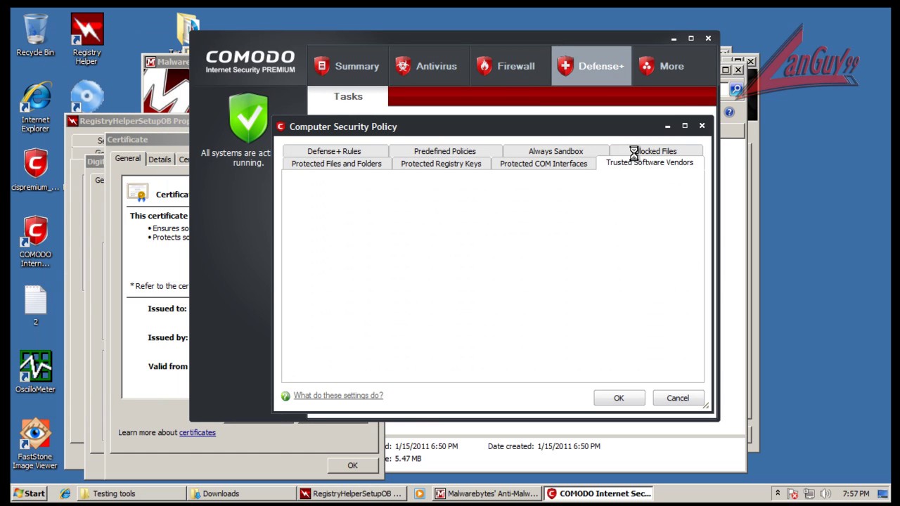
# Step: Start looking through the trusted vendor list, and move the certificate window aside to read the name it is issued to
pyautogui.click(361, 186)
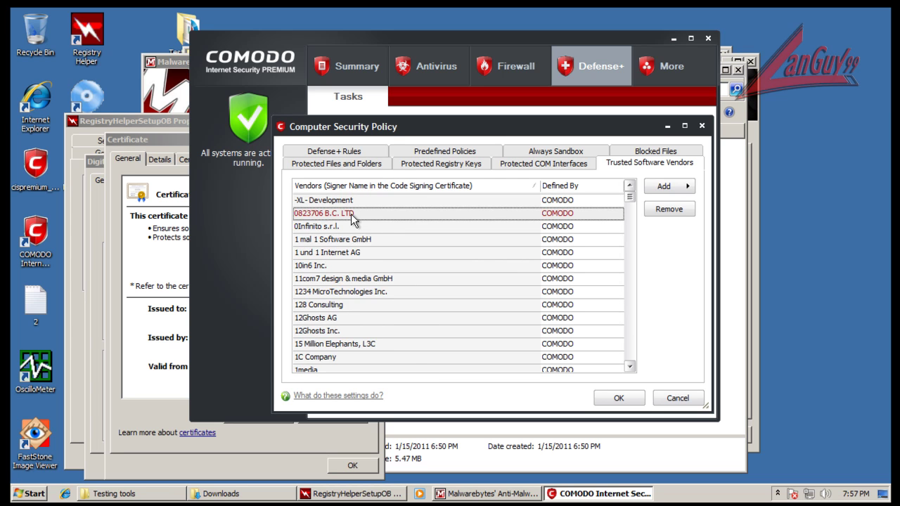
pyautogui.scroll(-9, 351, 213)
pyautogui.moveTo(628, 197); pyautogui.dragTo(629, 216)
pyautogui.click(180, 141)
pyautogui.moveTo(187, 141); pyautogui.dragTo(152, 141)
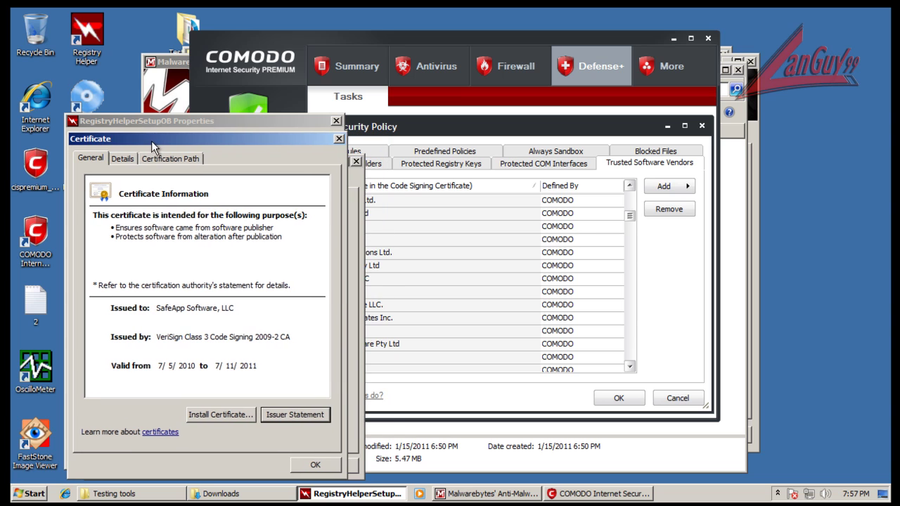
# Step: Find SafeApp Software, LLC in the trusted vendor list and select its entry
pyautogui.moveTo(629, 215); pyautogui.dragTo(624, 283)
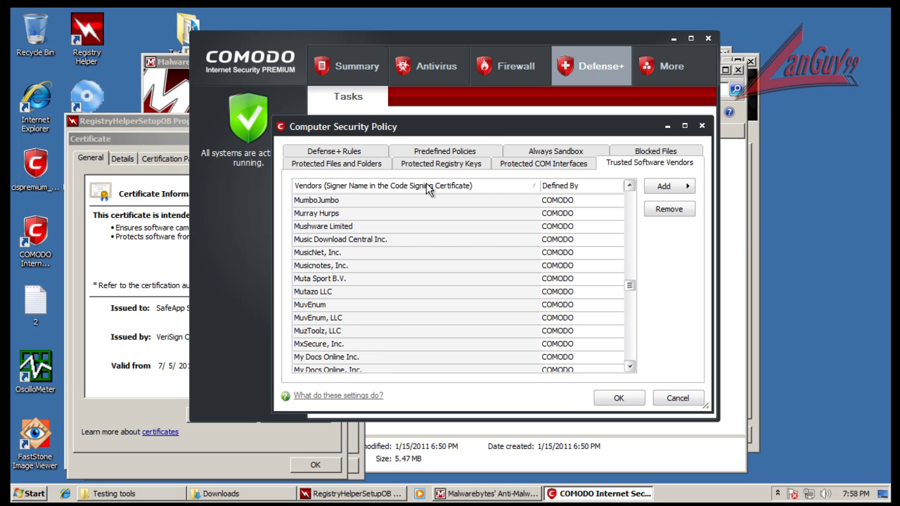
pyautogui.scroll(-8, 612, 265)
pyautogui.moveTo(628, 289); pyautogui.dragTo(627, 309)
pyautogui.scroll(-3, 418, 280)
pyautogui.scroll(-6, 417, 280)
pyautogui.scroll(-9, 418, 279)
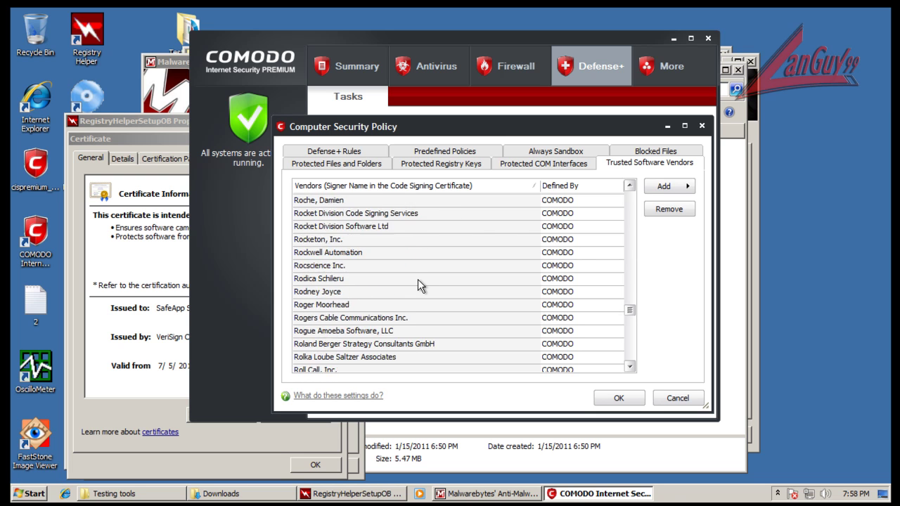
pyautogui.scroll(-12, 417, 279)
pyautogui.scroll(3, 417, 279)
pyautogui.scroll(-10, 319, 299)
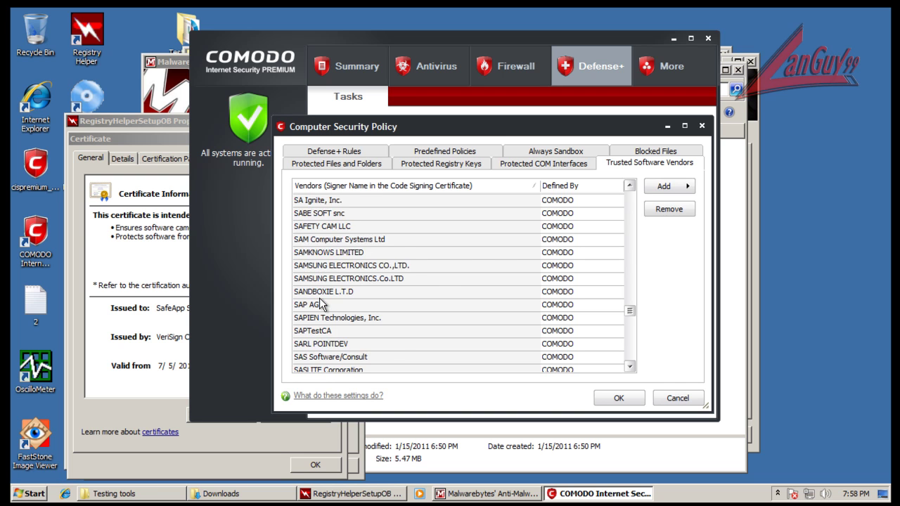
pyautogui.scroll(-10, 320, 299)
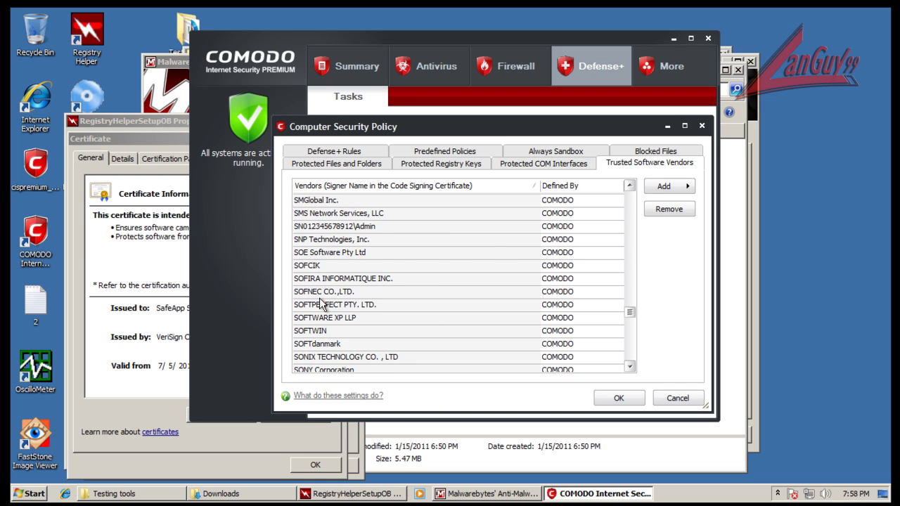
pyautogui.scroll(-10, 320, 302)
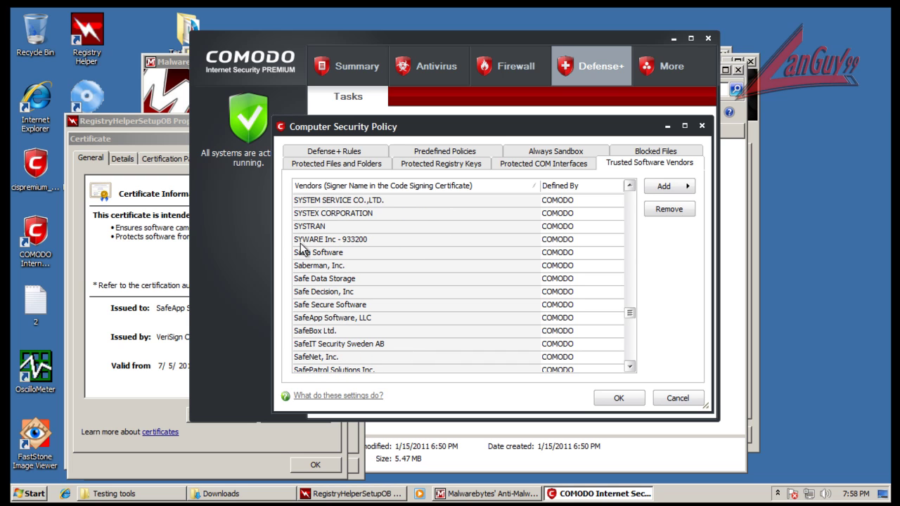
pyautogui.click(328, 320)
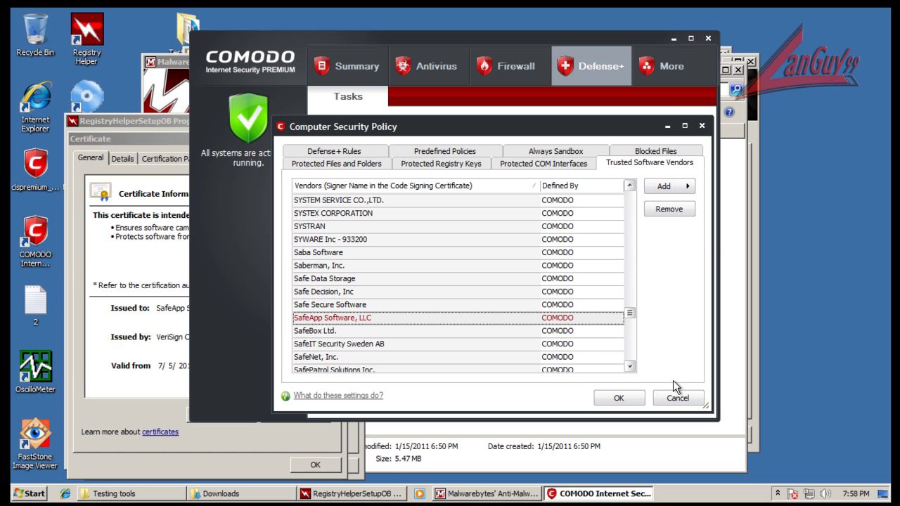
# Step: Close the certificate and signature details, and check the file details of RegistryHelperSetupOB before closing its properties
pyautogui.click(170, 135)
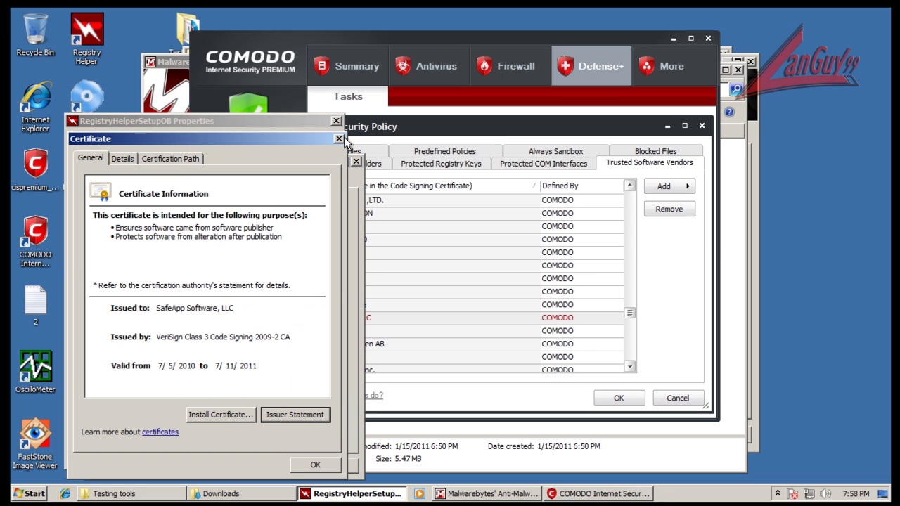
pyautogui.click(334, 135)
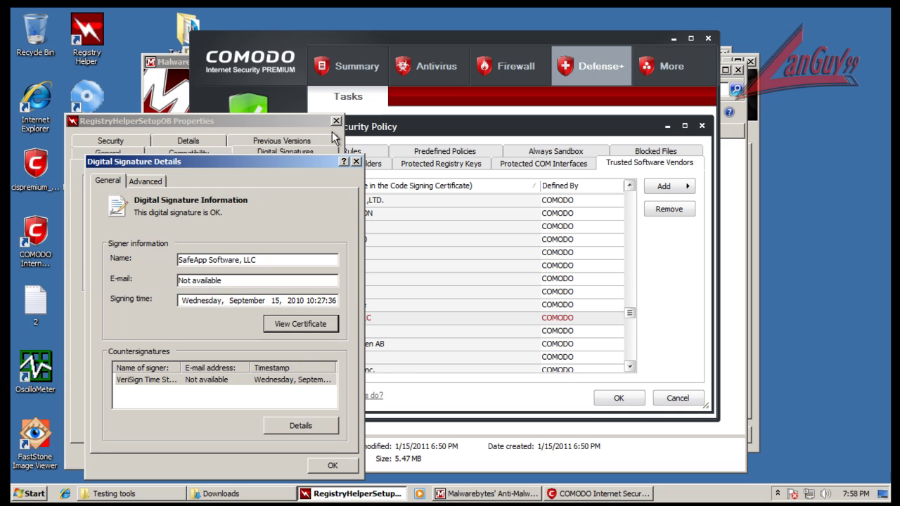
pyautogui.click(356, 162)
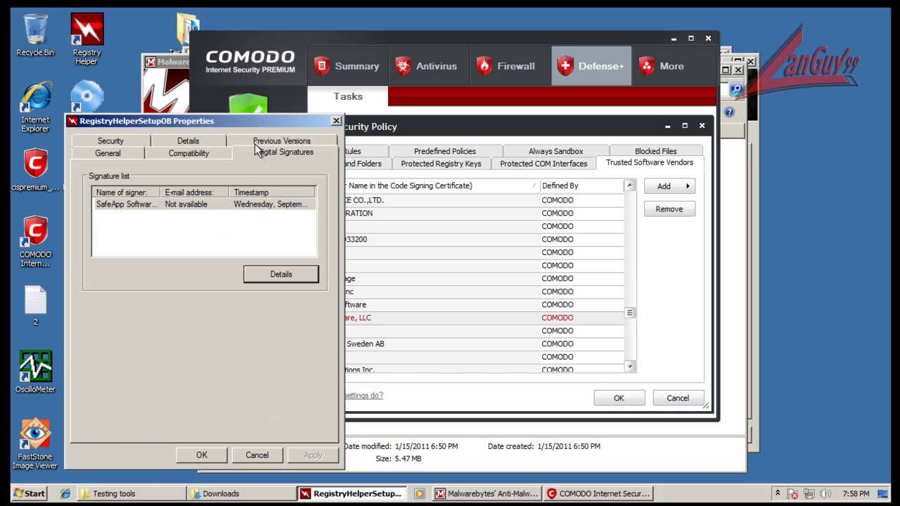
pyautogui.click(198, 143)
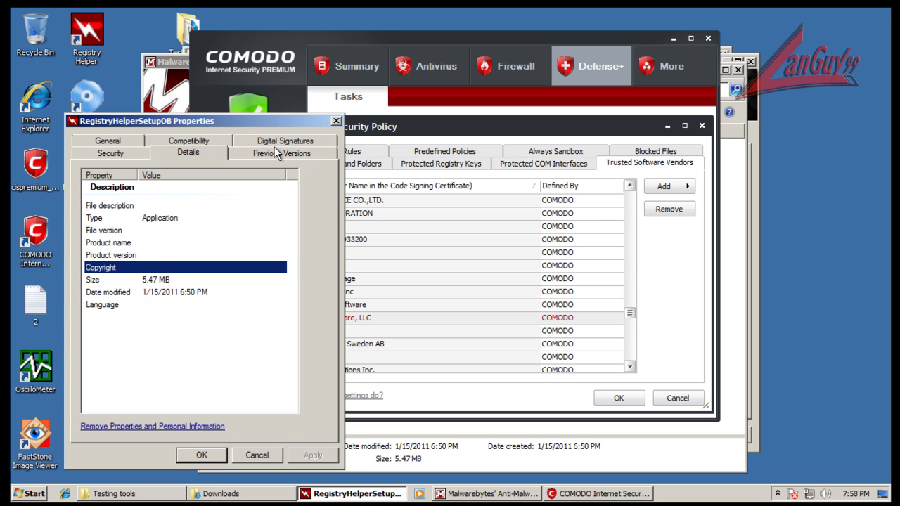
pyautogui.click(337, 122)
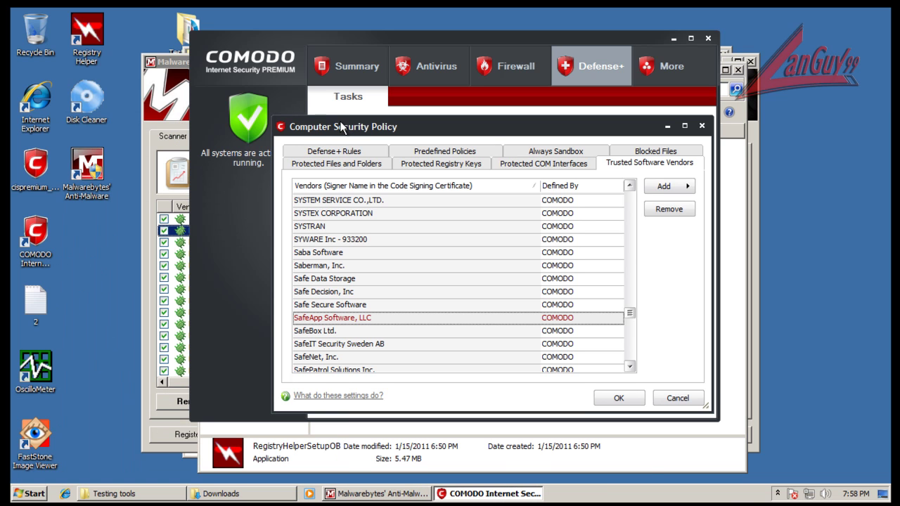
# Step: Compare the Malwarebytes detections with COMODO's trusted vendor list, and close the Computer Security Policy and COMODO windows
pyautogui.click(173, 68)
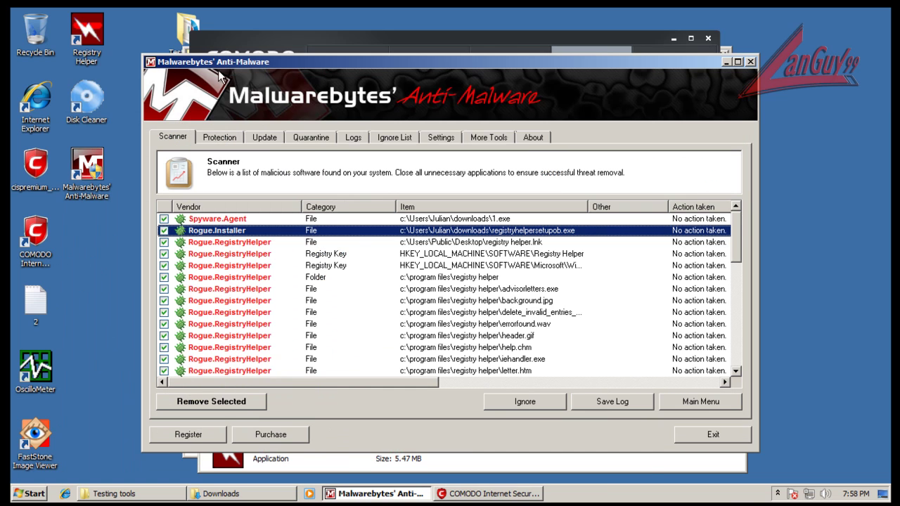
pyautogui.moveTo(250, 62); pyautogui.dragTo(169, 76)
pyautogui.click(530, 37)
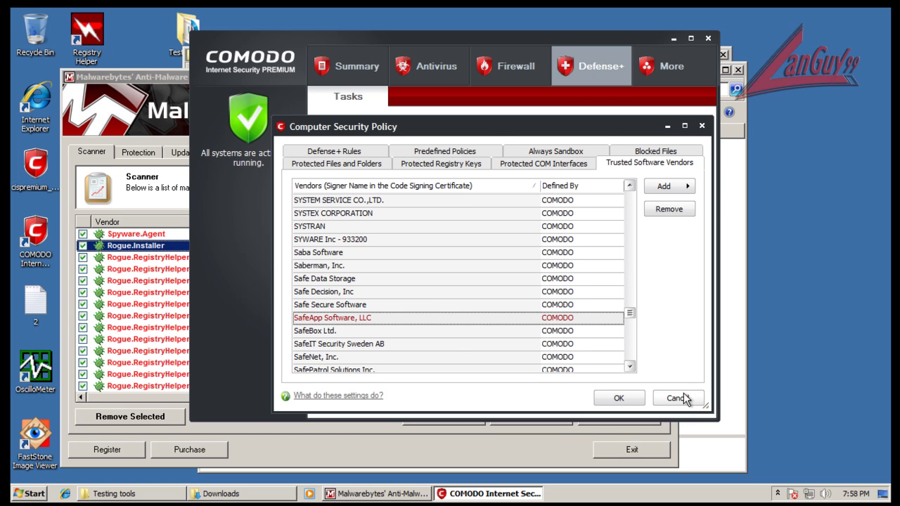
pyautogui.click(183, 76)
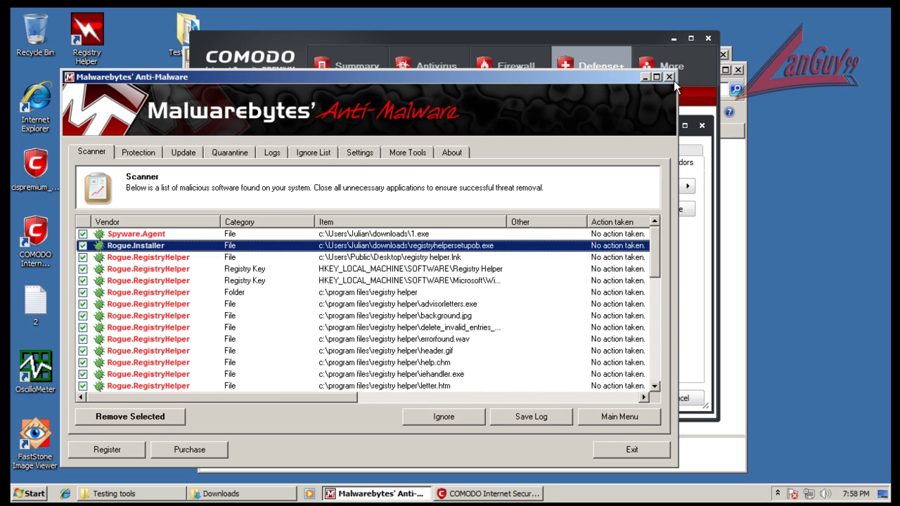
pyautogui.click(656, 40)
pyautogui.moveTo(628, 314); pyautogui.dragTo(628, 338)
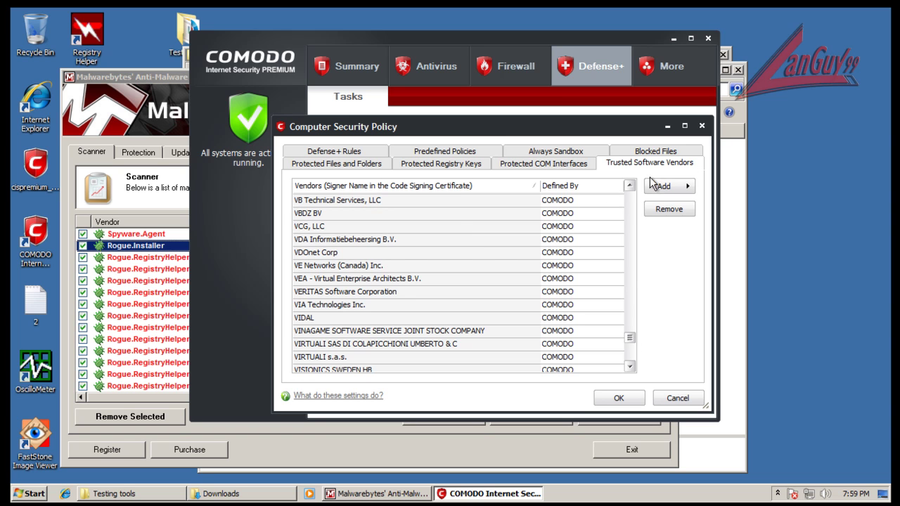
pyautogui.click(702, 127)
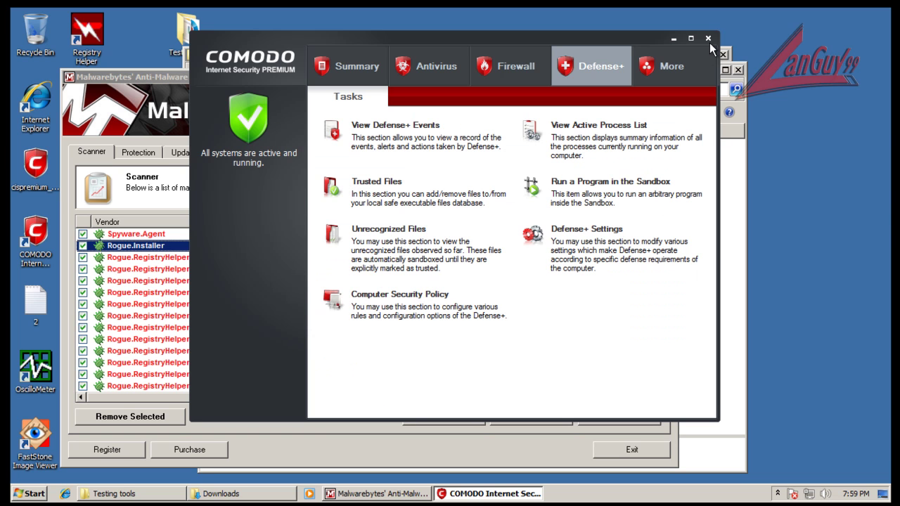
pyautogui.click(708, 39)
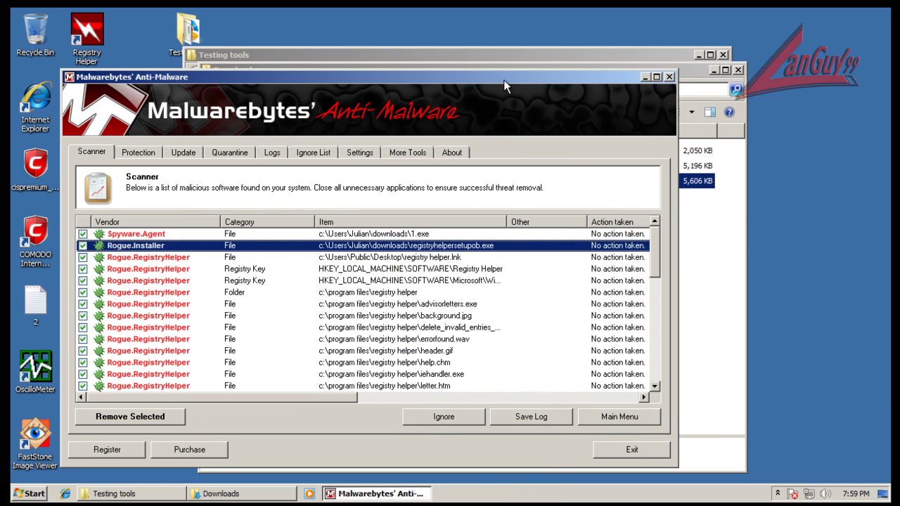
# Step: Remove all selected Malwarebytes detections, close the removal log, and restart the computer to complete the removal
pyautogui.moveTo(504, 80); pyautogui.dragTo(602, 67)
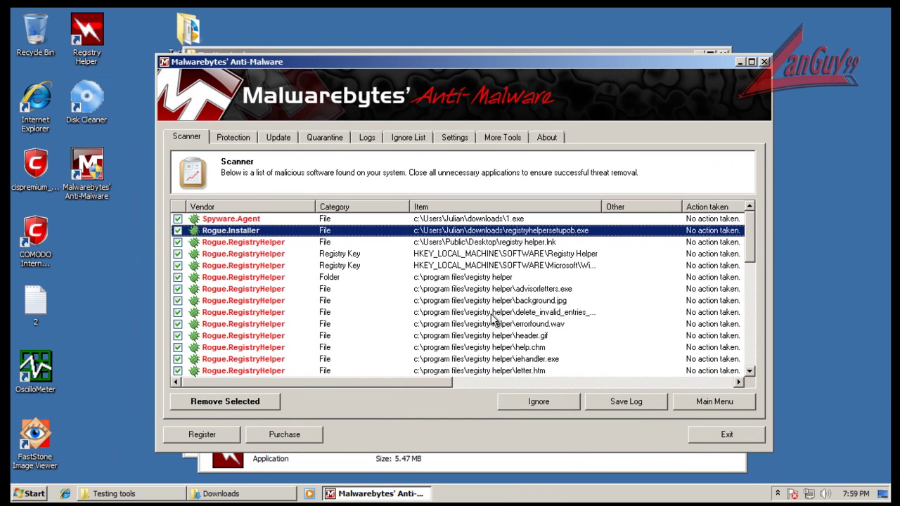
pyautogui.click(229, 404)
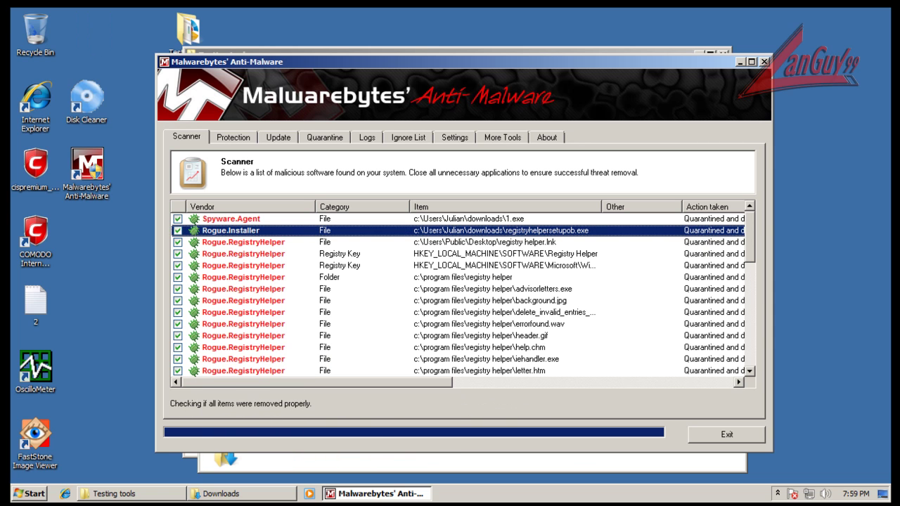
pyautogui.click(519, 311)
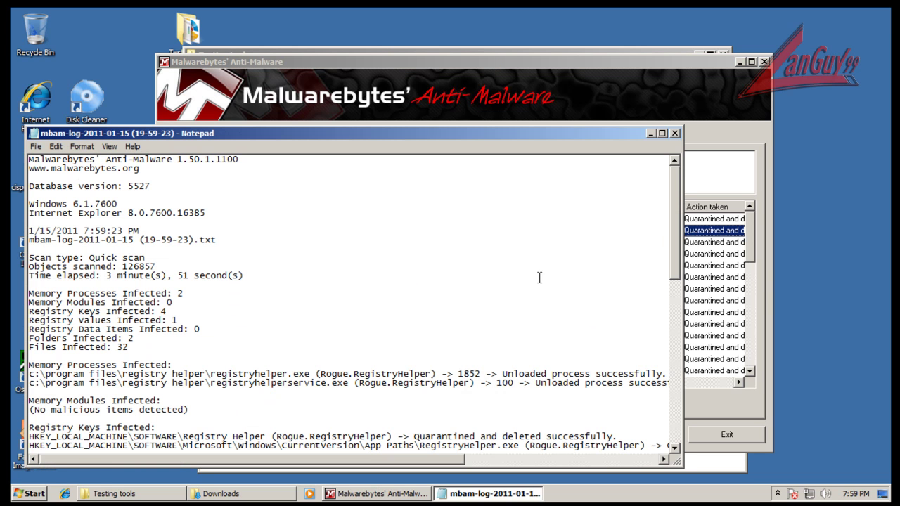
pyautogui.click(673, 134)
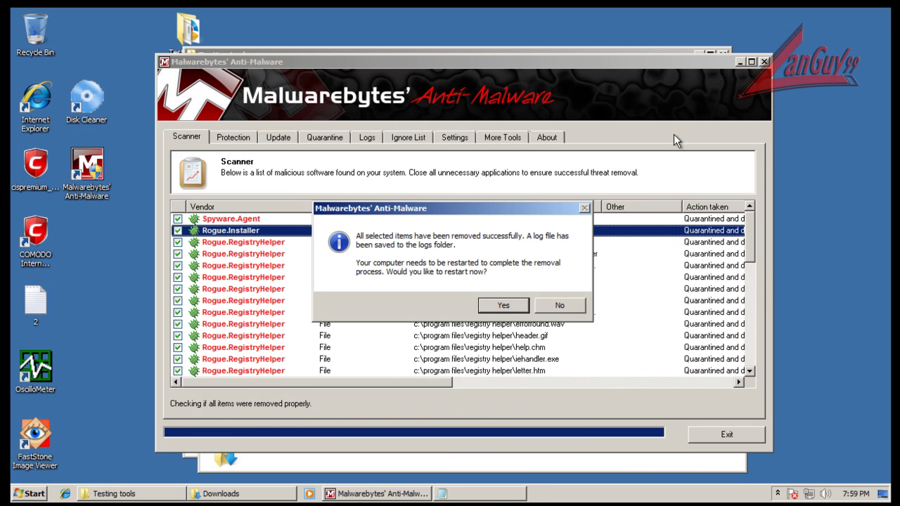
pyautogui.click(512, 306)
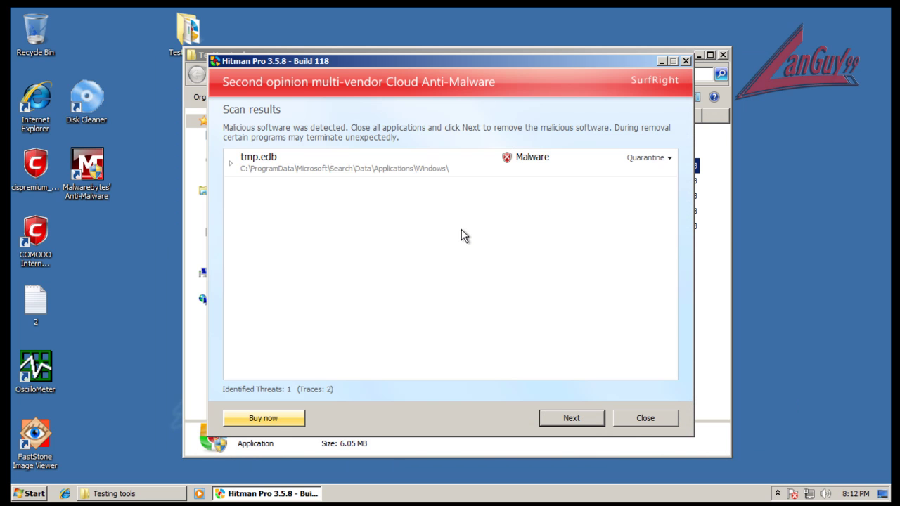
# Step: Expand the tmp.edb detection in the Hitman Pro scan results to read its details, and close Hitman Pro
pyautogui.click(230, 164)
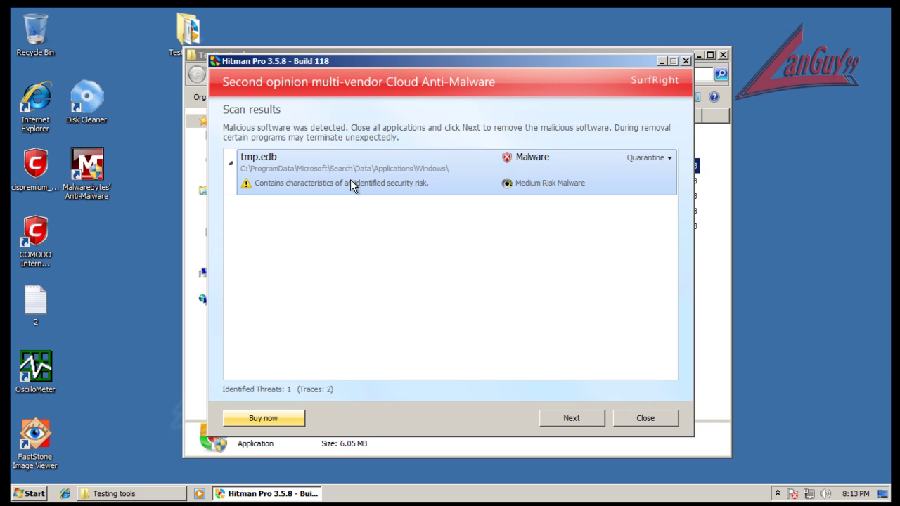
pyautogui.click(646, 417)
pyautogui.click(349, 275)
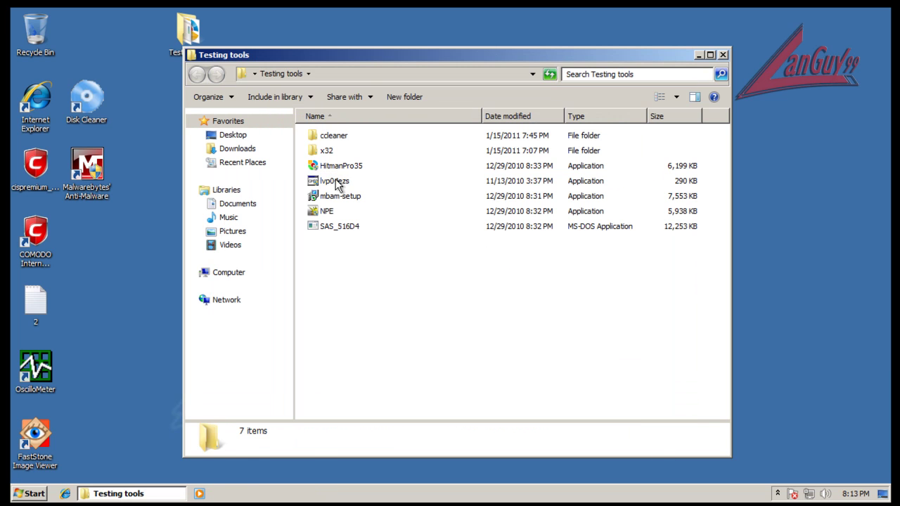
# Step: Run lvp04ezs and SAS_516D4 from the Testing tools folder, allow both to make changes to the computer, and close the folder
pyautogui.doubleClick(344, 181)
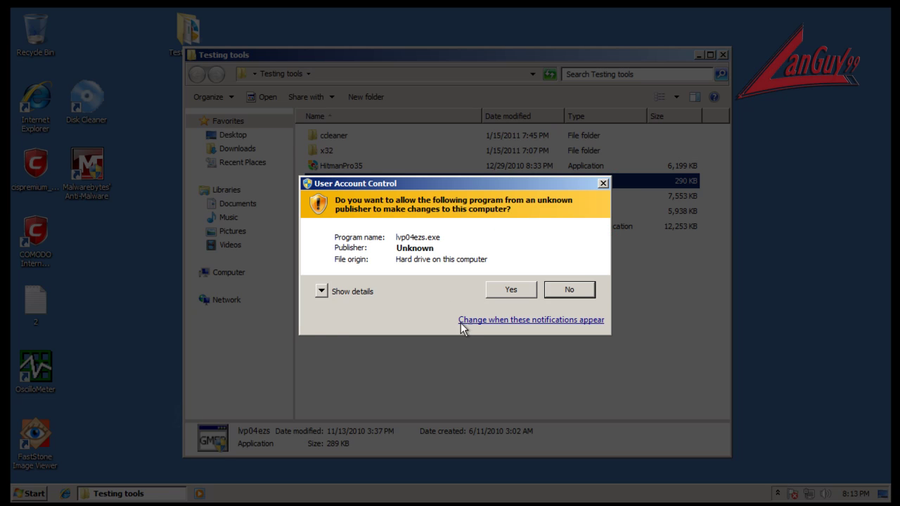
pyautogui.click(492, 290)
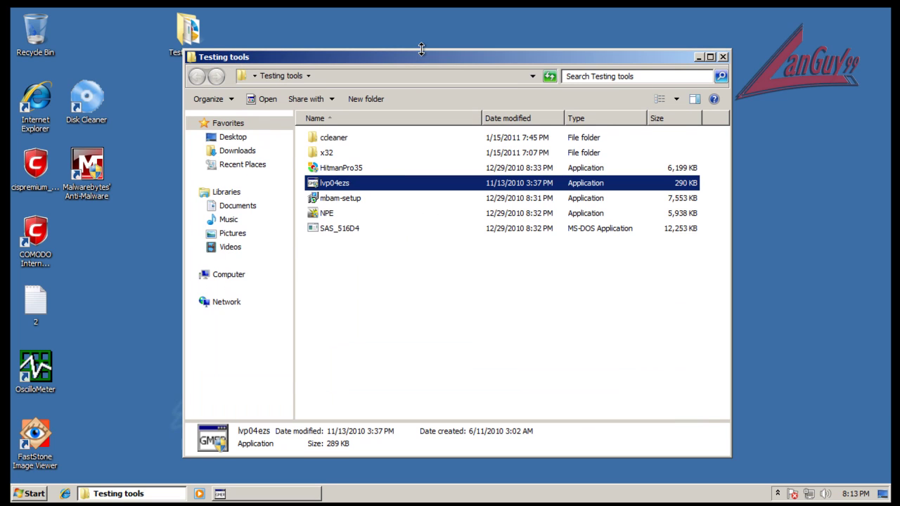
pyautogui.doubleClick(338, 230)
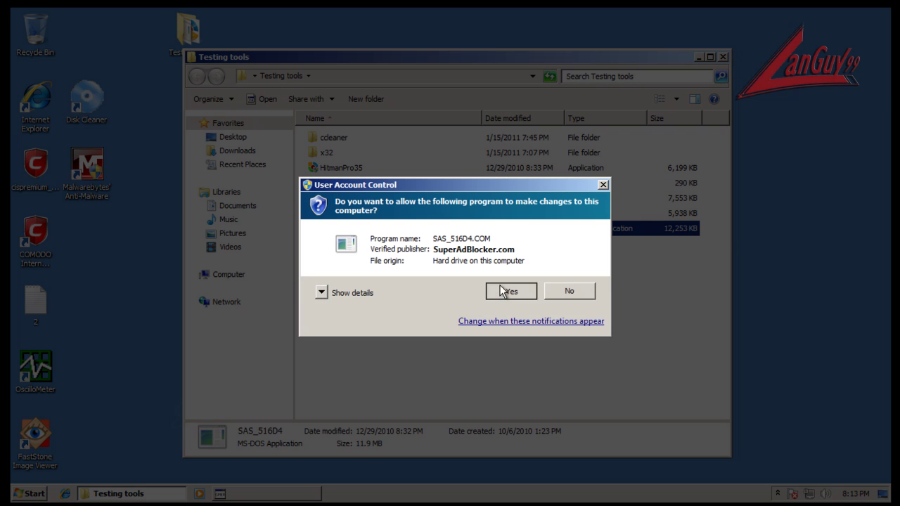
pyautogui.click(529, 291)
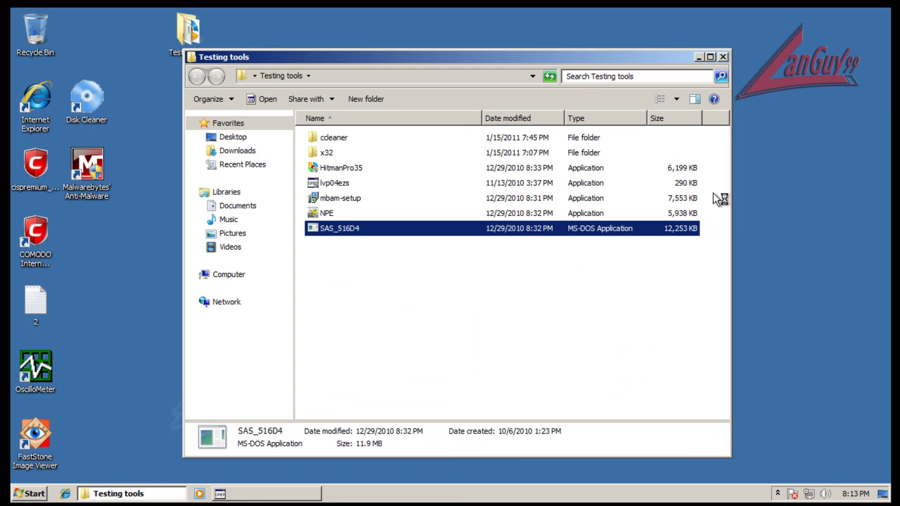
pyautogui.click(722, 58)
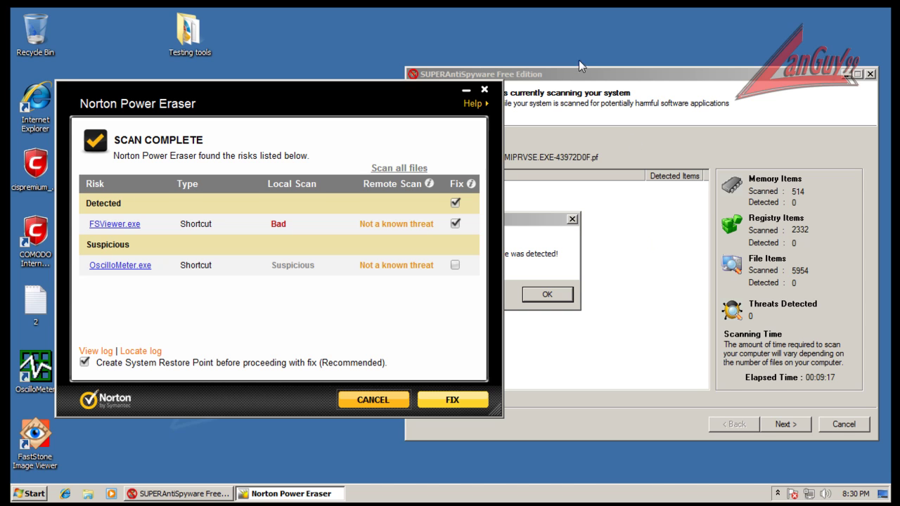
# Step: Acknowledge the completed SUPERAntiSpyware scan and close the program's main menu
pyautogui.click(552, 224)
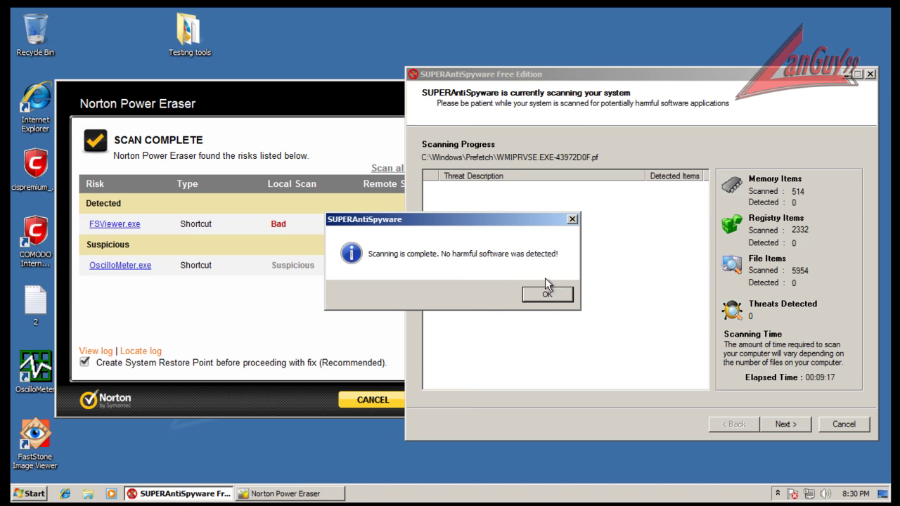
pyautogui.click(550, 294)
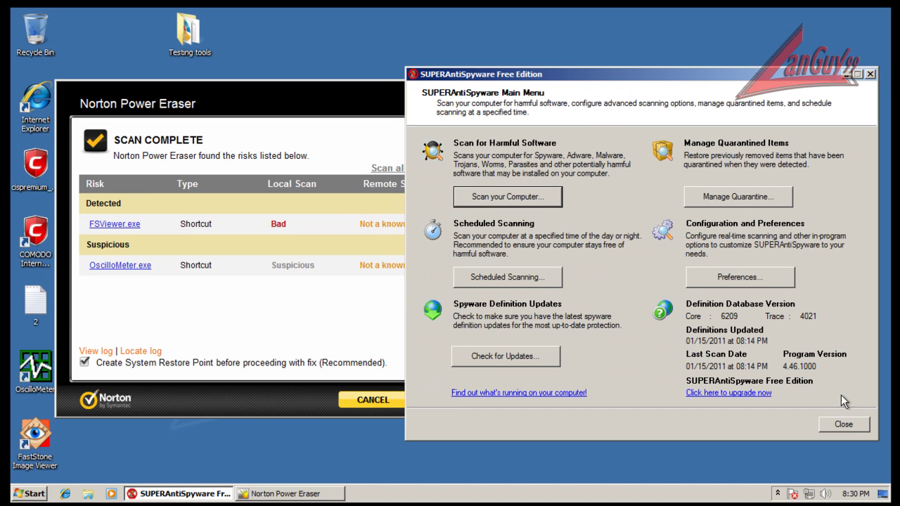
pyautogui.click(844, 423)
# Step: Examine the reputation and threat details of FSViewer.exe in the Norton Power Eraser results, and return to the risk list
pyautogui.moveTo(337, 100); pyautogui.dragTo(428, 99)
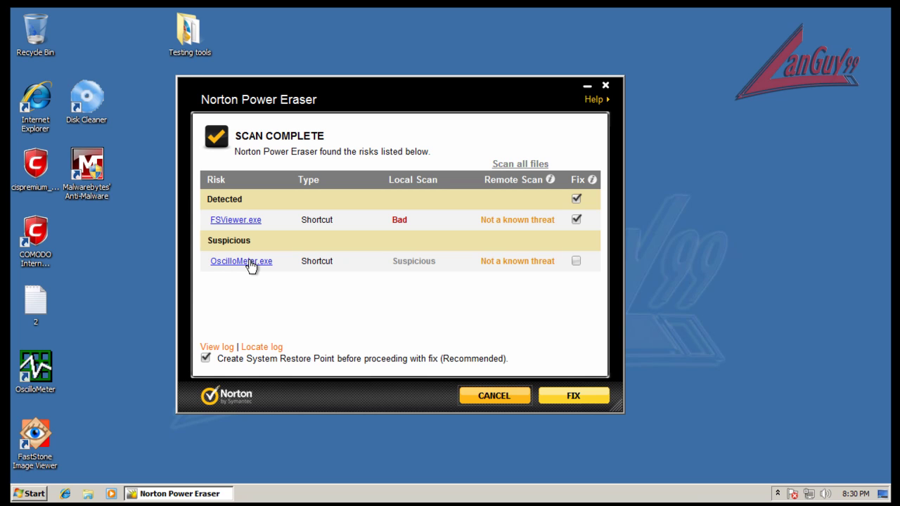
pyautogui.click(253, 221)
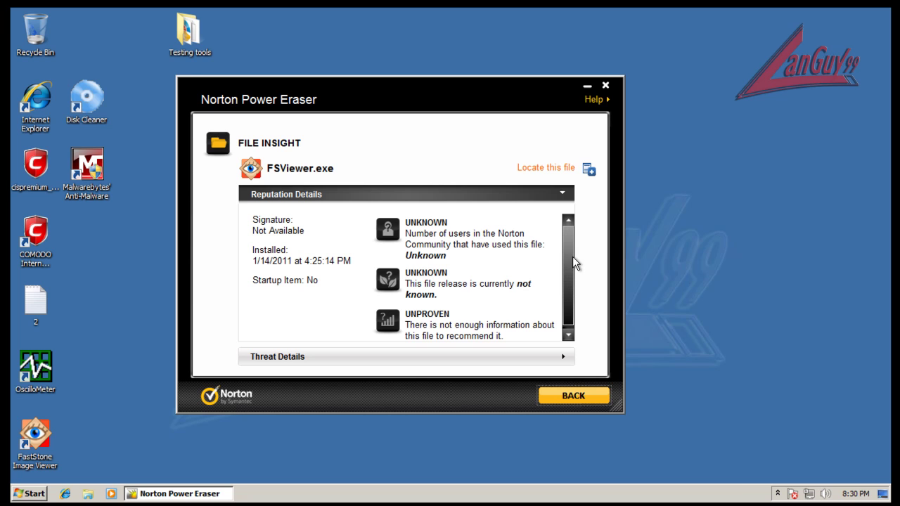
pyautogui.scroll(-1, 572, 274)
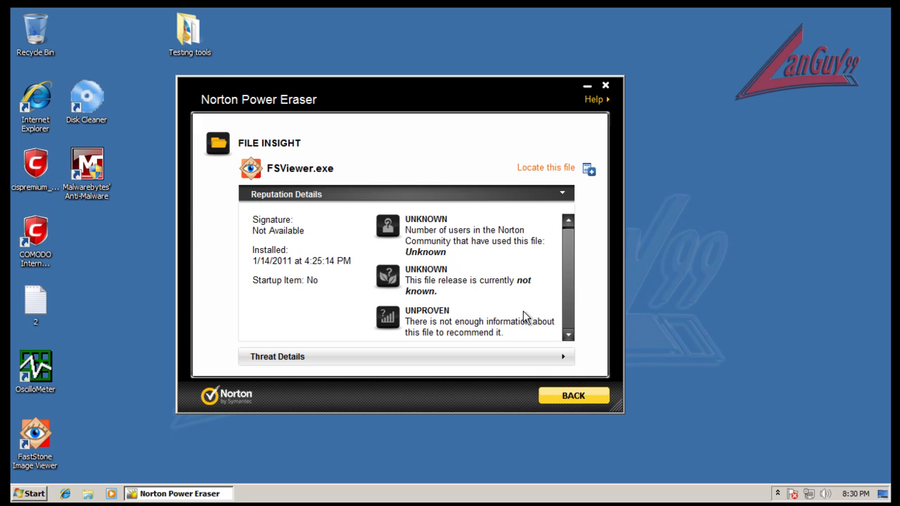
pyautogui.click(526, 356)
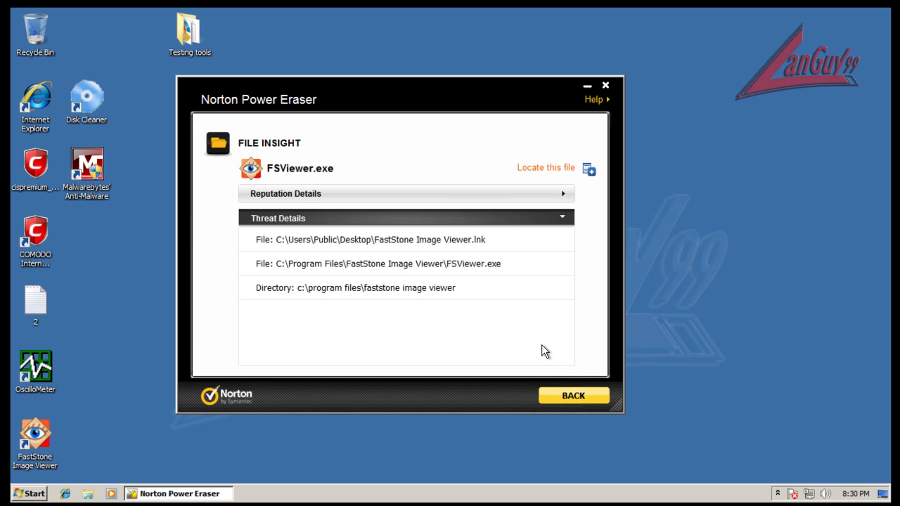
pyautogui.click(548, 395)
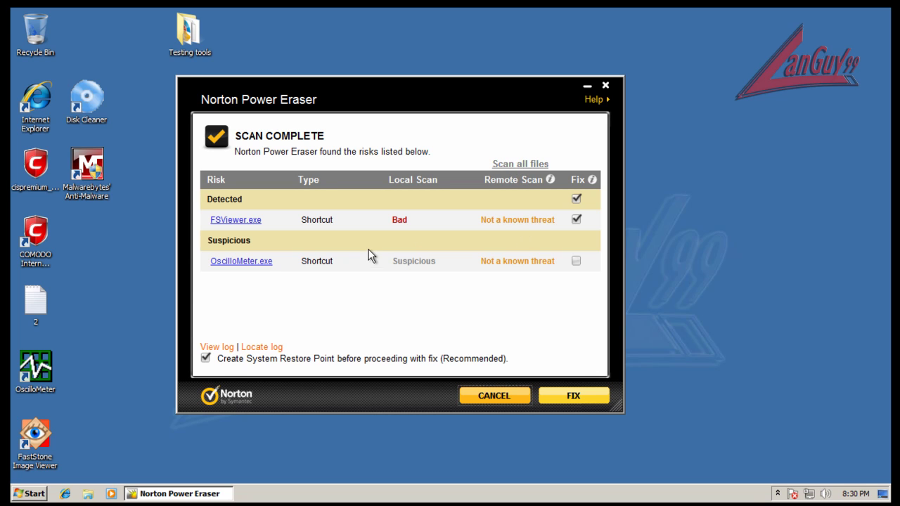
# Step: Examine the reputation and threat details of OscilloMeter.exe, and close Norton Power Eraser without fixing any of the listed risks
pyautogui.click(258, 262)
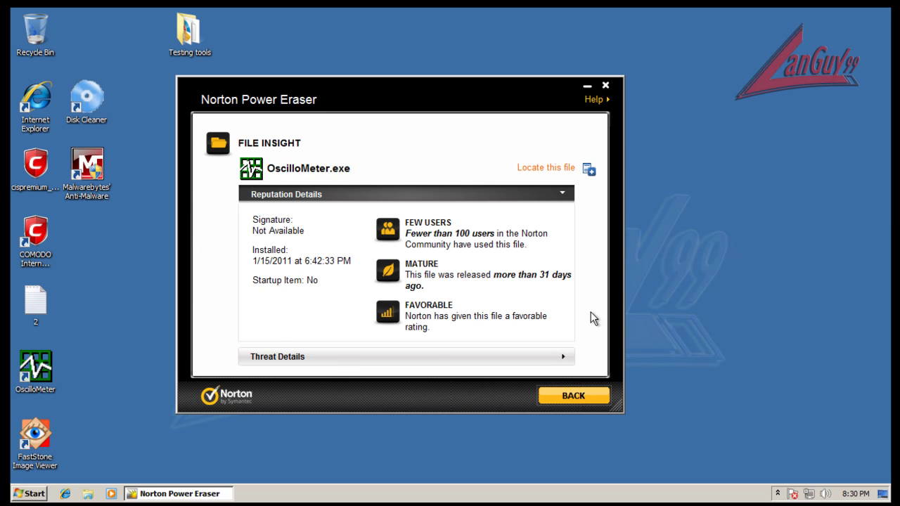
pyautogui.click(575, 396)
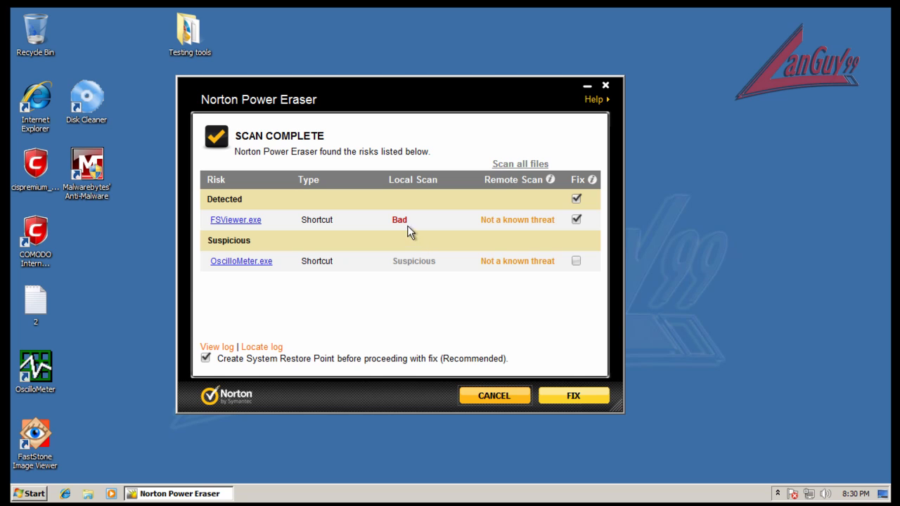
pyautogui.click(258, 263)
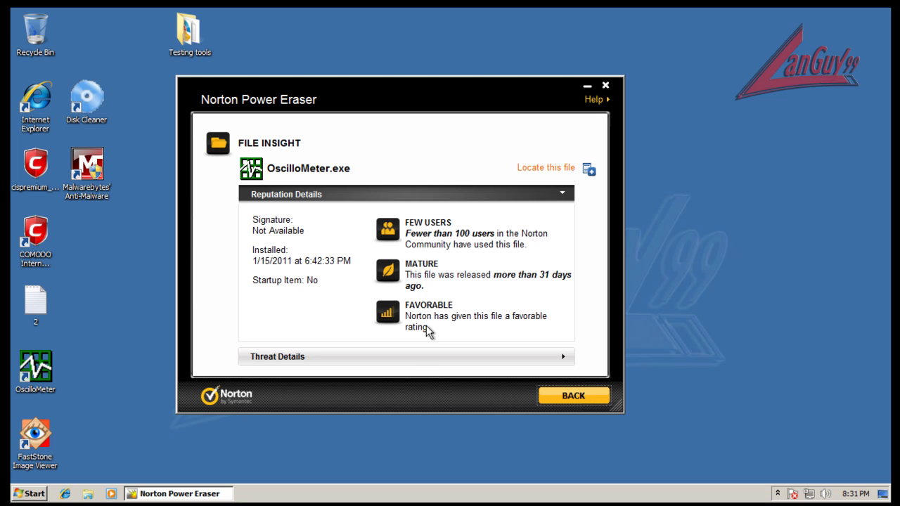
pyautogui.click(544, 356)
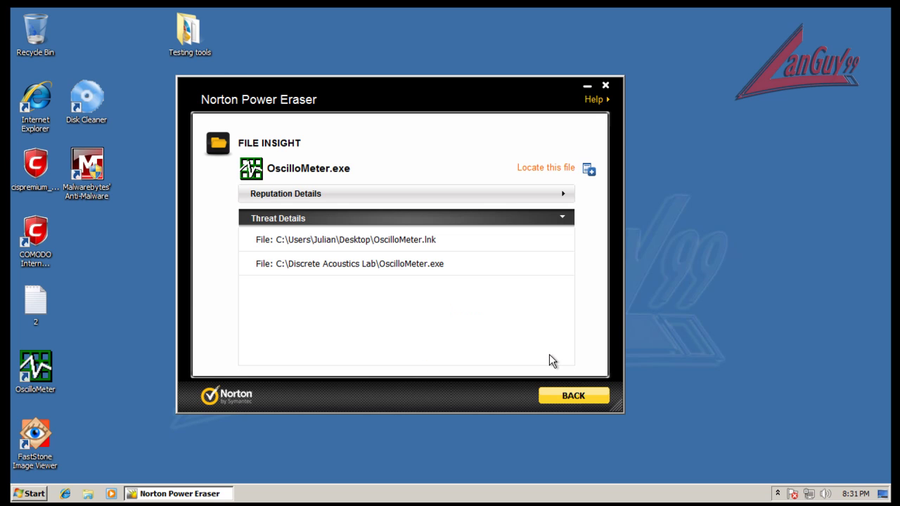
pyautogui.click(516, 195)
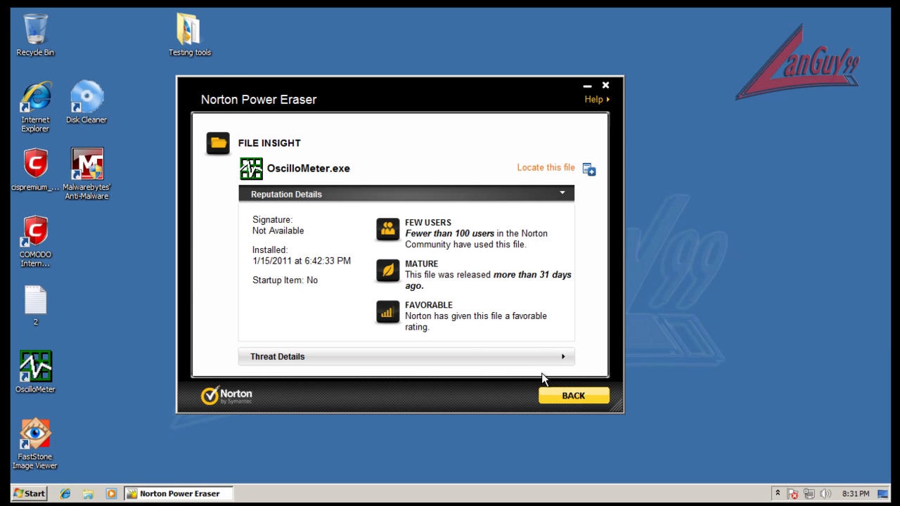
pyautogui.click(572, 398)
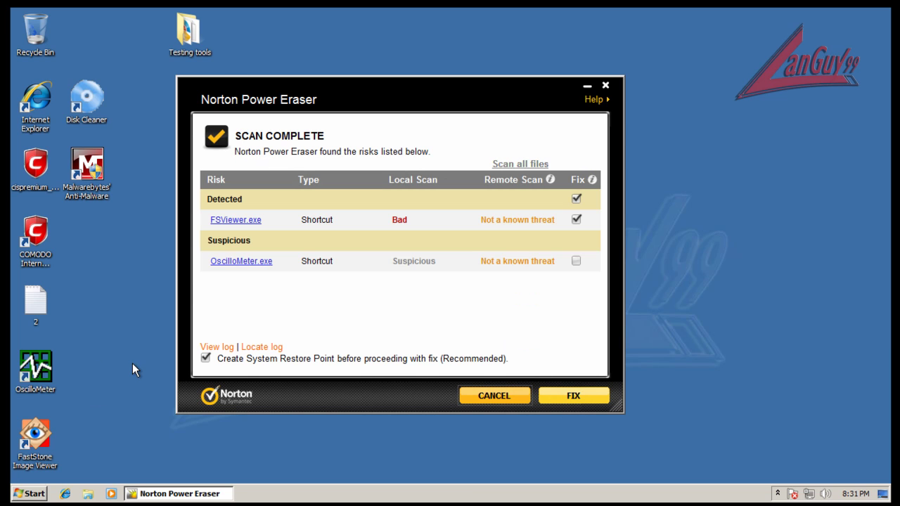
pyautogui.click(605, 87)
pyautogui.moveTo(300, 200); pyautogui.dragTo(403, 217)
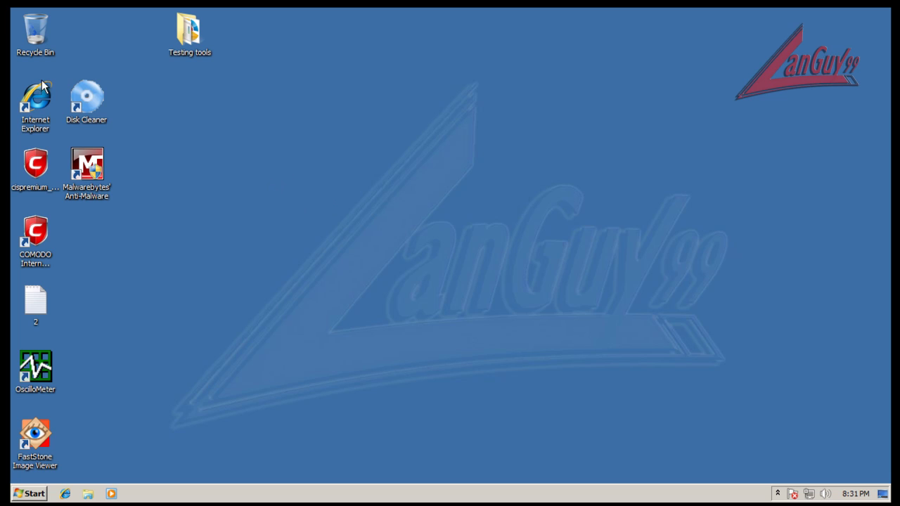
# Step: Line up the Disk Cleaner, Malwarebytes' Anti-Malware and Testing tools icons in the second column of the desktop
pyautogui.moveTo(86, 97); pyautogui.dragTo(86, 29)
pyautogui.moveTo(87, 164); pyautogui.dragTo(87, 97)
pyautogui.click(149, 96)
pyautogui.click(184, 33)
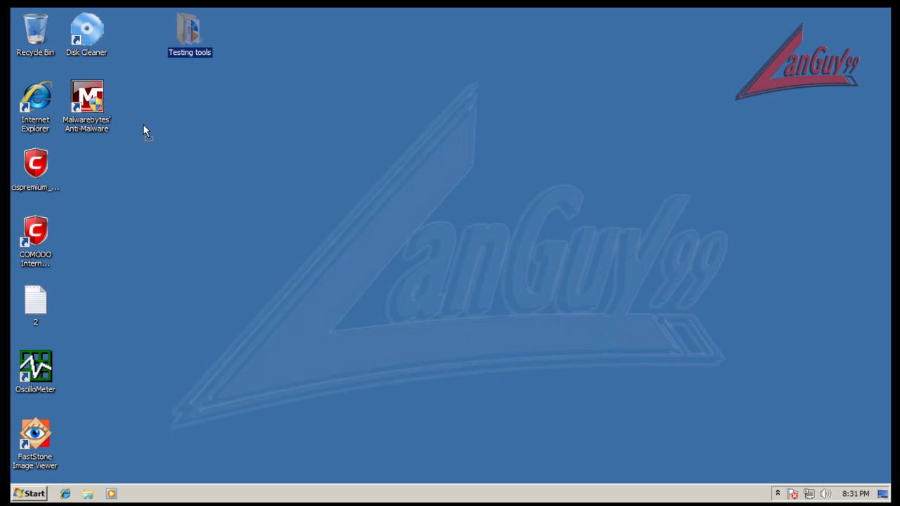
pyautogui.moveTo(92, 174); pyautogui.dragTo(90, 173)
# Step: Open the Testing tools folder to review the scanners used in the test, and close it
pyautogui.doubleClick(79, 156)
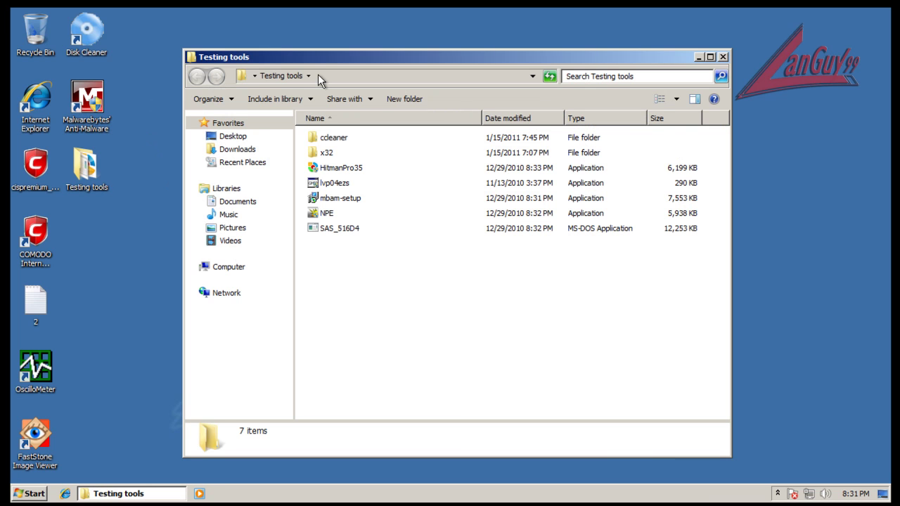
pyautogui.moveTo(325, 61); pyautogui.dragTo(316, 57)
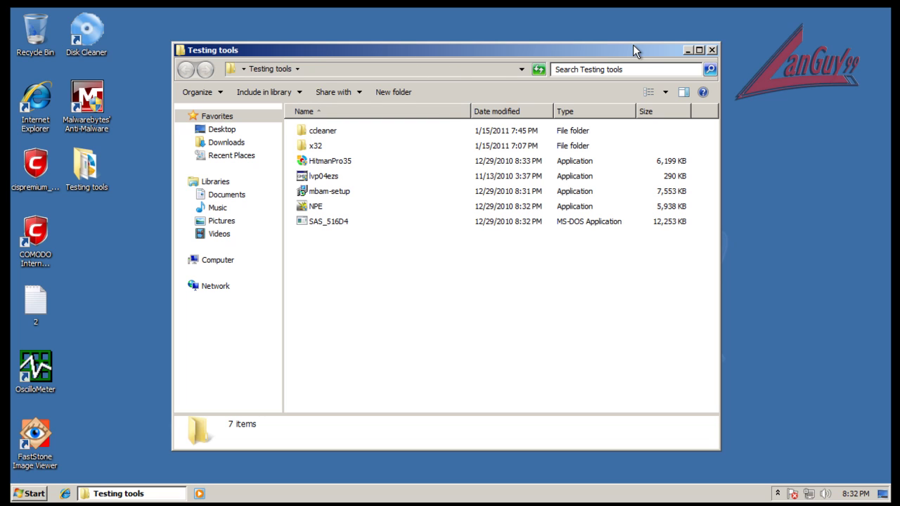
pyautogui.click(711, 50)
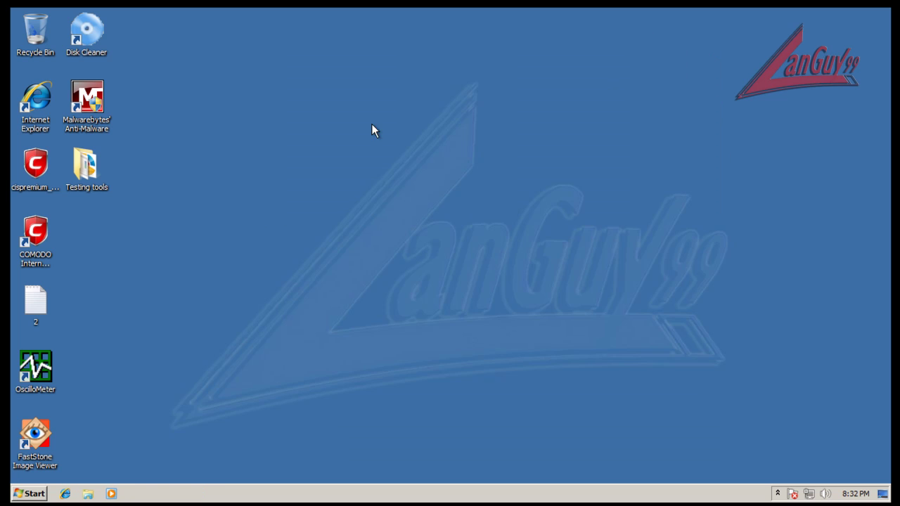
# Step: Bring up Disk Cleaner from the hidden background programs to examine its Scan Now page and publisher
pyautogui.moveTo(281, 153); pyautogui.dragTo(709, 356)
pyautogui.click(778, 495)
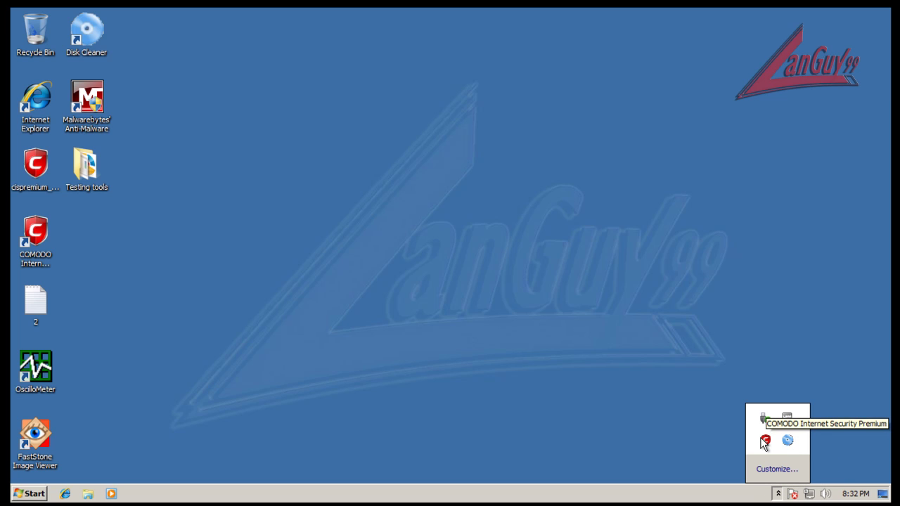
pyautogui.click(788, 443)
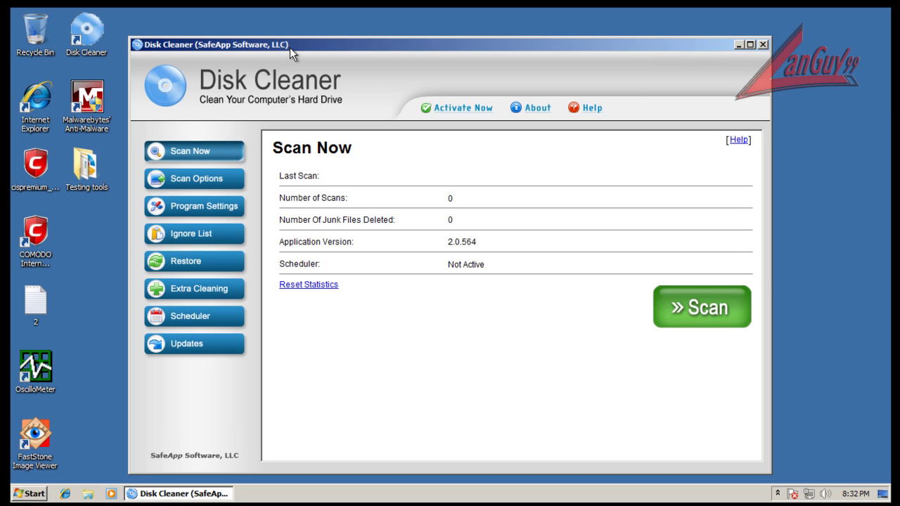
pyautogui.moveTo(221, 44); pyautogui.dragTo(288, 29)
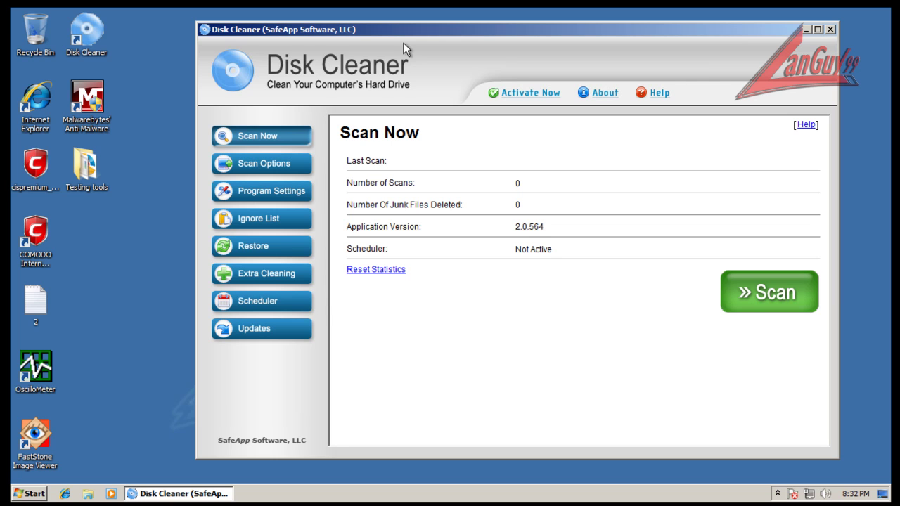
# Step: Close the Disk Cleaner window, and dismiss its note about minimizing to the system tray so it does not show again
pyautogui.click(831, 31)
pyautogui.click(403, 327)
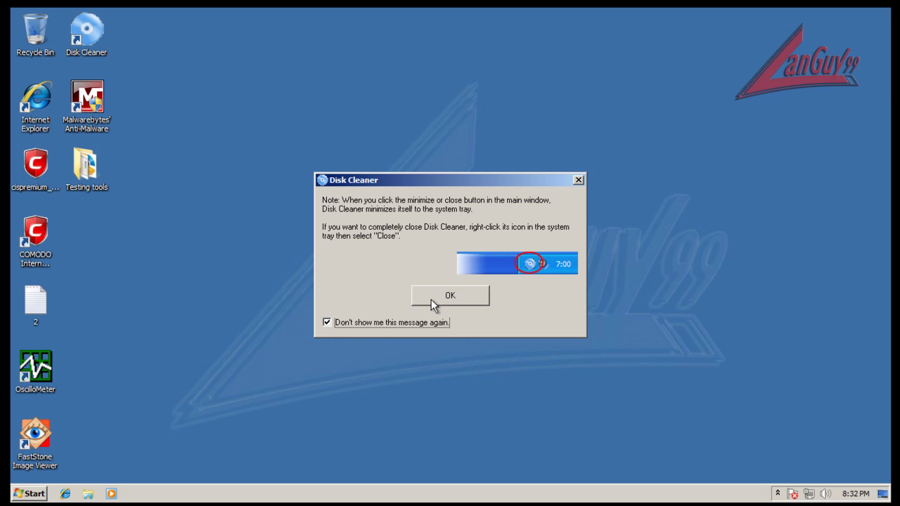
pyautogui.click(431, 299)
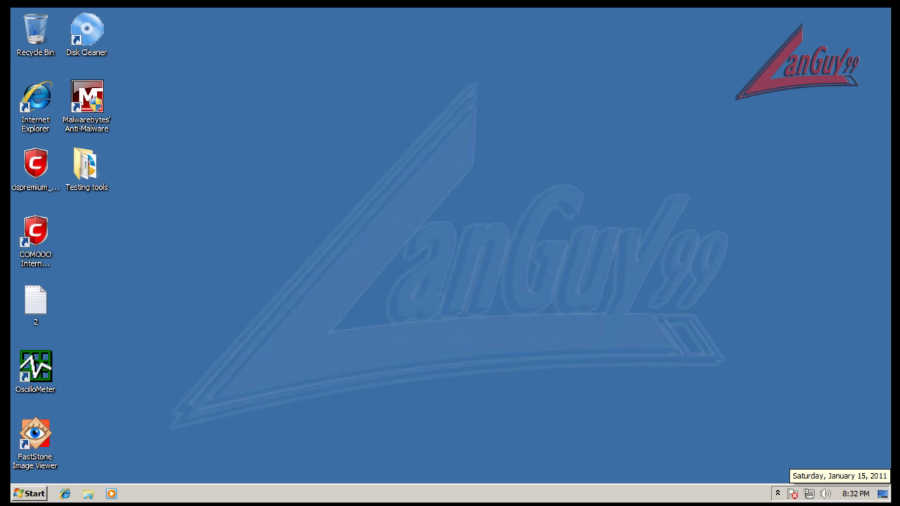